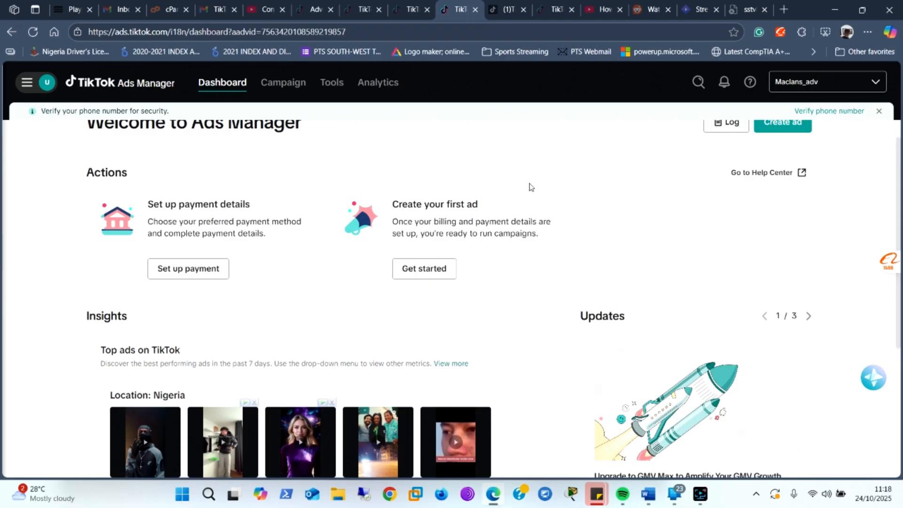
Open the campaign management page and start creating a new campaign
{"action": "scroll", "coordinate": [531, 187], "scroll_direction": "up", "scroll_amount": 1}
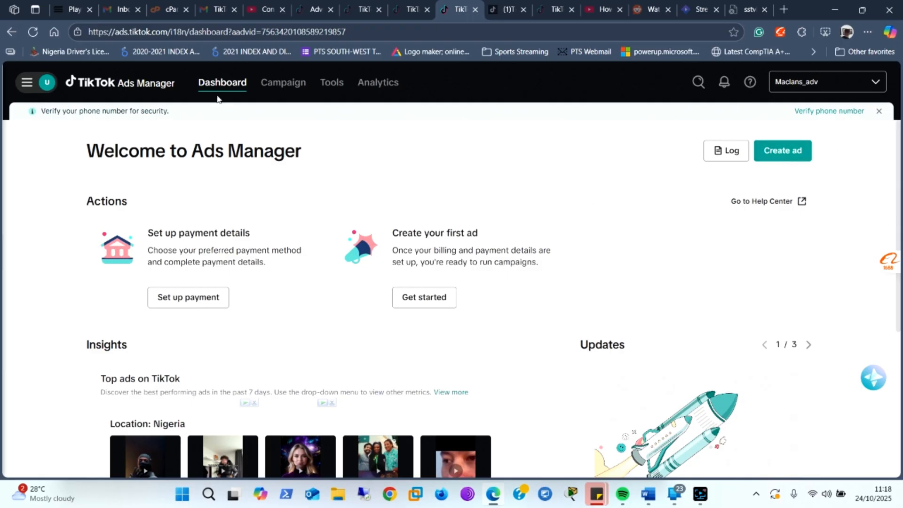
{"action": "left_click", "coordinate": [282, 86]}
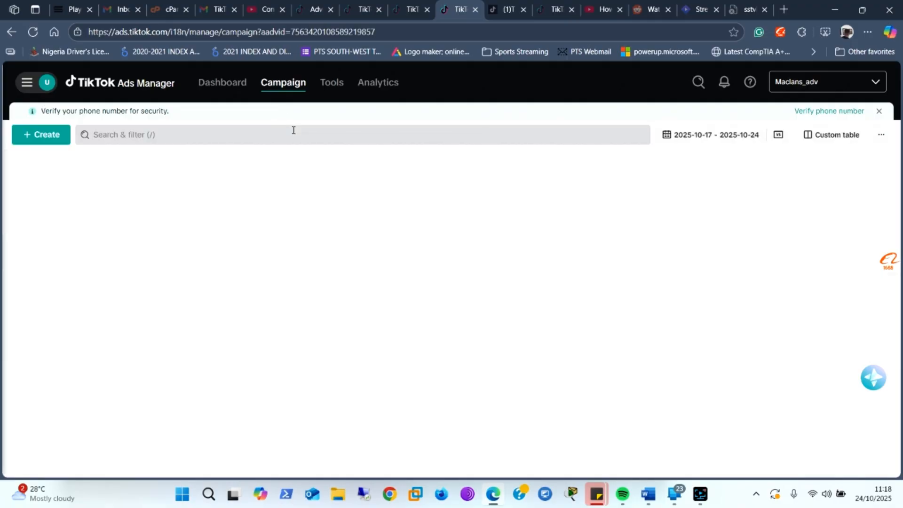
{"action": "left_click", "coordinate": [46, 135]}
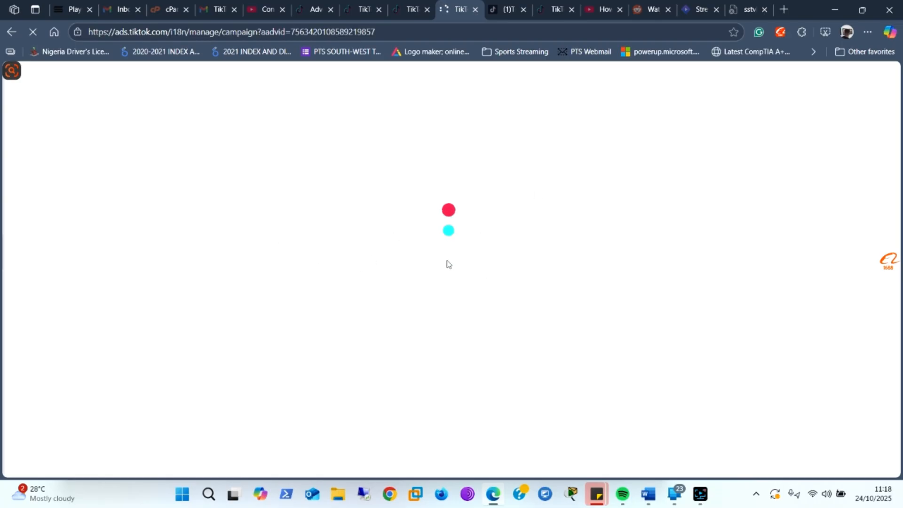
{"action": "left_click", "coordinate": [700, 499]}
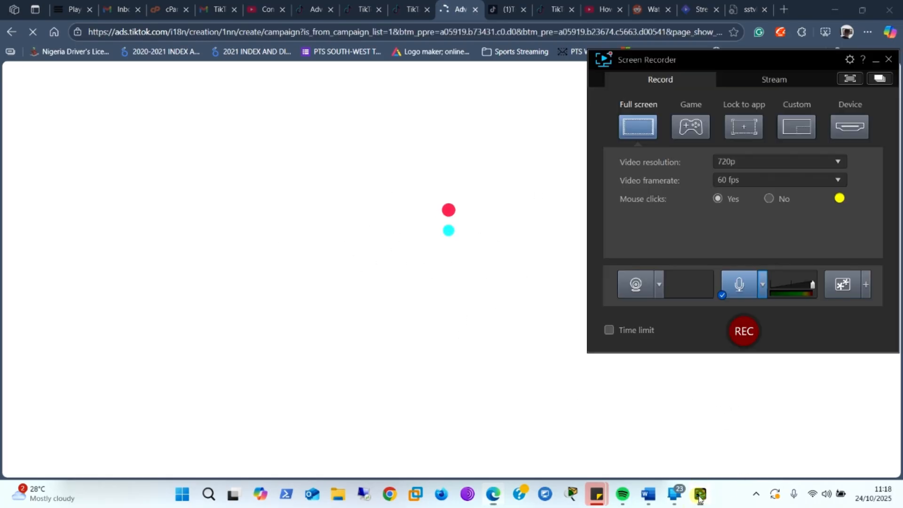
{"action": "left_click", "coordinate": [742, 333]}
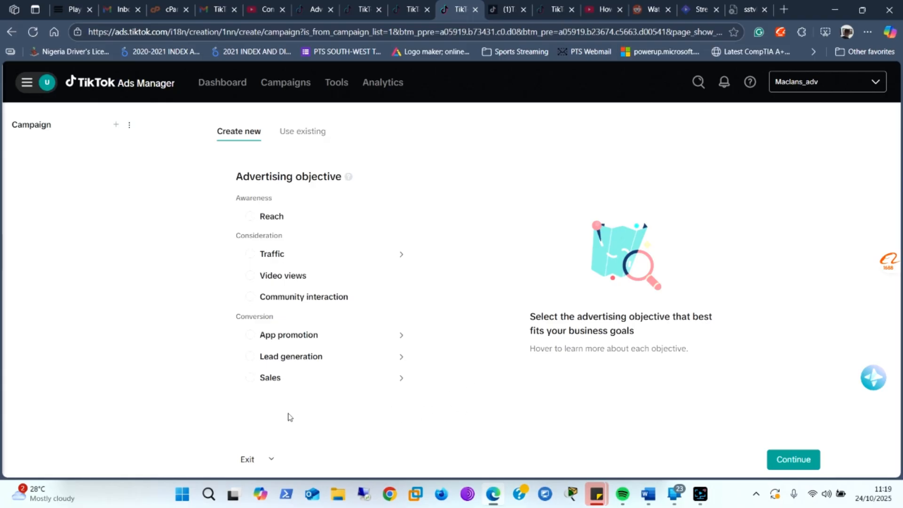
Choose Lead generation as the advertising objective and set the campaign setup to Manual campaign
{"action": "left_click", "coordinate": [254, 359]}
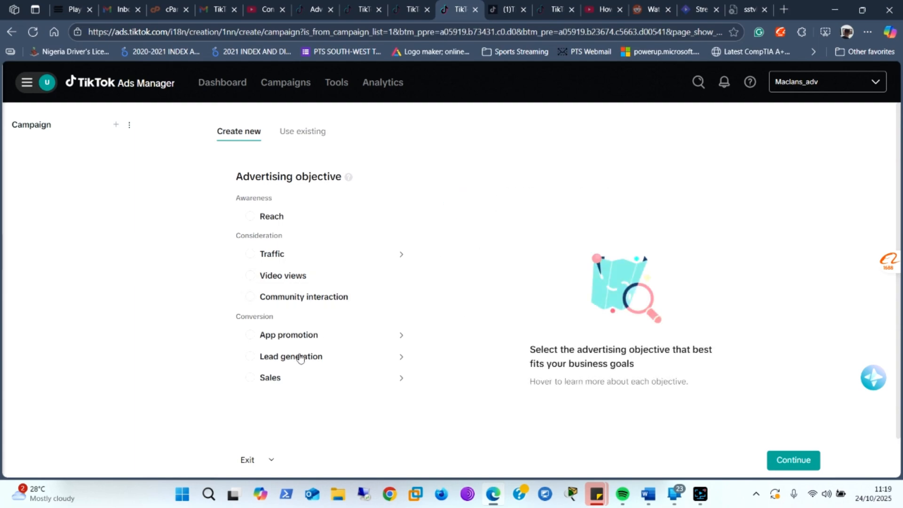
{"action": "left_click", "coordinate": [252, 361]}
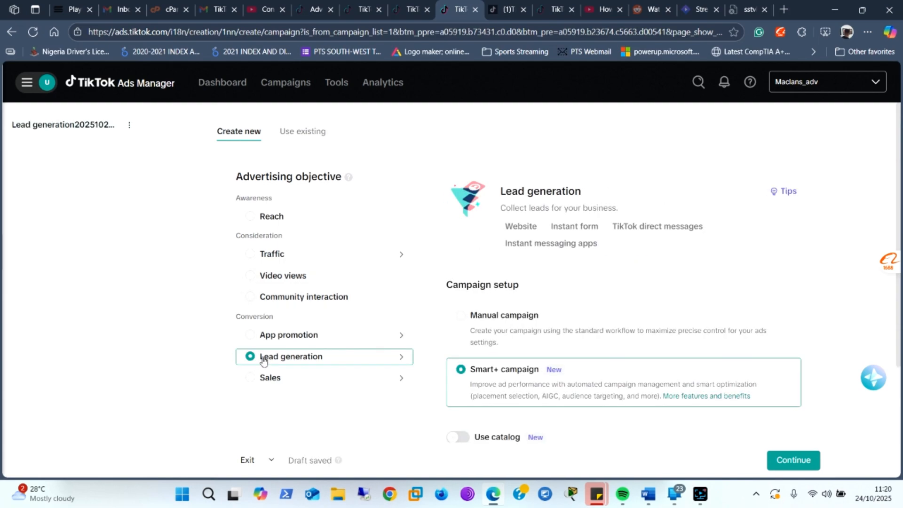
{"action": "scroll", "coordinate": [421, 414], "scroll_direction": "down", "scroll_amount": 2}
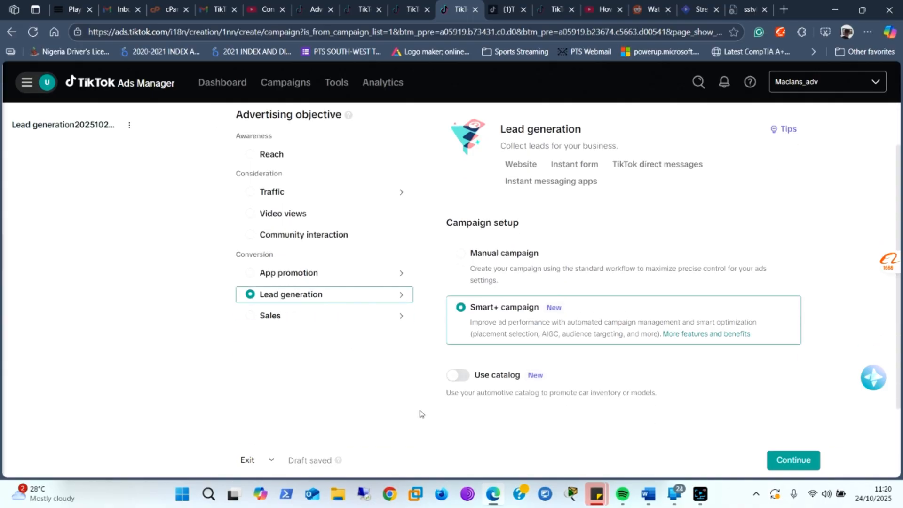
{"action": "scroll", "coordinate": [420, 414], "scroll_direction": "down", "scroll_amount": 2}
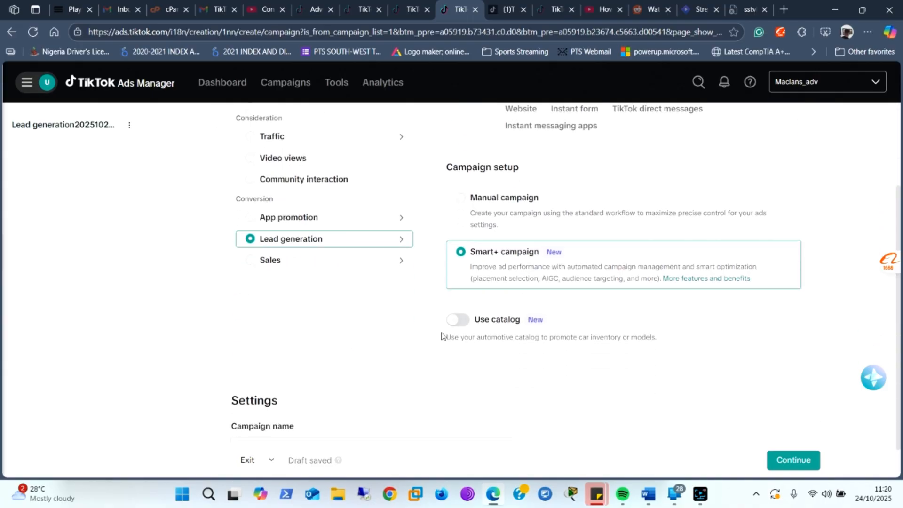
{"action": "left_click", "coordinate": [462, 199]}
Keep the default campaign name and campaign settings, and continue to the ad group setup
{"action": "scroll", "coordinate": [337, 338], "scroll_direction": "down", "scroll_amount": 3}
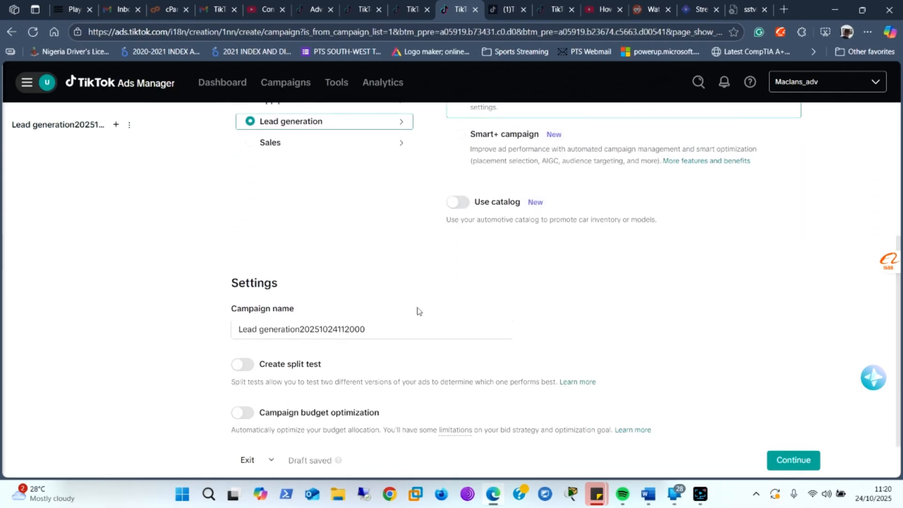
{"action": "left_click", "coordinate": [372, 330]}
{"action": "left_click_drag", "start_coordinate": [369, 329], "coordinate": [237, 329]}
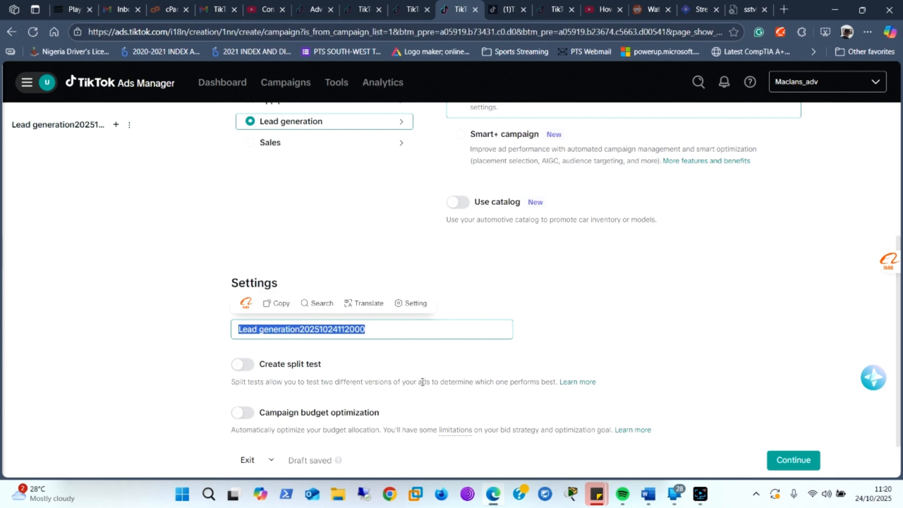
{"action": "left_click", "coordinate": [535, 356]}
{"action": "scroll", "coordinate": [524, 357], "scroll_direction": "down", "scroll_amount": 1}
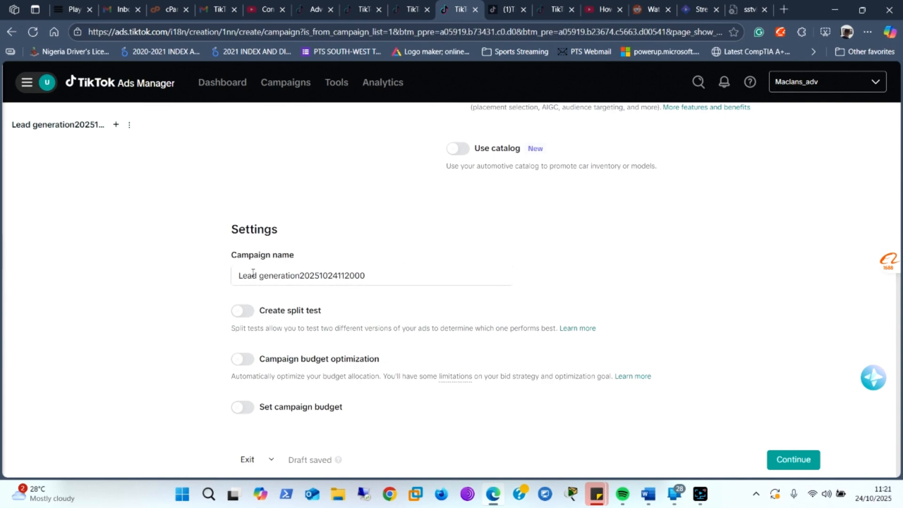
{"action": "scroll", "coordinate": [466, 302], "scroll_direction": "up", "scroll_amount": 5}
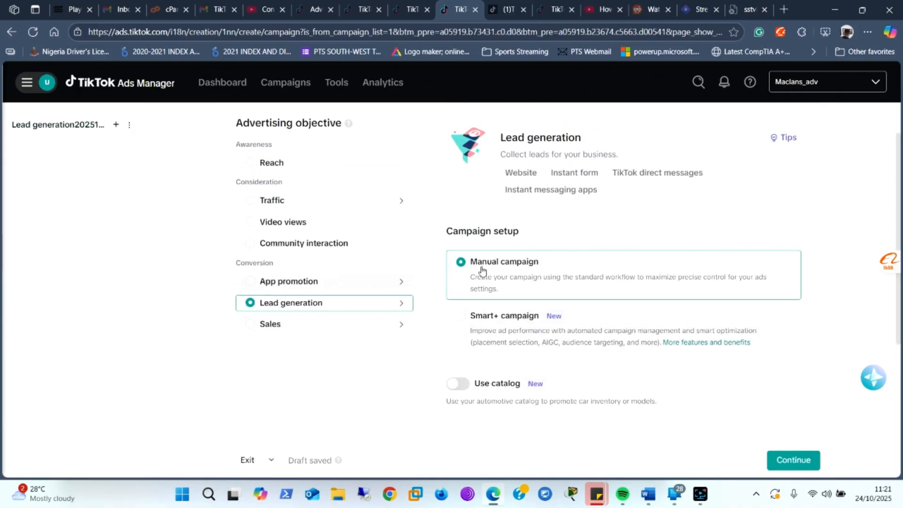
{"action": "scroll", "coordinate": [517, 269], "scroll_direction": "down", "scroll_amount": 4}
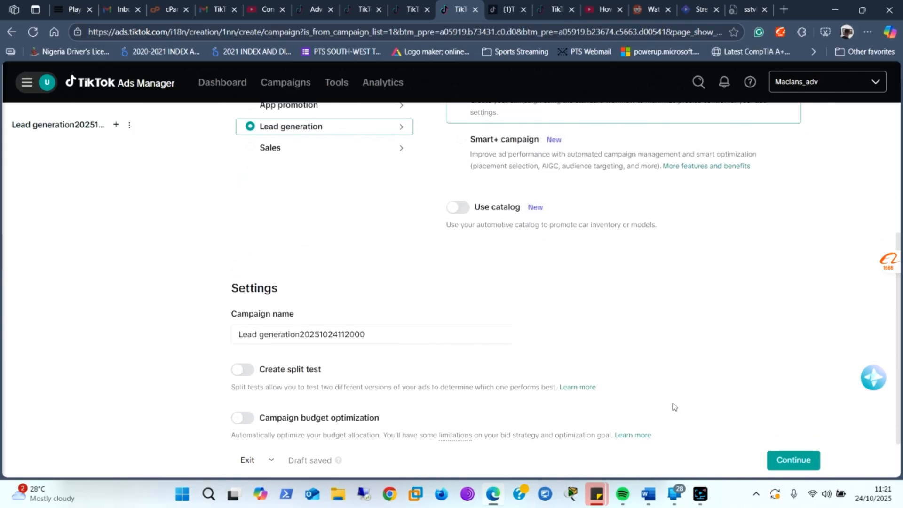
{"action": "left_click", "coordinate": [792, 460]}
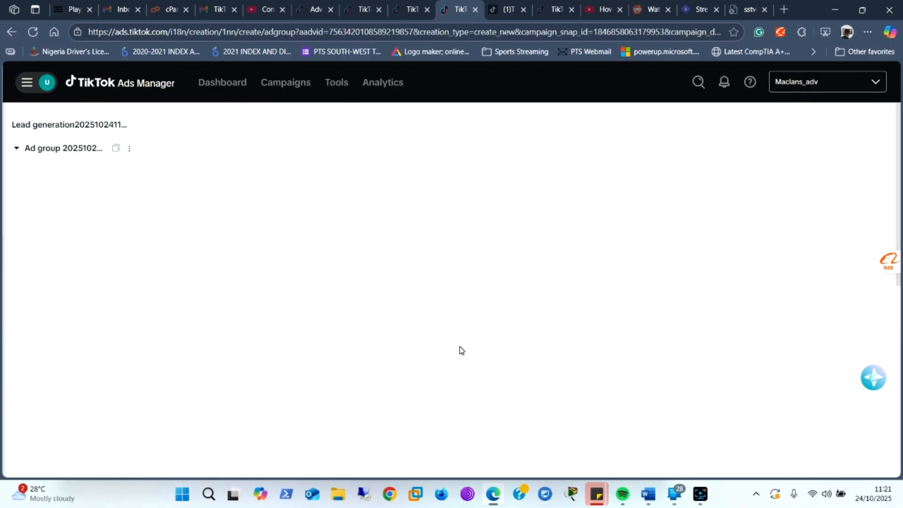
{"action": "left_click", "coordinate": [701, 494]}
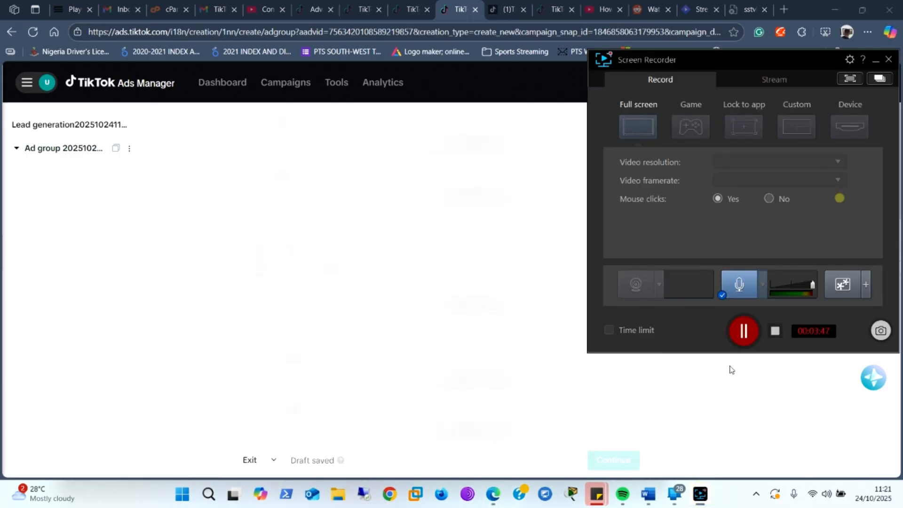
{"action": "left_click", "coordinate": [748, 332]}
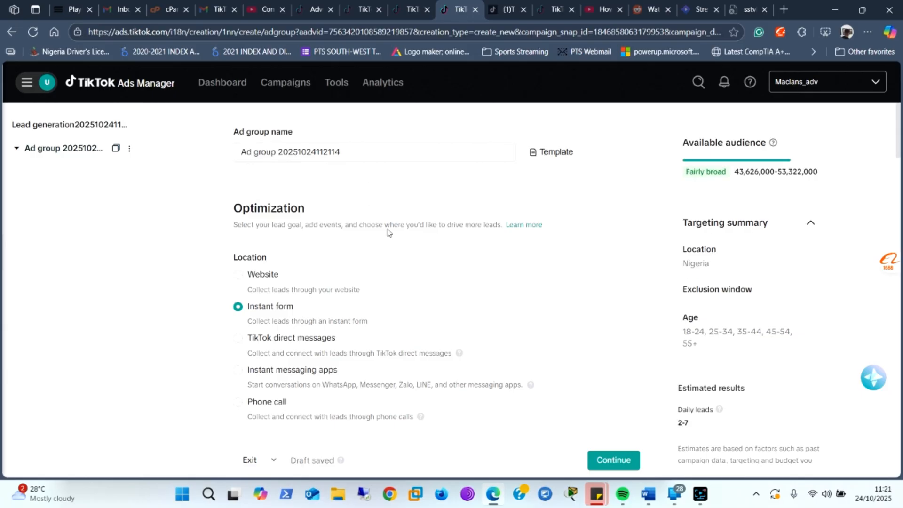
Set the ad group's optimization location to Instant messaging apps
{"action": "scroll", "coordinate": [445, 271], "scroll_direction": "down", "scroll_amount": 1}
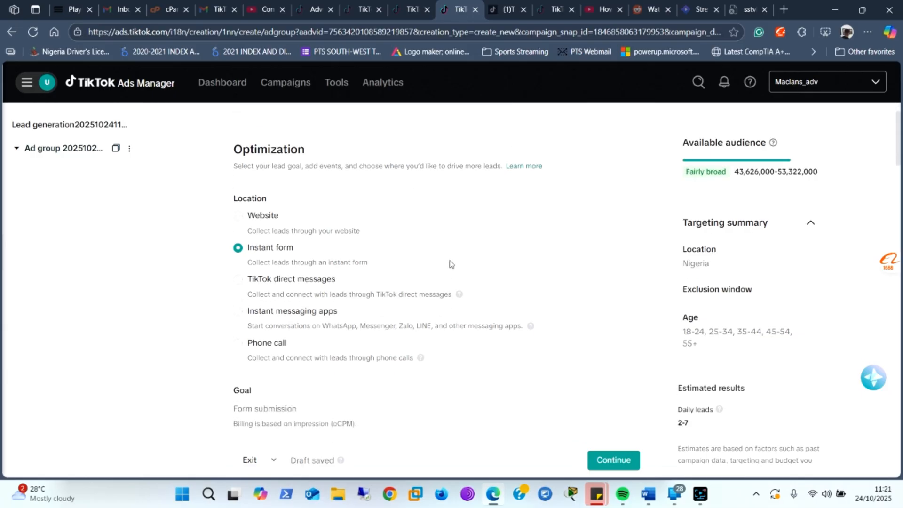
{"action": "scroll", "coordinate": [451, 264], "scroll_direction": "up", "scroll_amount": 2}
{"action": "scroll", "coordinate": [450, 264], "scroll_direction": "down", "scroll_amount": 2}
{"action": "scroll", "coordinate": [432, 237], "scroll_direction": "up", "scroll_amount": 1}
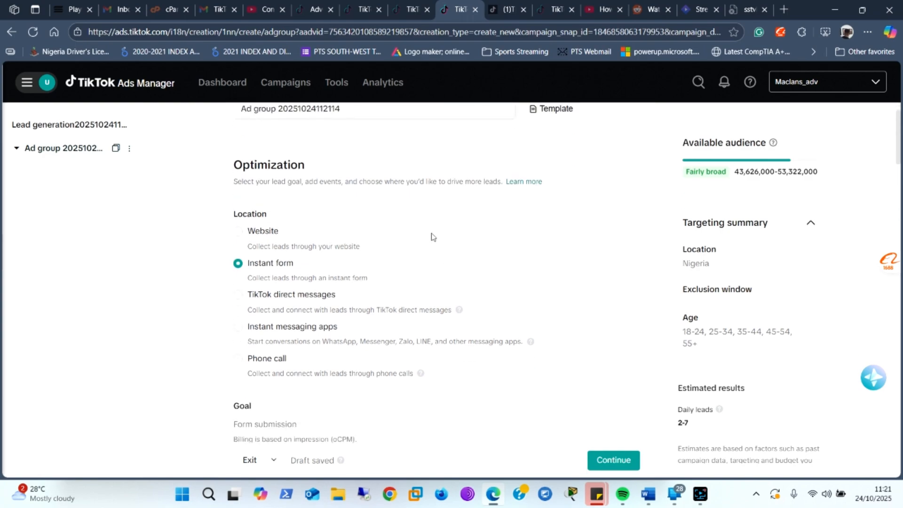
{"action": "scroll", "coordinate": [433, 237], "scroll_direction": "up", "scroll_amount": 1}
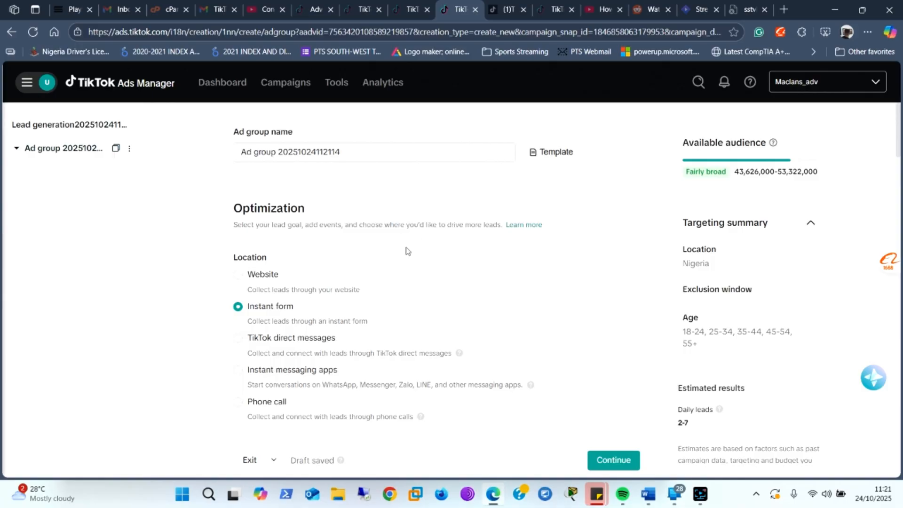
{"action": "scroll", "coordinate": [412, 287], "scroll_direction": "down", "scroll_amount": 1}
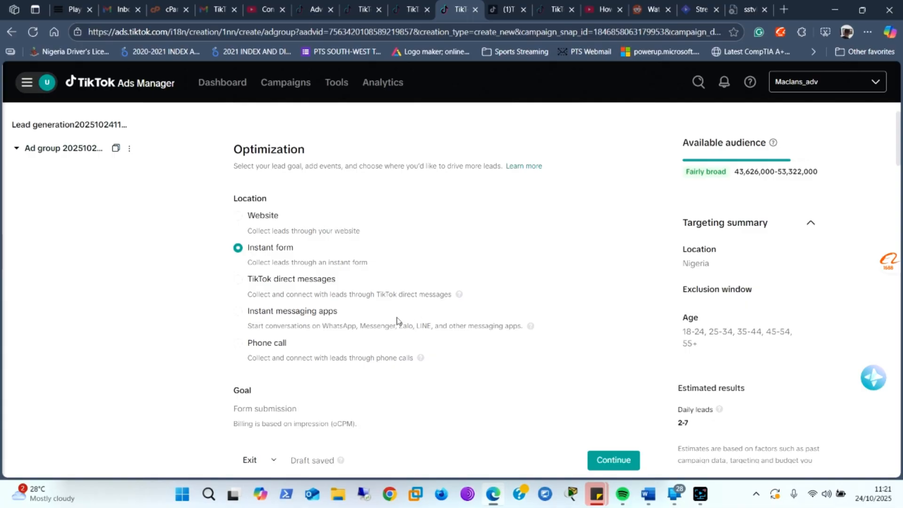
{"action": "left_click", "coordinate": [238, 315]}
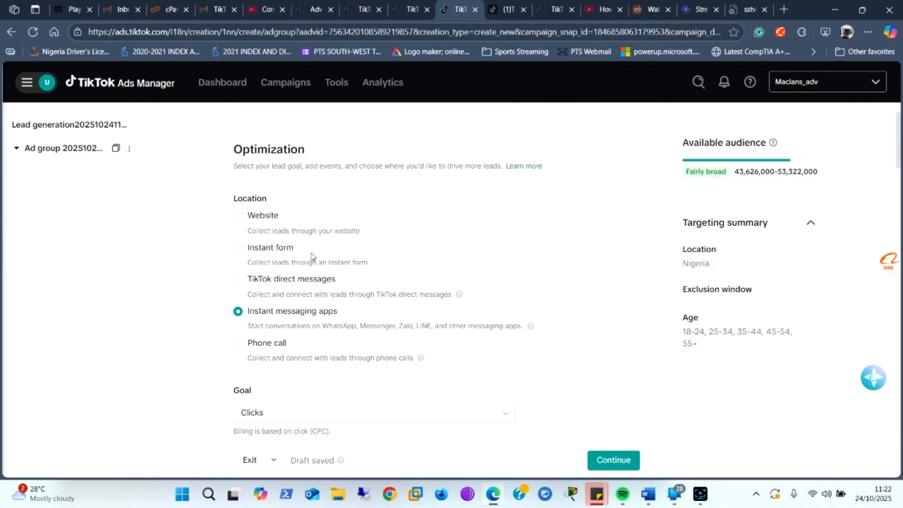
Check the available optimization goals for the ad group and keep Clicks selected
{"action": "scroll", "coordinate": [316, 283], "scroll_direction": "down", "scroll_amount": 3}
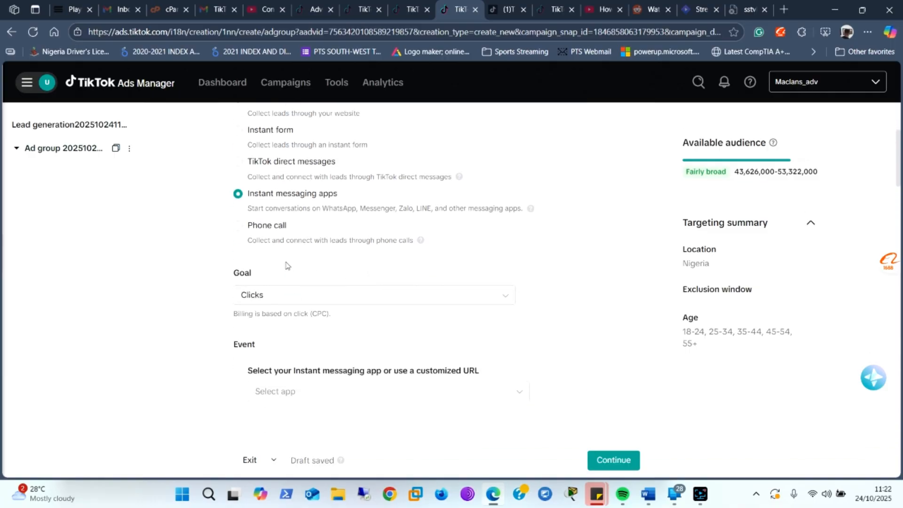
{"action": "scroll", "coordinate": [287, 265], "scroll_direction": "down", "scroll_amount": 2}
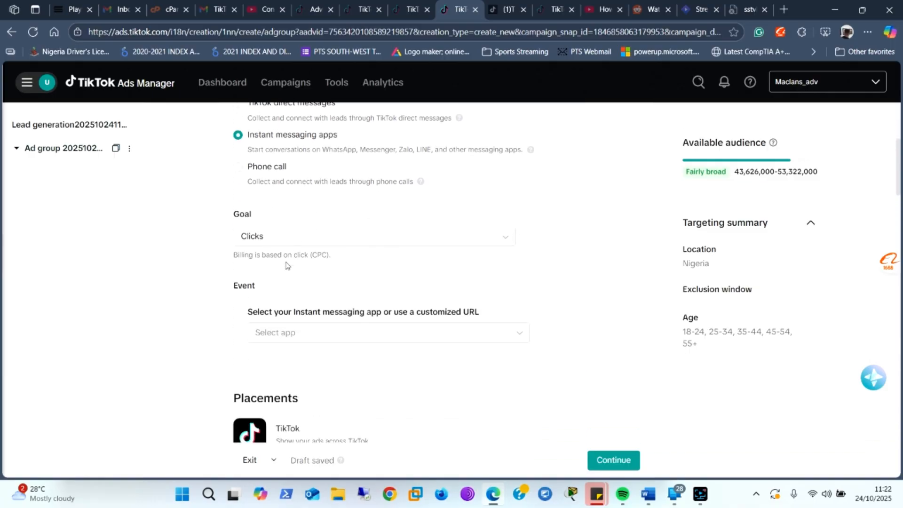
{"action": "left_click", "coordinate": [315, 236]}
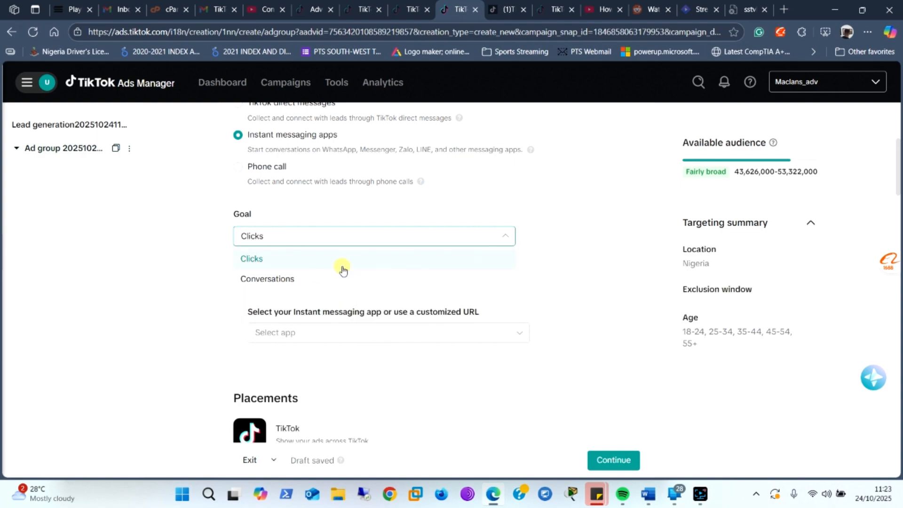
{"action": "left_click", "coordinate": [602, 360]}
{"action": "scroll", "coordinate": [530, 232], "scroll_direction": "down", "scroll_amount": 1}
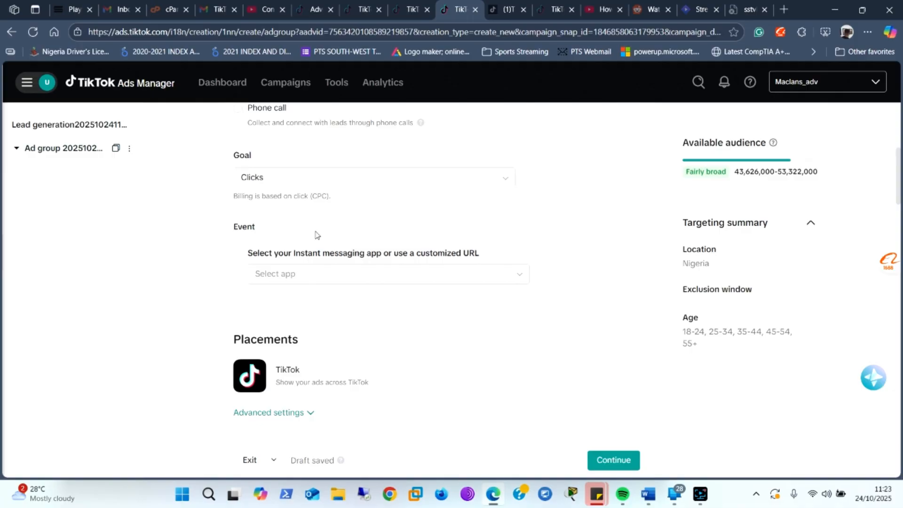
Choose WhatsApp as the event's instant messaging app and enter the WhatsApp phone number under the NG +234 country code
{"action": "left_click", "coordinate": [293, 280]}
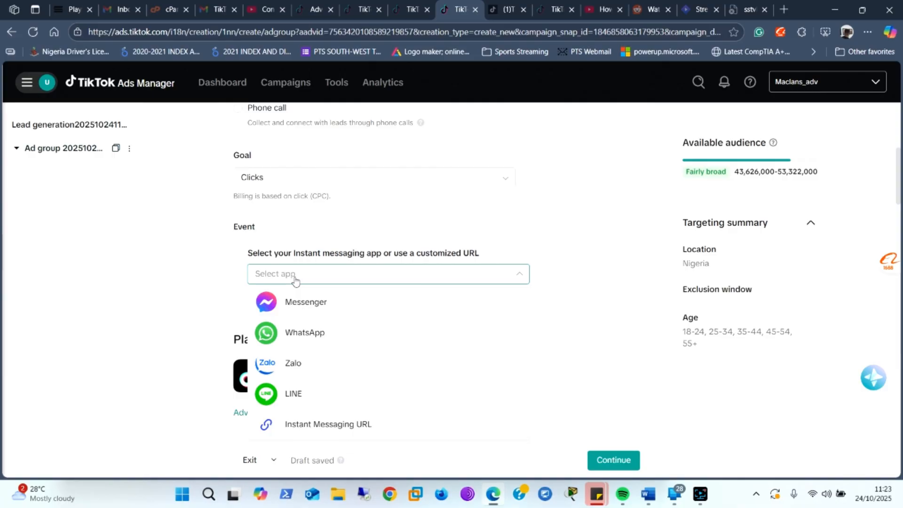
{"action": "left_click", "coordinate": [310, 338]}
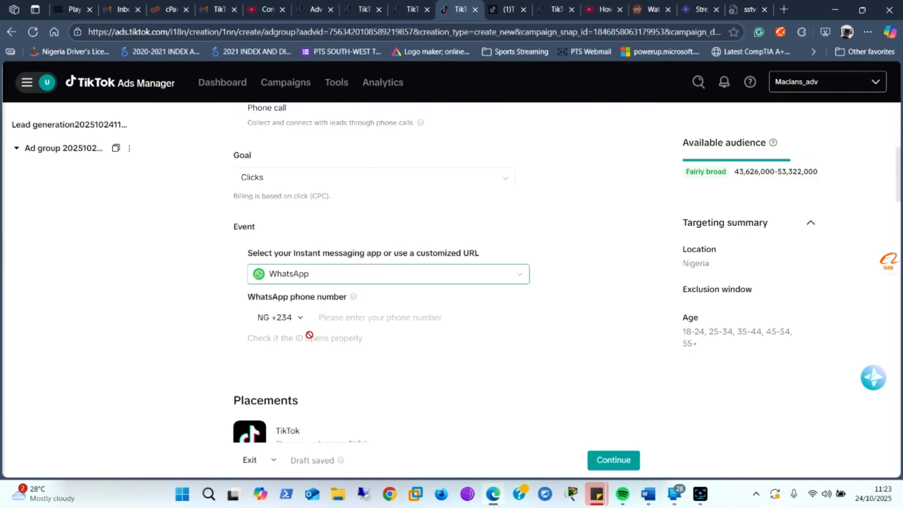
{"action": "scroll", "coordinate": [336, 332], "scroll_direction": "down", "scroll_amount": 1}
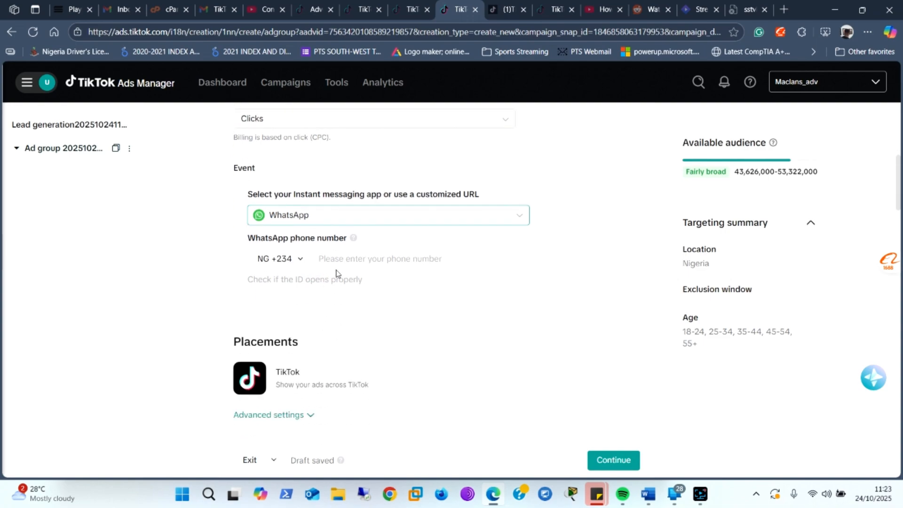
{"action": "left_click", "coordinate": [346, 260]}
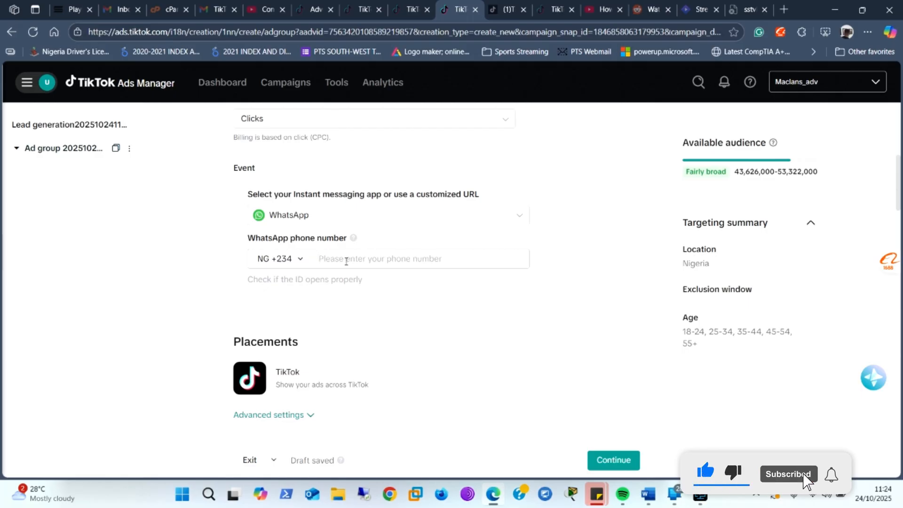
{"action": "type", "text": "07"}
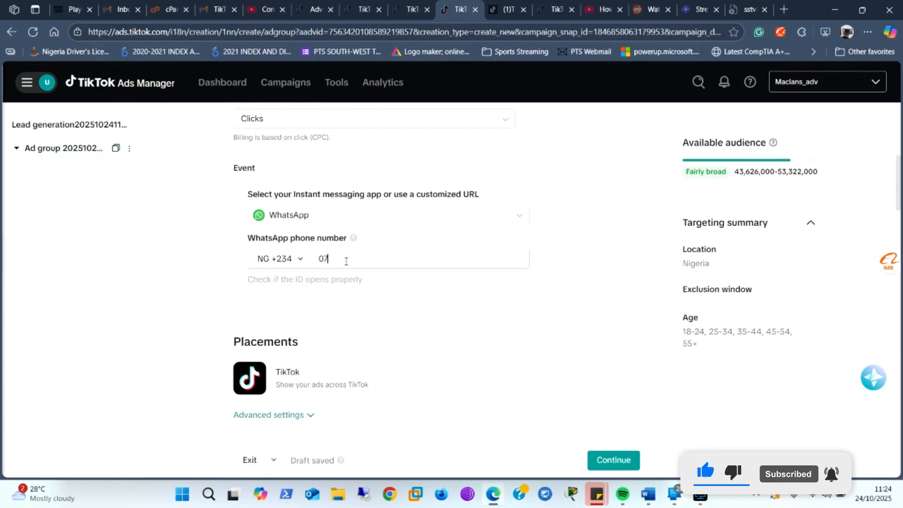
{"action": "type", "text": "8"}
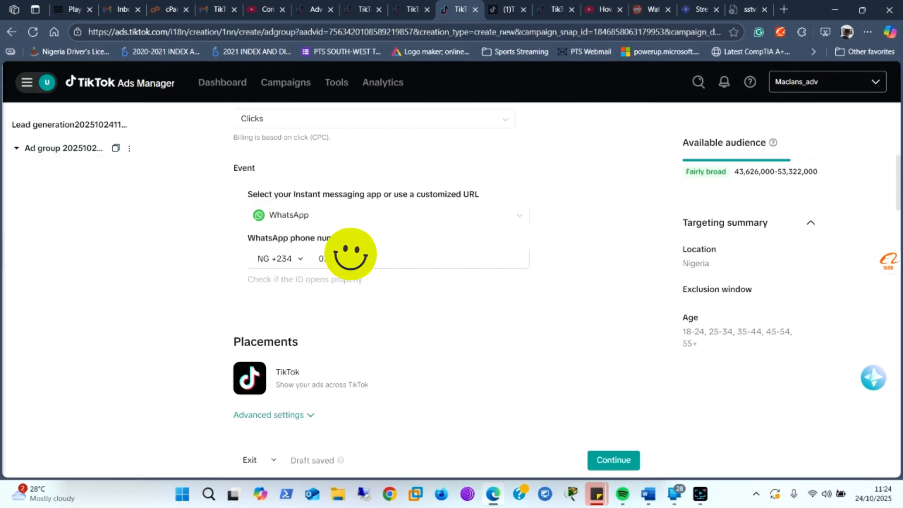
Display the QR code preview that checks whether the entered WhatsApp number opens properly
{"action": "scroll", "coordinate": [489, 286], "scroll_direction": "down", "scroll_amount": 1}
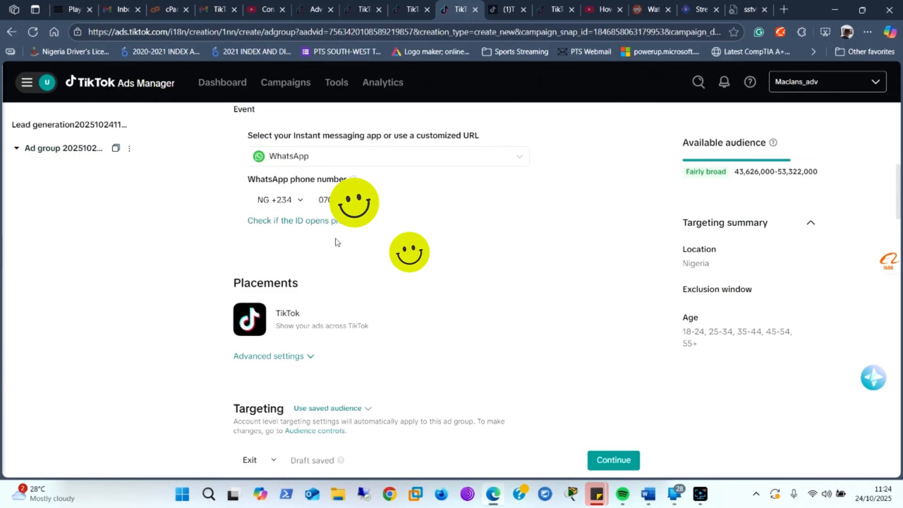
{"action": "mouse_move", "coordinate": [301, 230]}
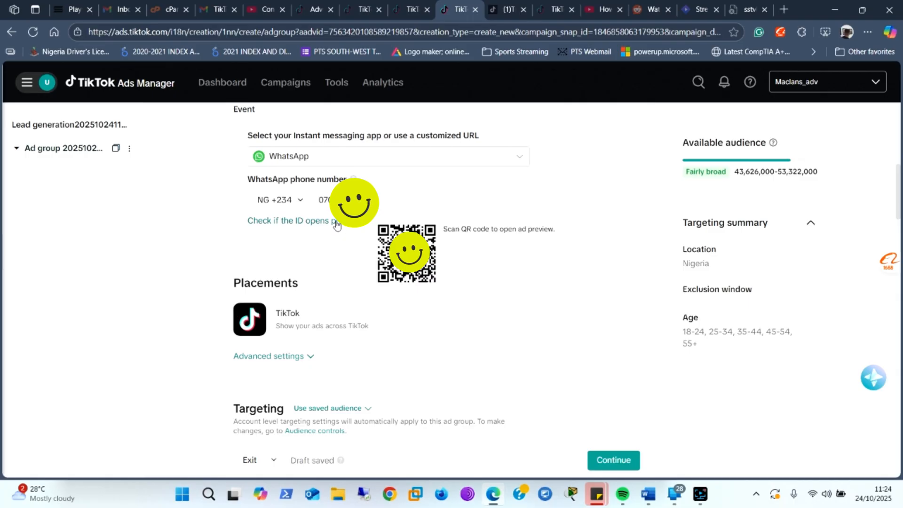
{"action": "left_click_drag", "start_coordinate": [376, 202], "coordinate": [310, 204]}
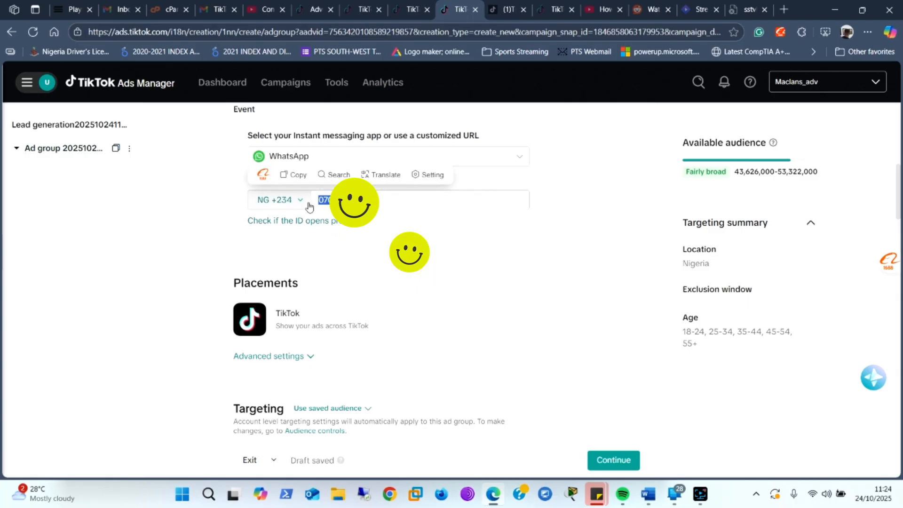
{"action": "key", "text": "BackSpace"}
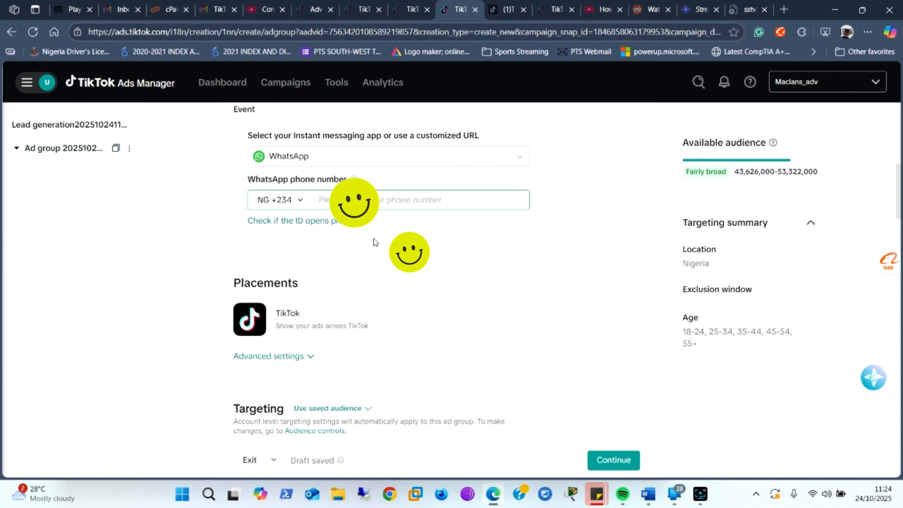
{"action": "mouse_move", "coordinate": [319, 222]}
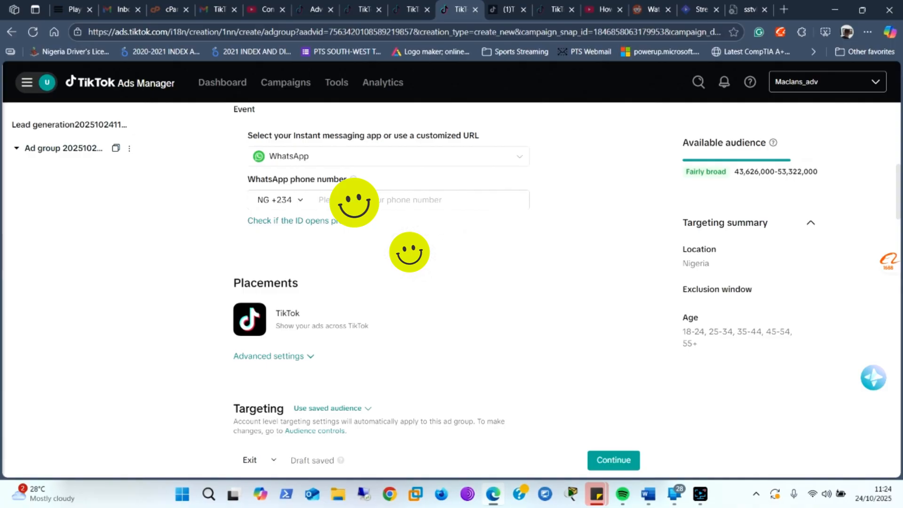
{"action": "key", "text": "ctrl+z"}
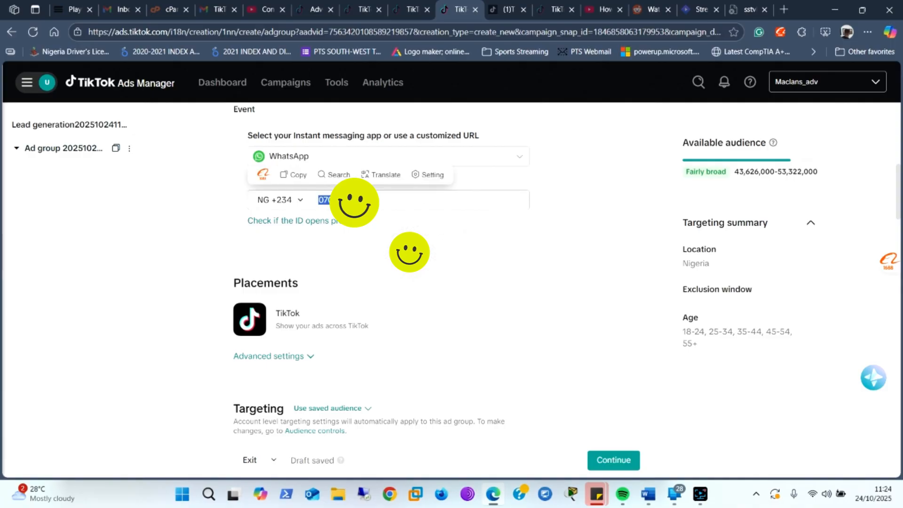
{"action": "left_click", "coordinate": [417, 228]}
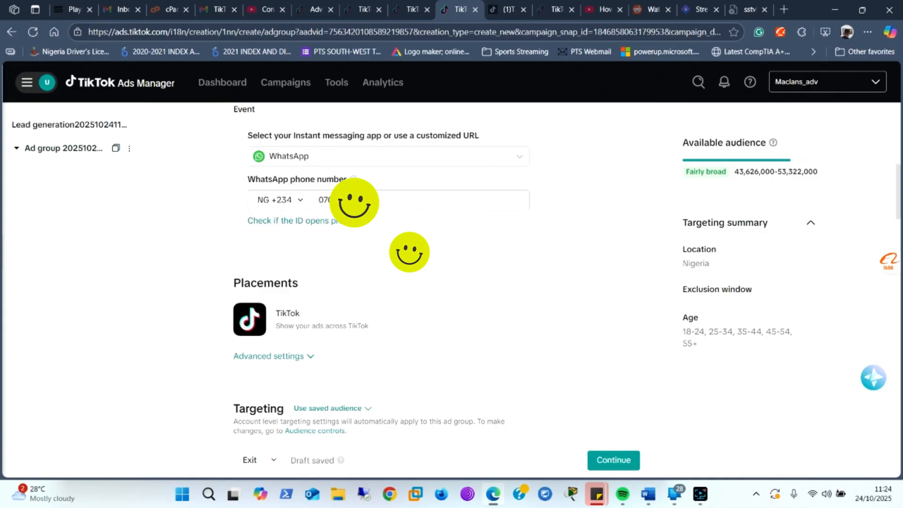
Show the WhatsApp QR code preview once more, and review the TikTok placement's advanced settings for comments, video download and sharing
{"action": "mouse_move", "coordinate": [352, 224]}
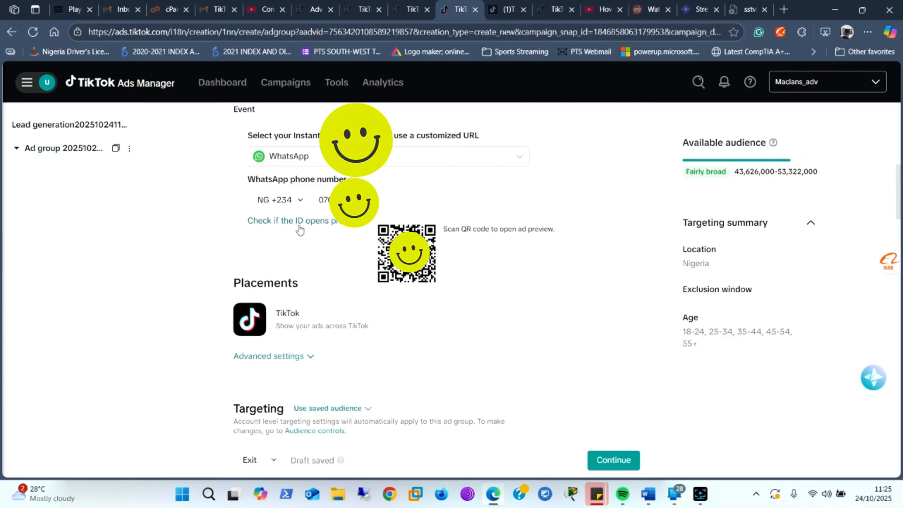
{"action": "scroll", "coordinate": [297, 227], "scroll_direction": "down", "scroll_amount": 1}
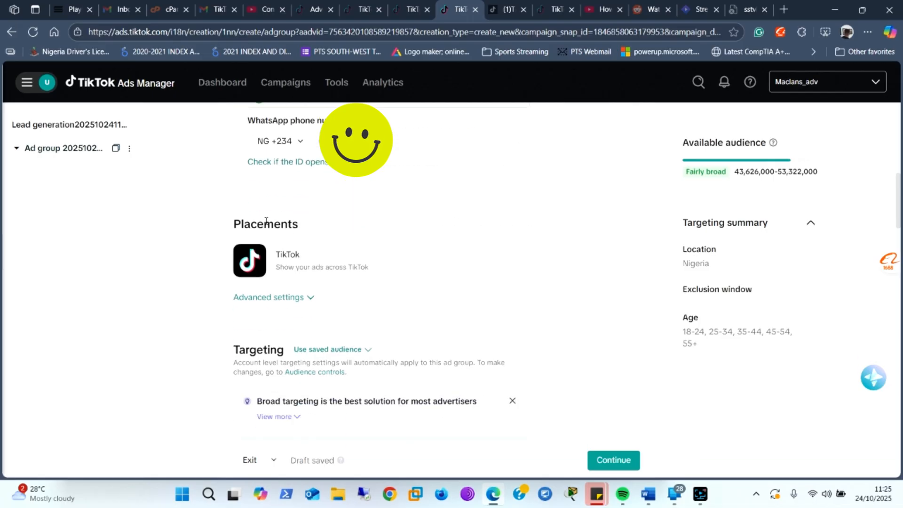
{"action": "scroll", "coordinate": [282, 226], "scroll_direction": "down", "scroll_amount": 1}
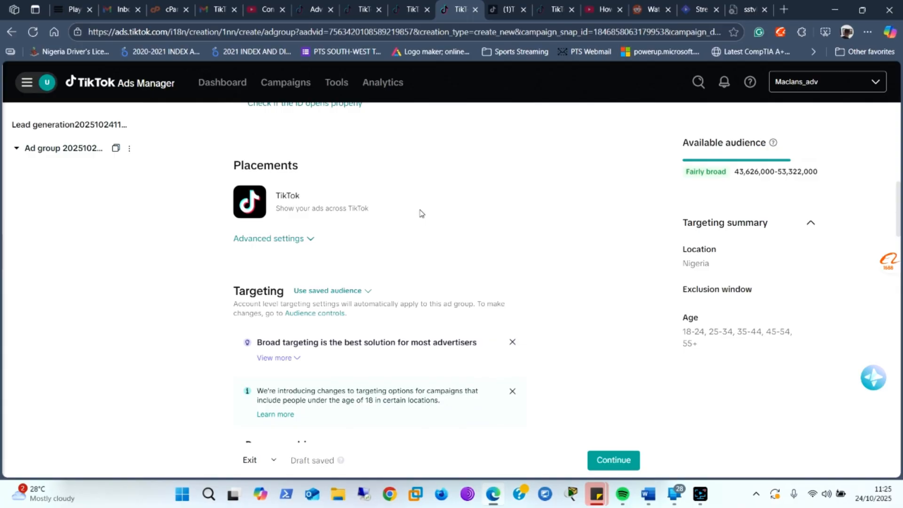
{"action": "left_click", "coordinate": [313, 241]}
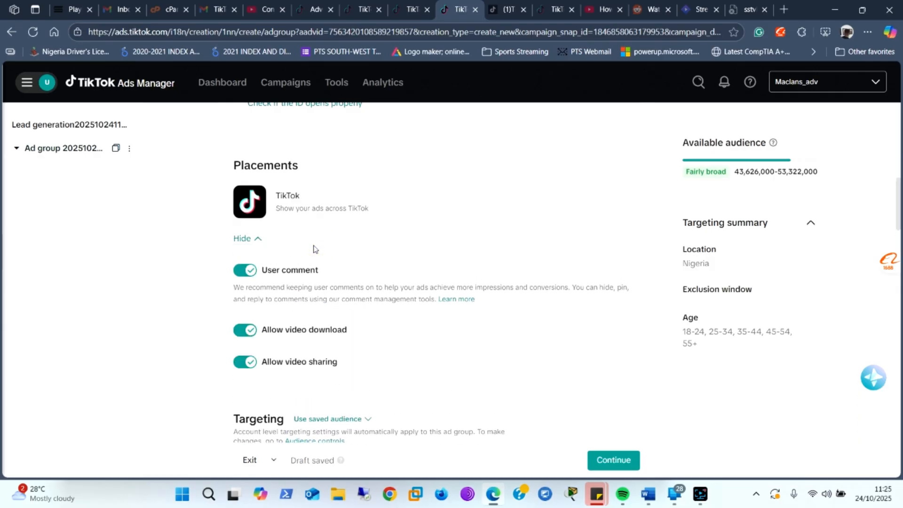
{"action": "left_click", "coordinate": [258, 240]}
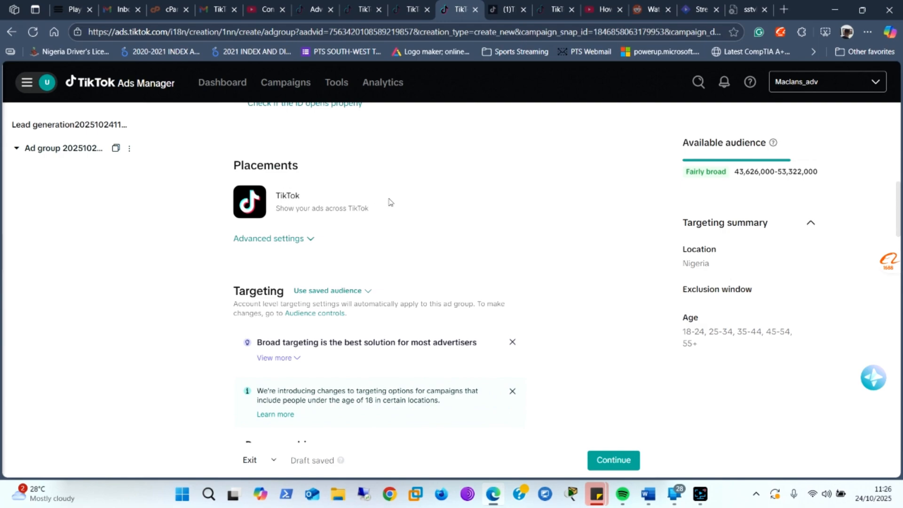
Search the ad group's target locations under Demographics for "came" and "cam"
{"action": "scroll", "coordinate": [389, 203], "scroll_direction": "down", "scroll_amount": 3}
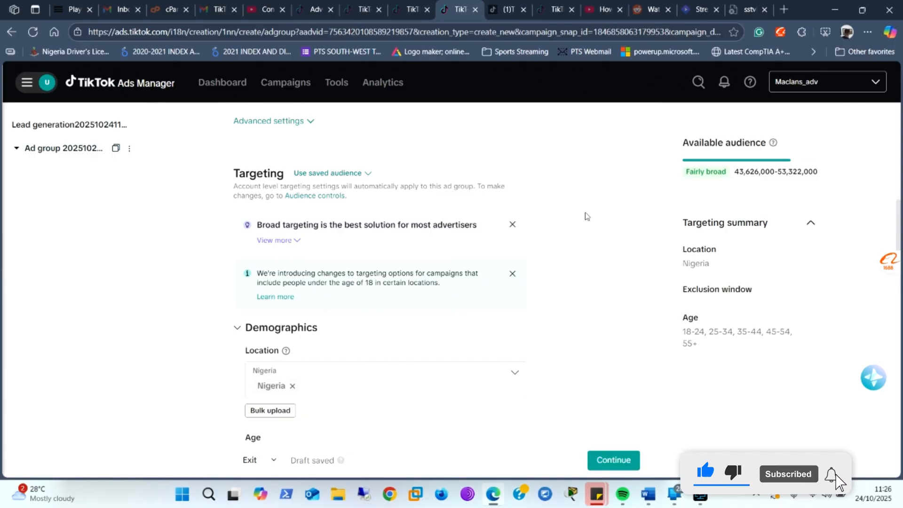
{"action": "scroll", "coordinate": [585, 217], "scroll_direction": "down", "scroll_amount": 4}
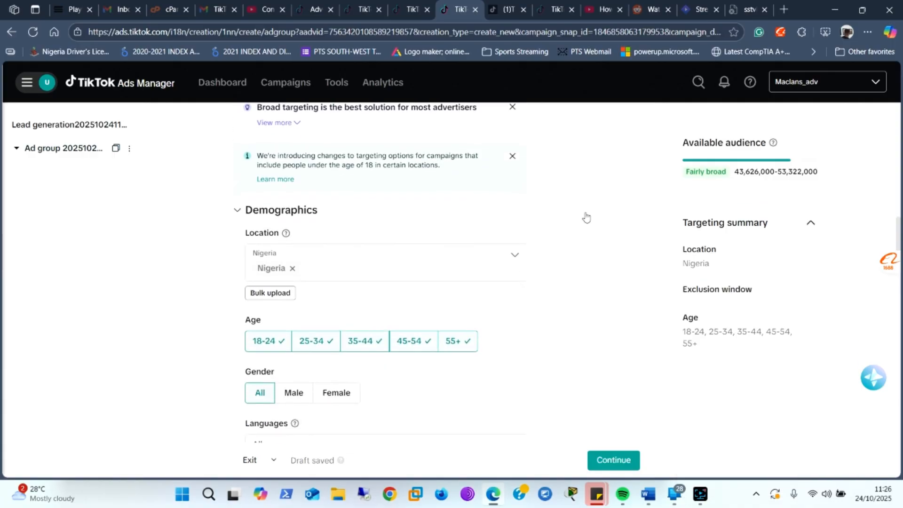
{"action": "scroll", "coordinate": [590, 217], "scroll_direction": "up", "scroll_amount": 3}
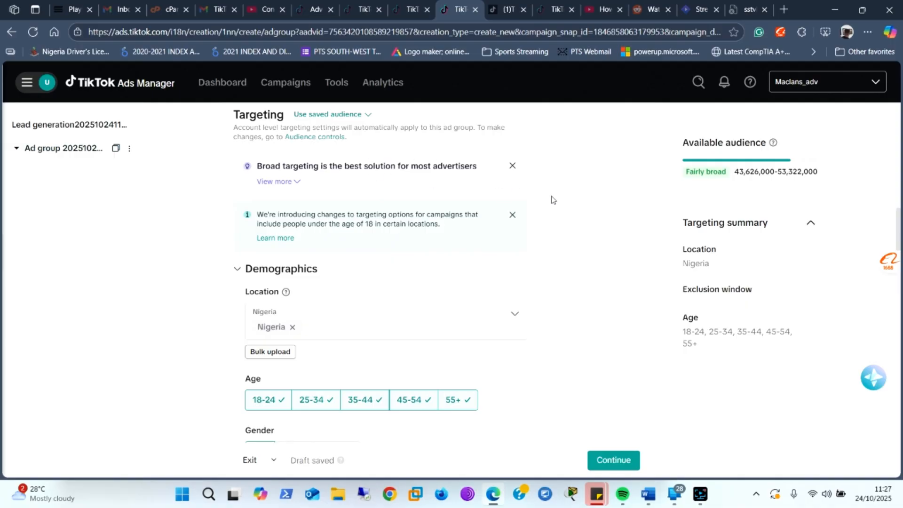
{"action": "scroll", "coordinate": [557, 202], "scroll_direction": "down", "scroll_amount": 3}
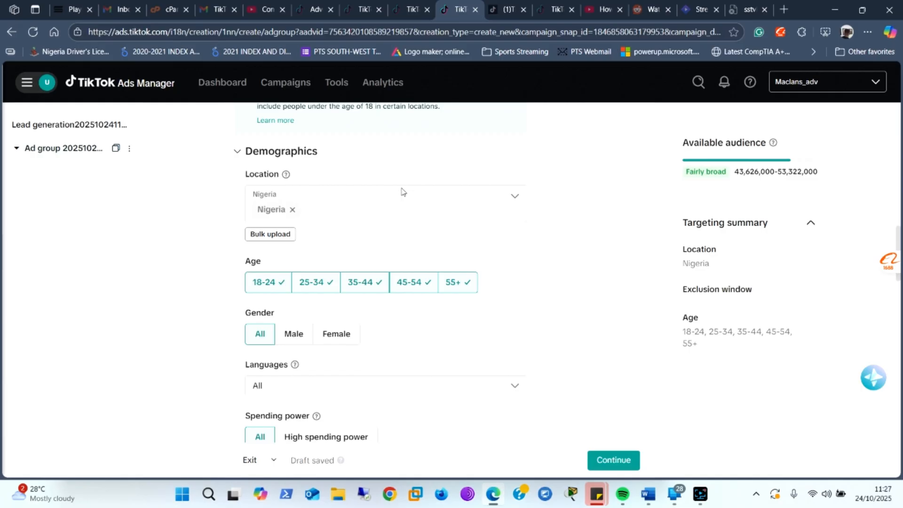
{"action": "left_click", "coordinate": [404, 212]}
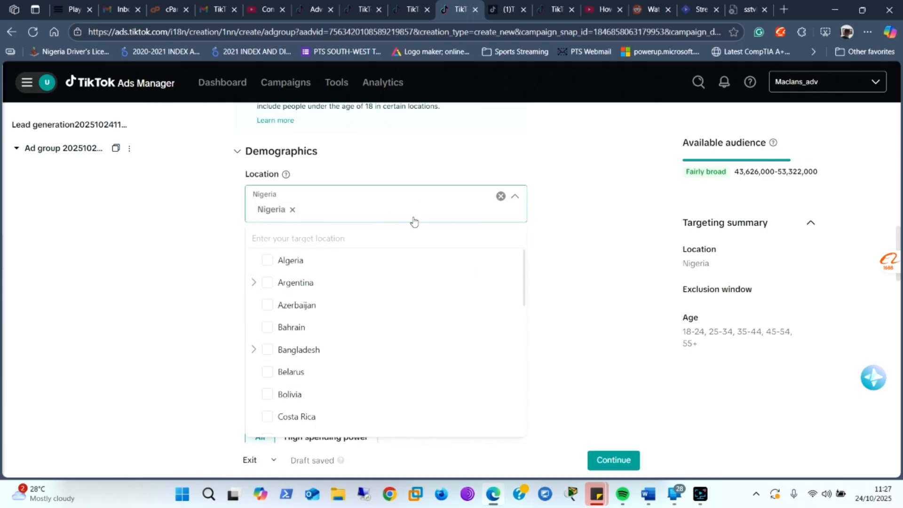
{"action": "left_click", "coordinate": [327, 235]}
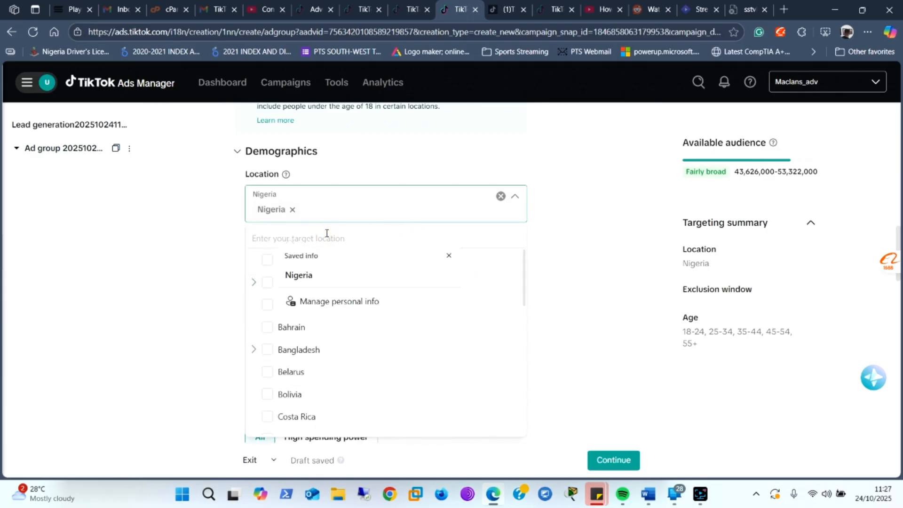
{"action": "type", "text": "cam"}
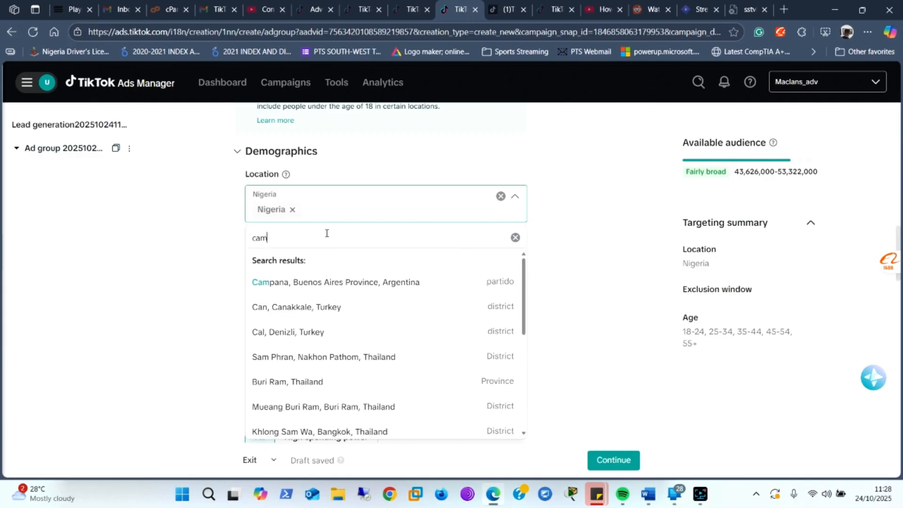
{"action": "type", "text": "e"}
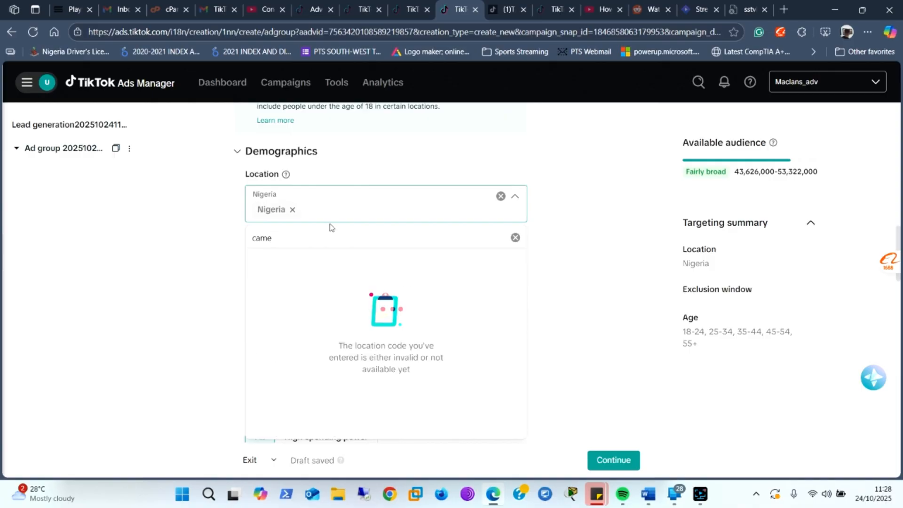
{"action": "key", "text": "BackSpace"}
{"action": "key", "text": "BackSpace"}
{"action": "key", "text": "BackSpace"}
{"action": "key", "text": "BackSpace"}
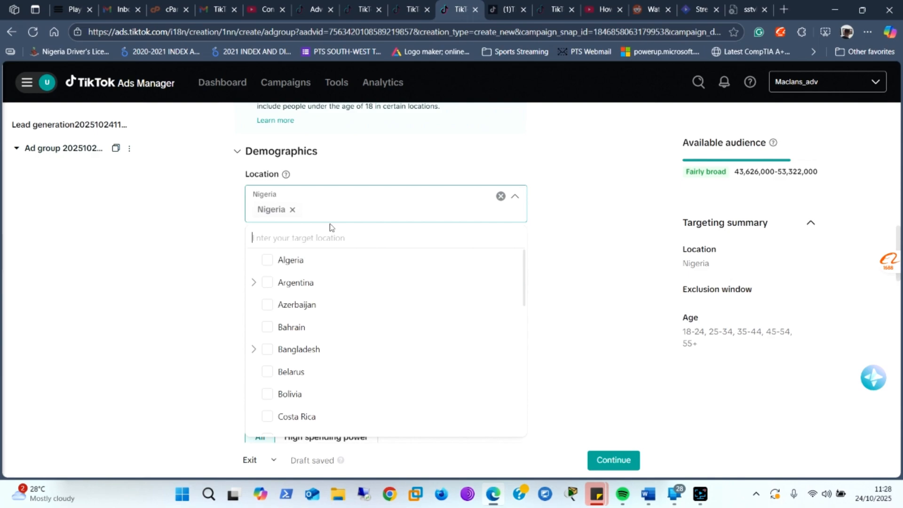
{"action": "type", "text": "cam"}
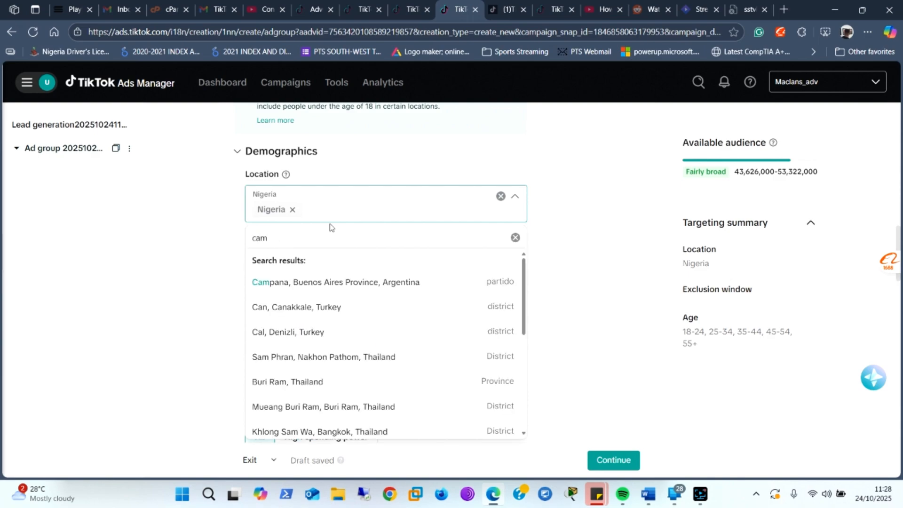
Search the target locations for "keny" and add Kenya to the ad group's locations
{"action": "key", "text": "BackSpace"}
{"action": "key", "text": "BackSpace"}
{"action": "key", "text": "BackSpace"}
{"action": "type", "text": "ken"}
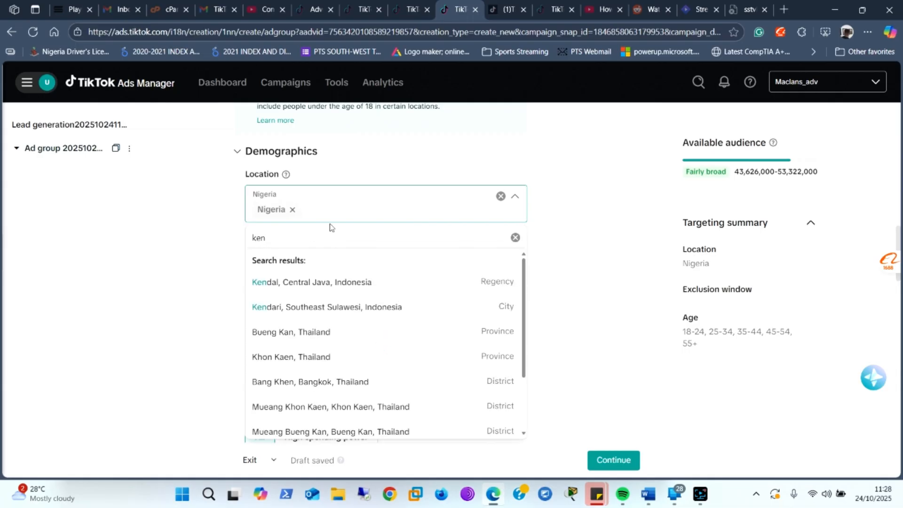
{"action": "type", "text": "y"}
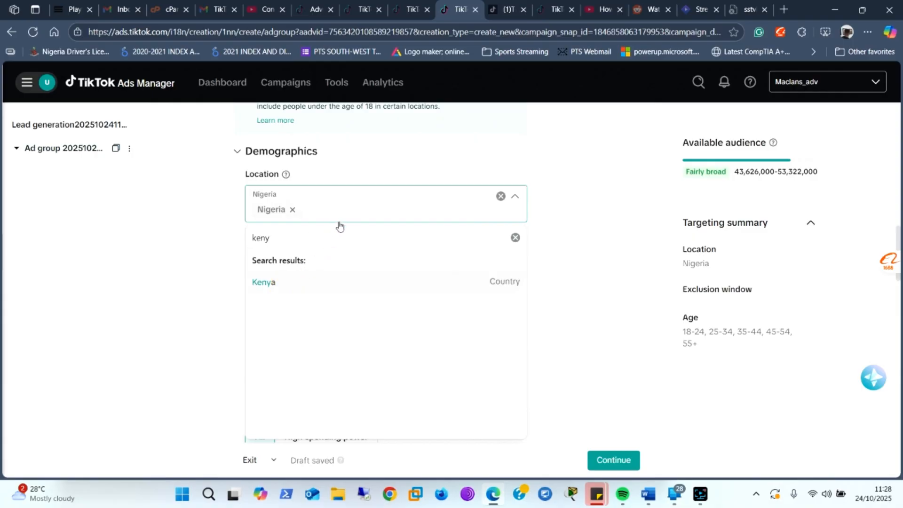
{"action": "left_click", "coordinate": [292, 284]}
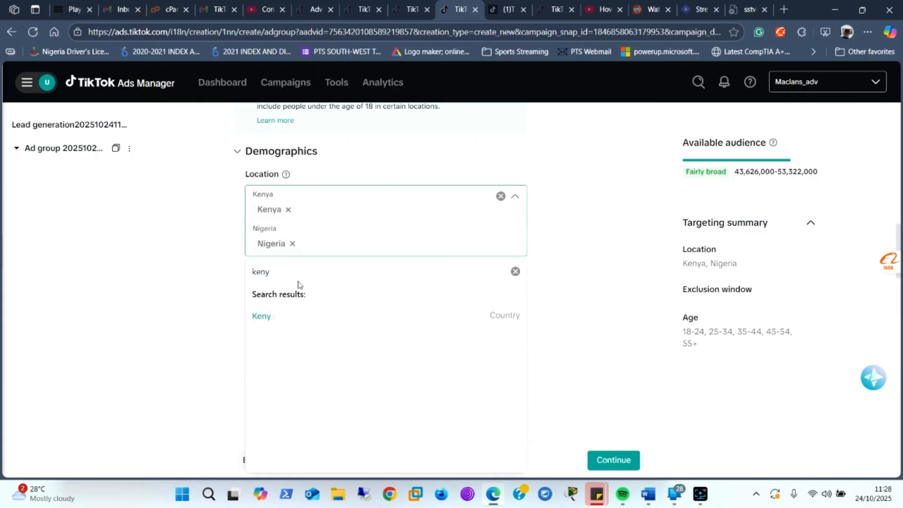
Search the target locations for "ghana" and "benin", clear the search, and close the location list
{"action": "left_click_drag", "start_coordinate": [338, 272], "coordinate": [250, 275]}
{"action": "type", "text": "ghan"}
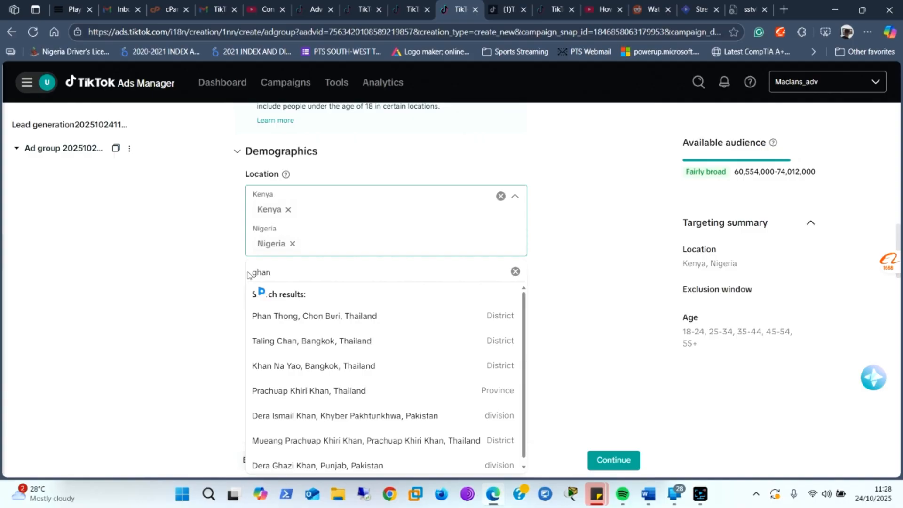
{"action": "type", "text": "a"}
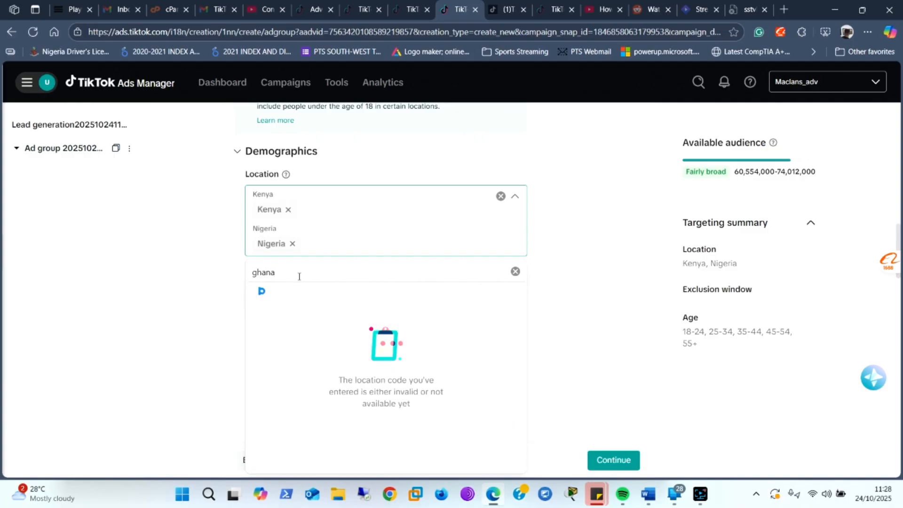
{"action": "double_click", "coordinate": [299, 277]}
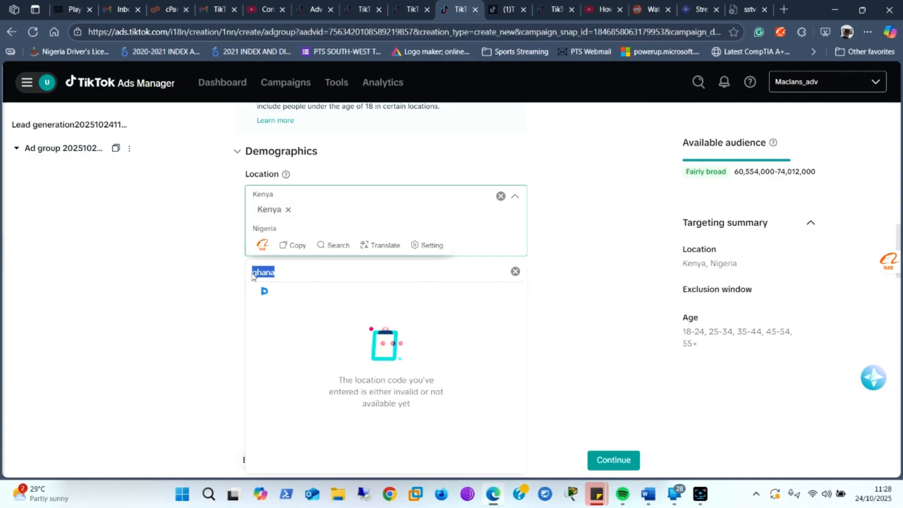
{"action": "key", "text": "BackSpace"}
{"action": "type", "text": "benin"}
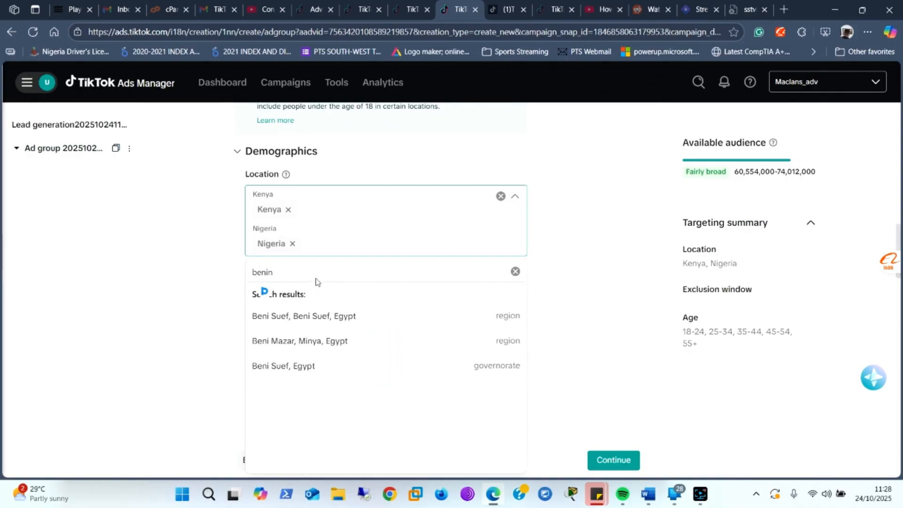
{"action": "left_click", "coordinate": [515, 272]}
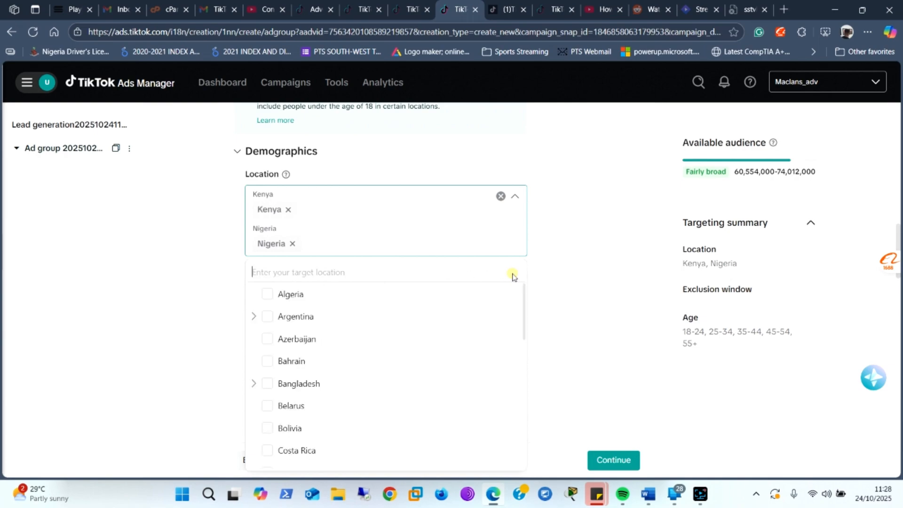
{"action": "left_click", "coordinate": [401, 228]}
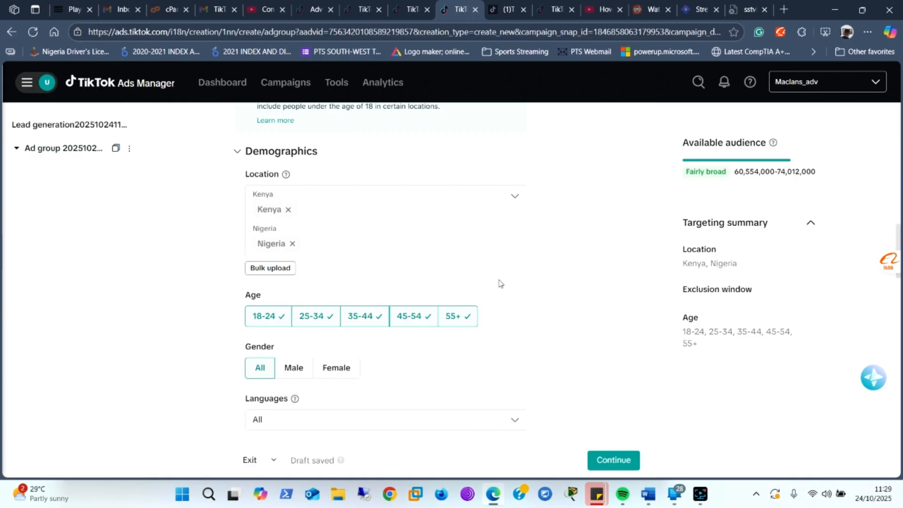
Review the ad group's age, gender, language and spending power targeting options
{"action": "scroll", "coordinate": [501, 282], "scroll_direction": "down", "scroll_amount": 1}
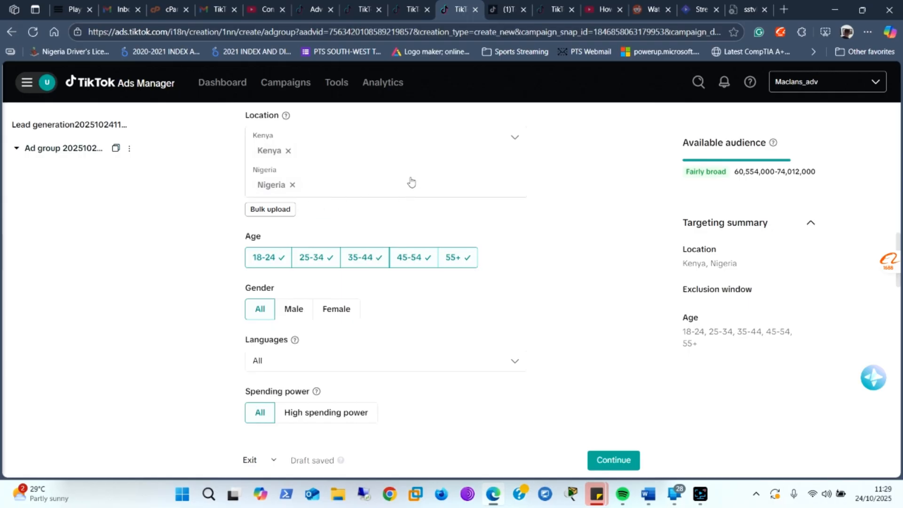
{"action": "scroll", "coordinate": [412, 181], "scroll_direction": "down", "scroll_amount": 1}
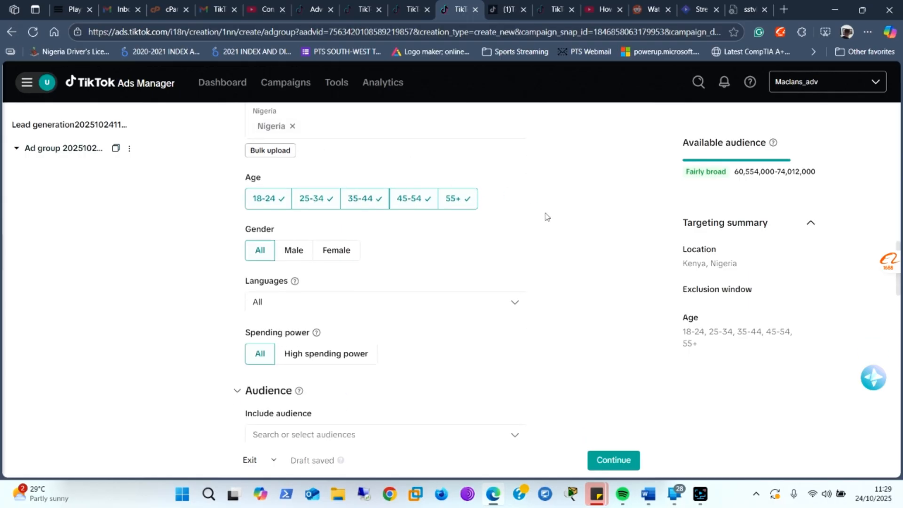
{"action": "scroll", "coordinate": [551, 212], "scroll_direction": "up", "scroll_amount": 2}
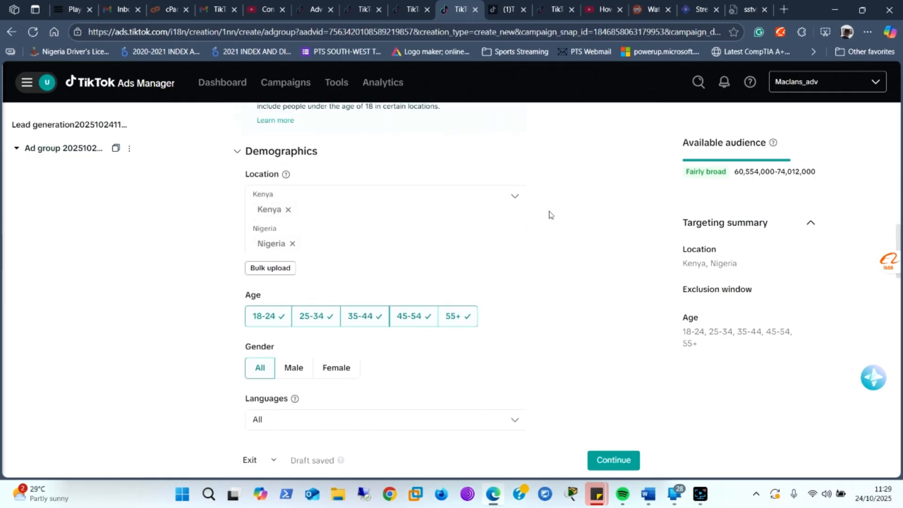
{"action": "scroll", "coordinate": [552, 215], "scroll_direction": "down", "scroll_amount": 2}
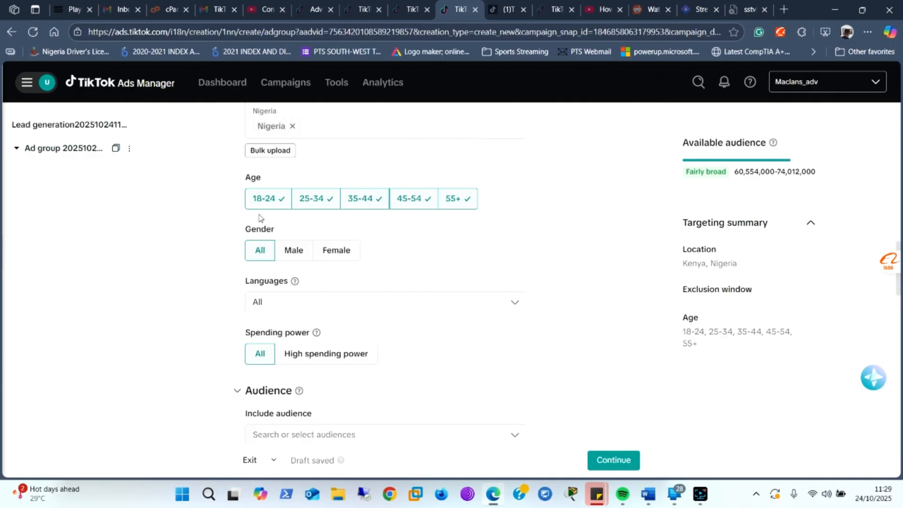
Remove the 55+ age group from the ad group's targeting, keeping ages 18-24, 25-34, 35-44 and 45-54 selected
{"action": "left_click", "coordinate": [415, 204]}
{"action": "left_click", "coordinate": [449, 207]}
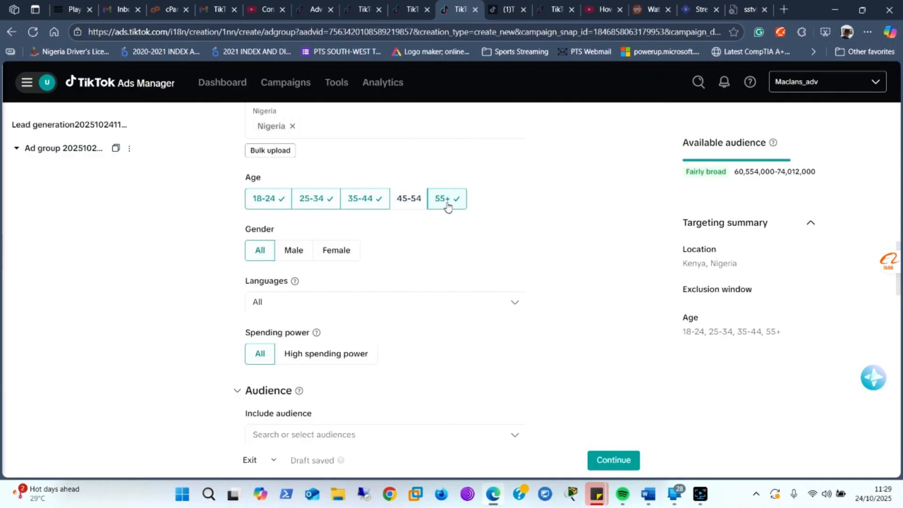
{"action": "left_click", "coordinate": [406, 205]}
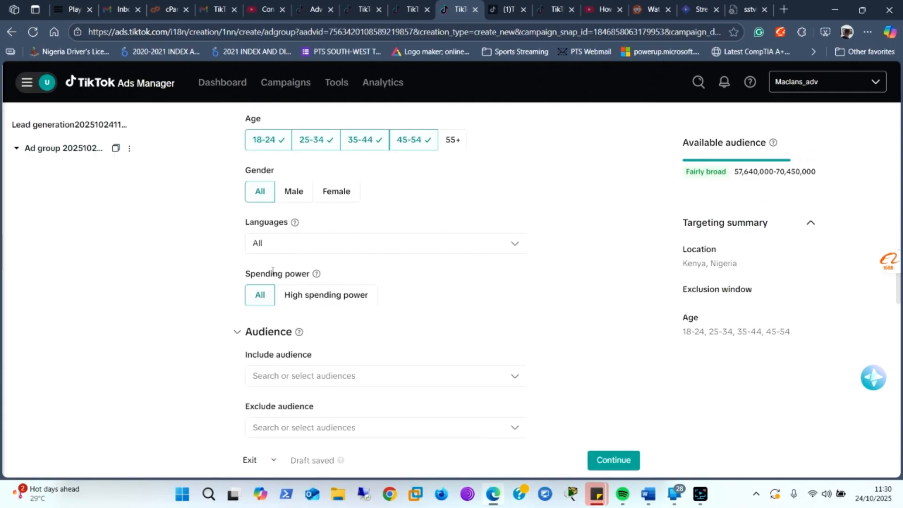
Search the targeting languages for "eng", select English, and close the language list
{"action": "scroll", "coordinate": [273, 270], "scroll_direction": "down", "scroll_amount": 1}
{"action": "left_click", "coordinate": [326, 252]}
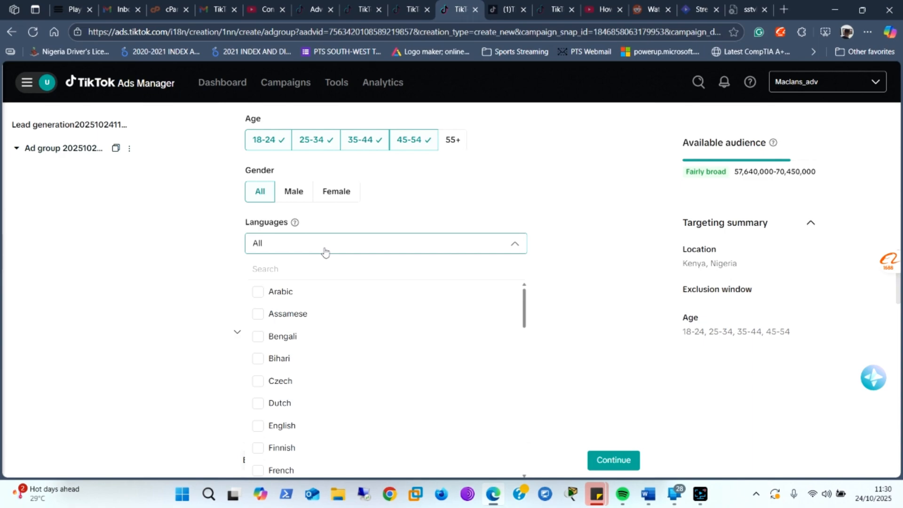
{"action": "left_click", "coordinate": [273, 266]}
{"action": "type", "text": "eng"}
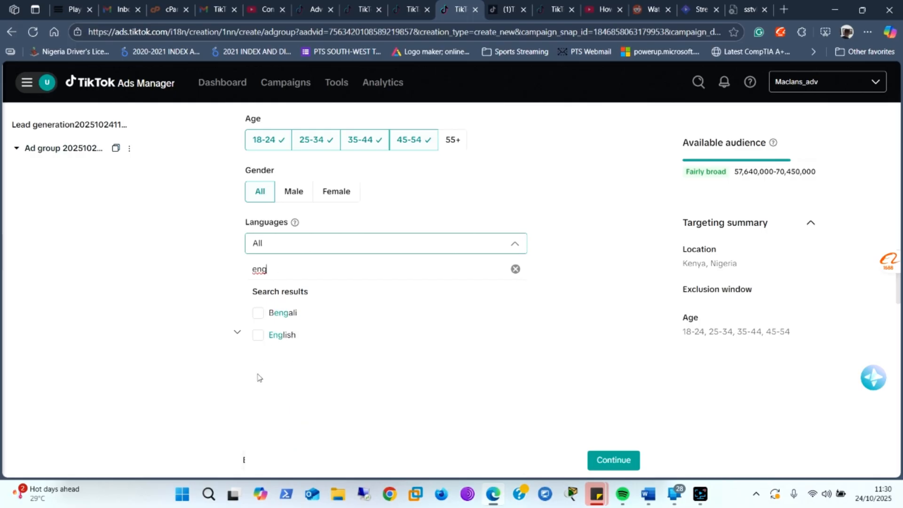
{"action": "left_click", "coordinate": [259, 335]}
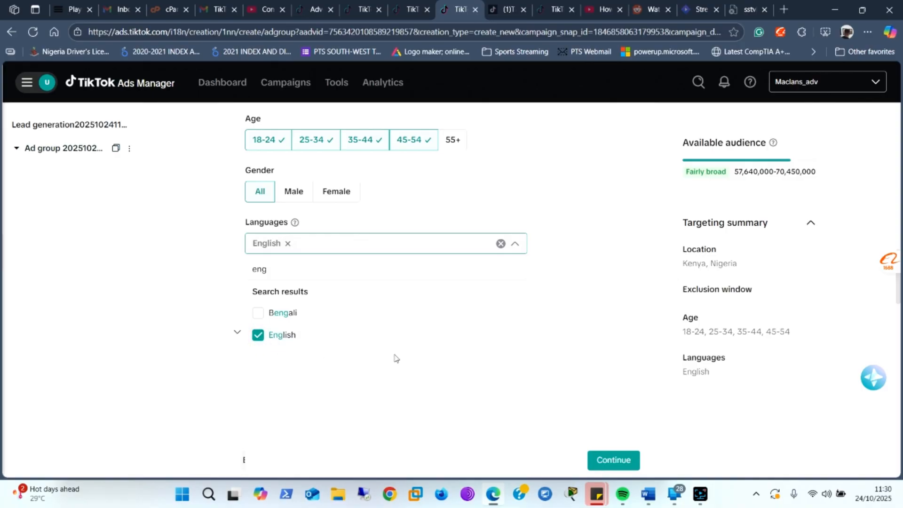
{"action": "left_click", "coordinate": [568, 348]}
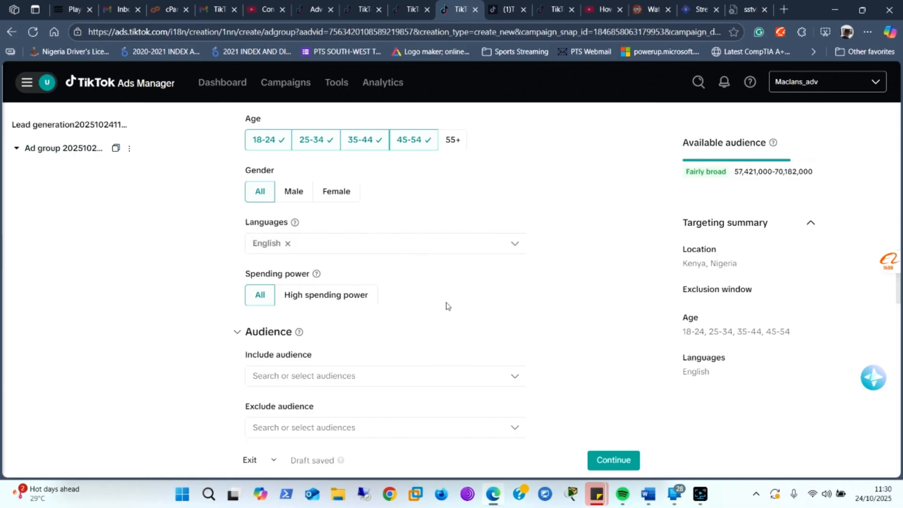
Compare the available audience under High spending power and All, leaving spending power set to All
{"action": "scroll", "coordinate": [529, 322], "scroll_direction": "down", "scroll_amount": 1}
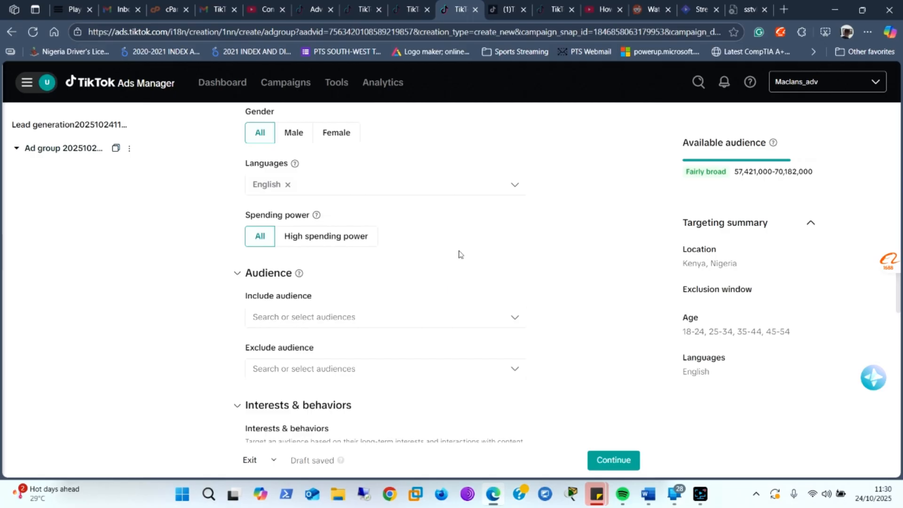
{"action": "left_click", "coordinate": [362, 239]}
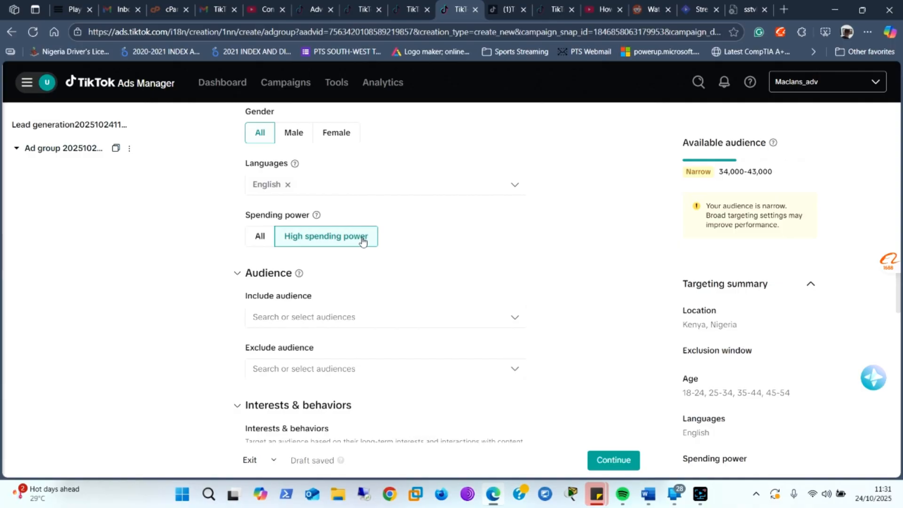
{"action": "left_click", "coordinate": [257, 238]}
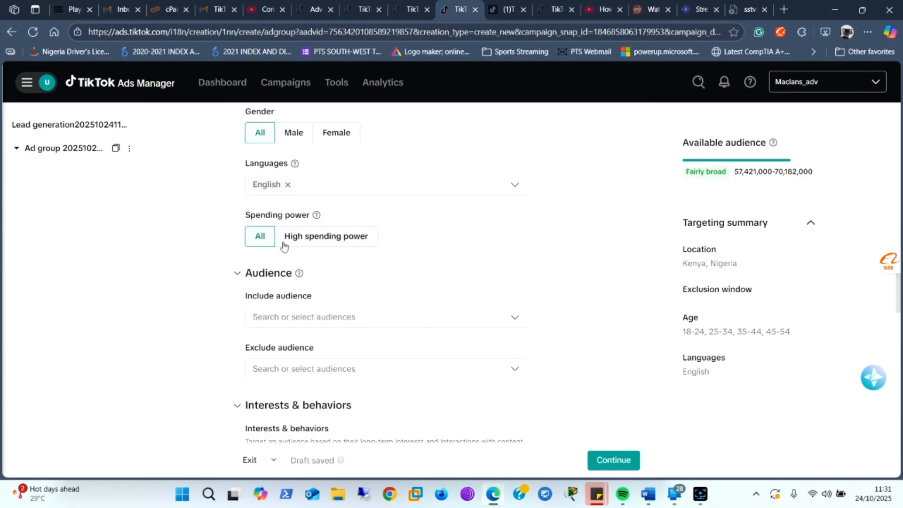
{"action": "left_click", "coordinate": [317, 239]}
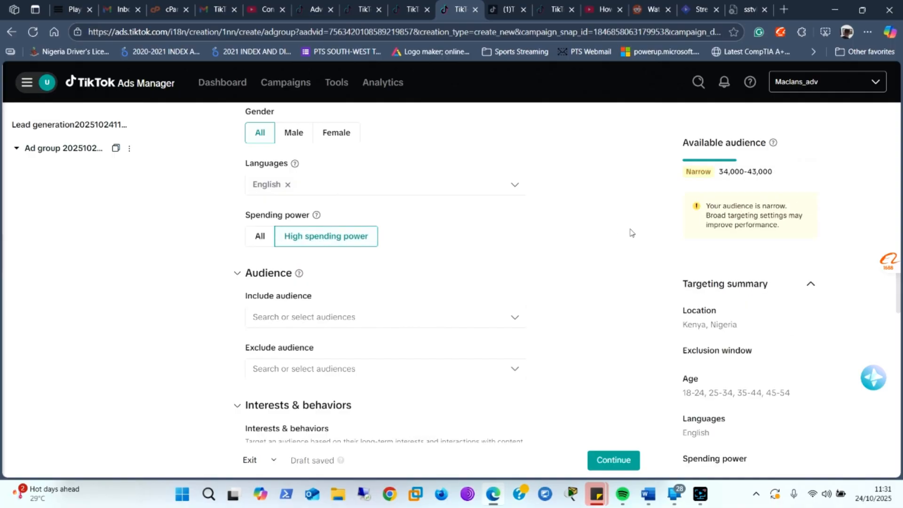
{"action": "left_click", "coordinate": [263, 241]}
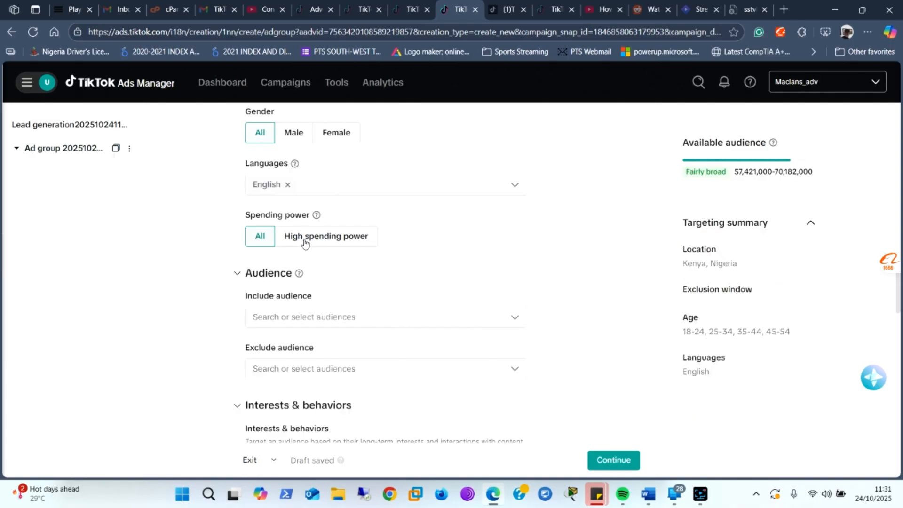
{"action": "left_click", "coordinate": [308, 241]}
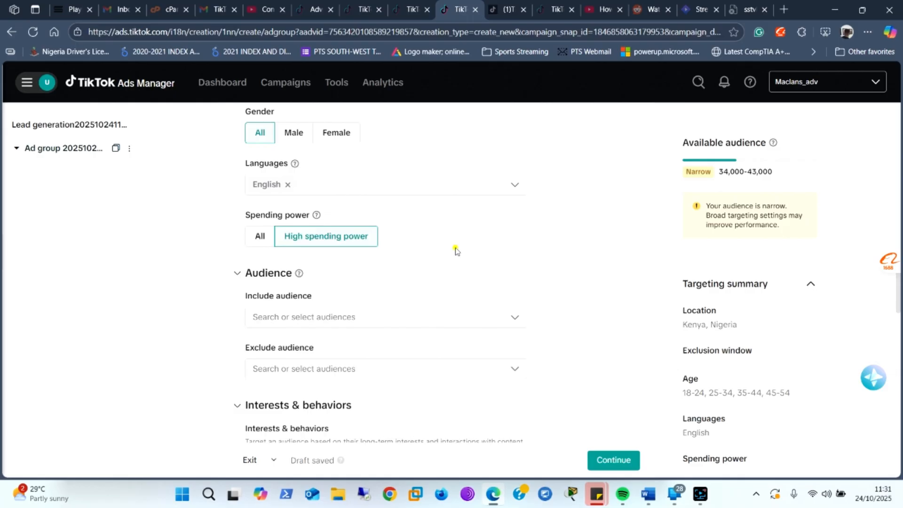
{"action": "left_click", "coordinate": [261, 236]}
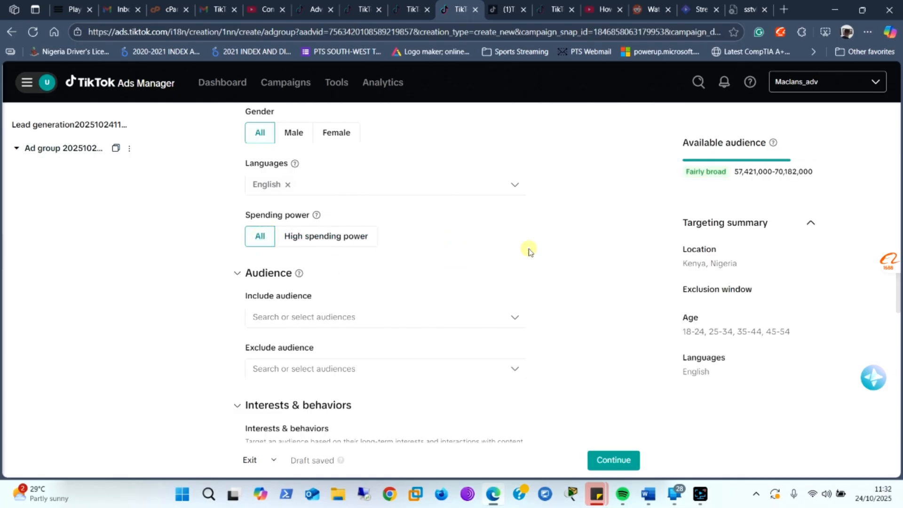
Examine the include and exclude audience options and the Interests & behaviors section with its recommended categories
{"action": "scroll", "coordinate": [530, 253], "scroll_direction": "down", "scroll_amount": 1}
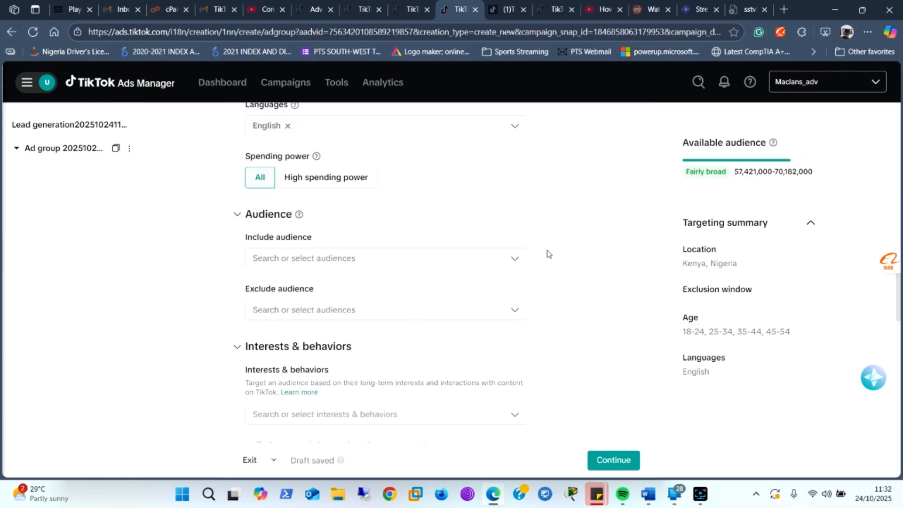
{"action": "scroll", "coordinate": [547, 254], "scroll_direction": "down", "scroll_amount": 1}
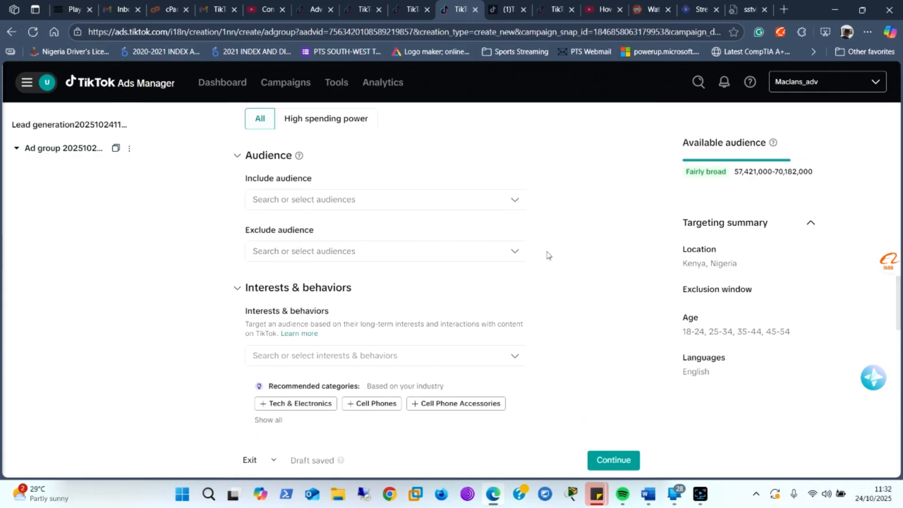
{"action": "scroll", "coordinate": [549, 254], "scroll_direction": "up", "scroll_amount": 1}
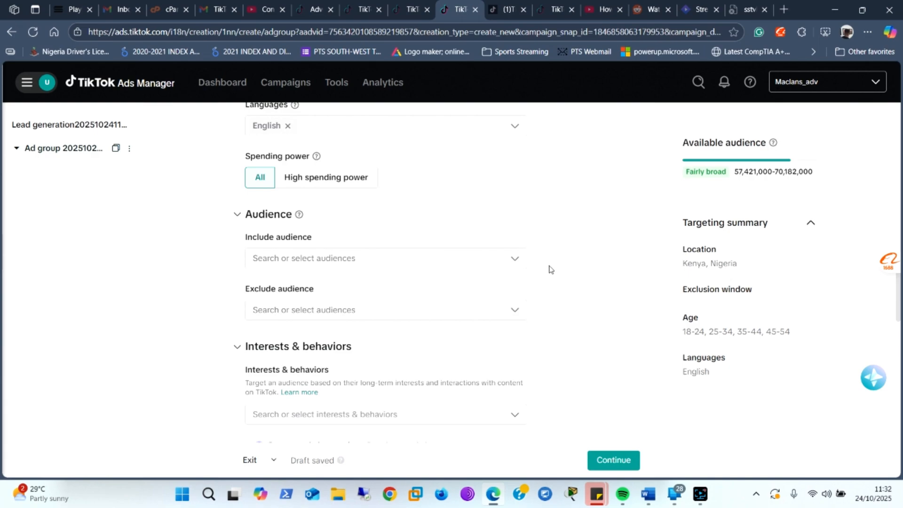
{"action": "scroll", "coordinate": [549, 269], "scroll_direction": "down", "scroll_amount": 1}
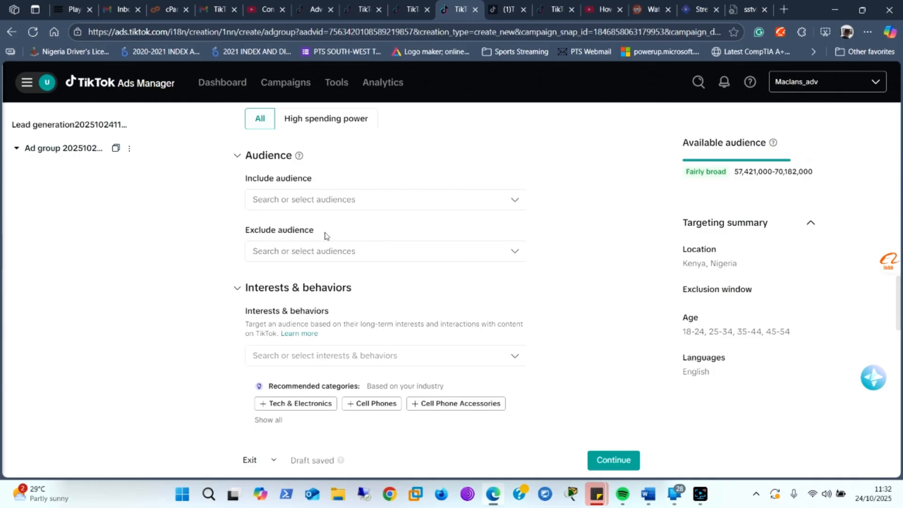
{"action": "scroll", "coordinate": [320, 213], "scroll_direction": "down", "scroll_amount": 1}
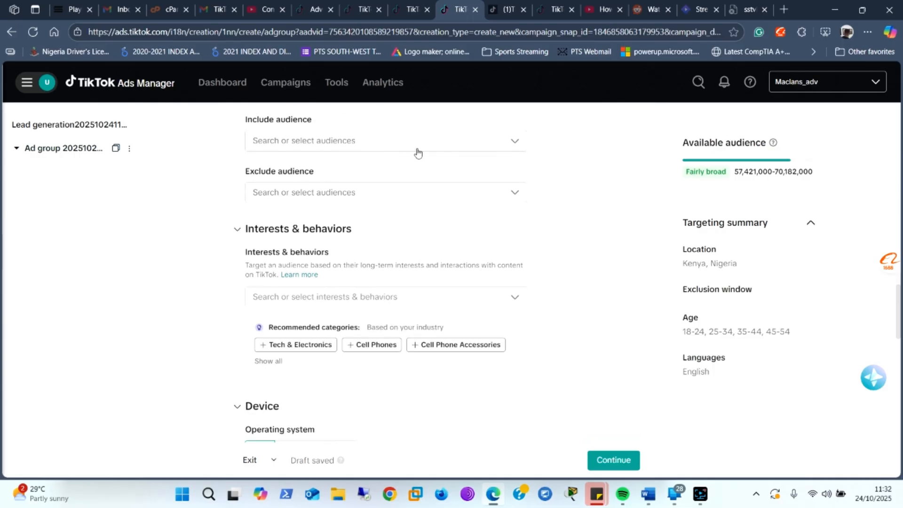
{"action": "scroll", "coordinate": [384, 232], "scroll_direction": "down", "scroll_amount": 1}
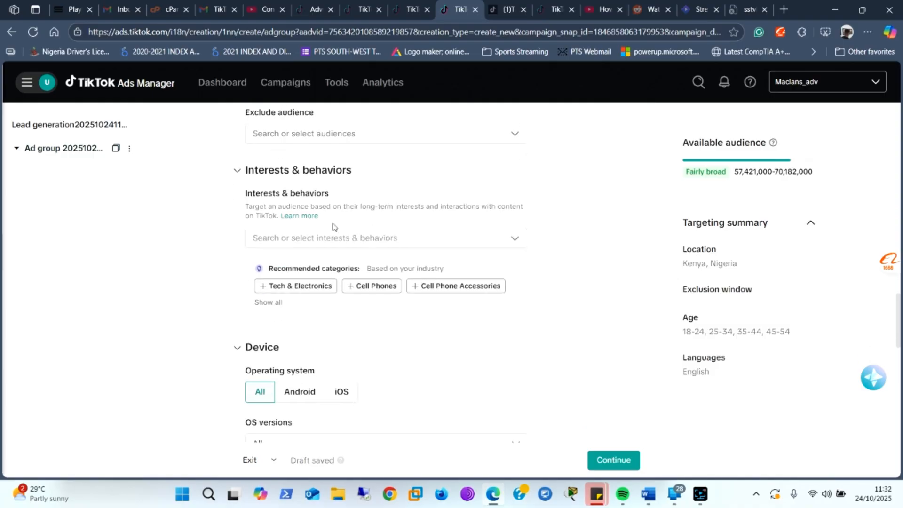
{"action": "scroll", "coordinate": [335, 203], "scroll_direction": "up", "scroll_amount": 1}
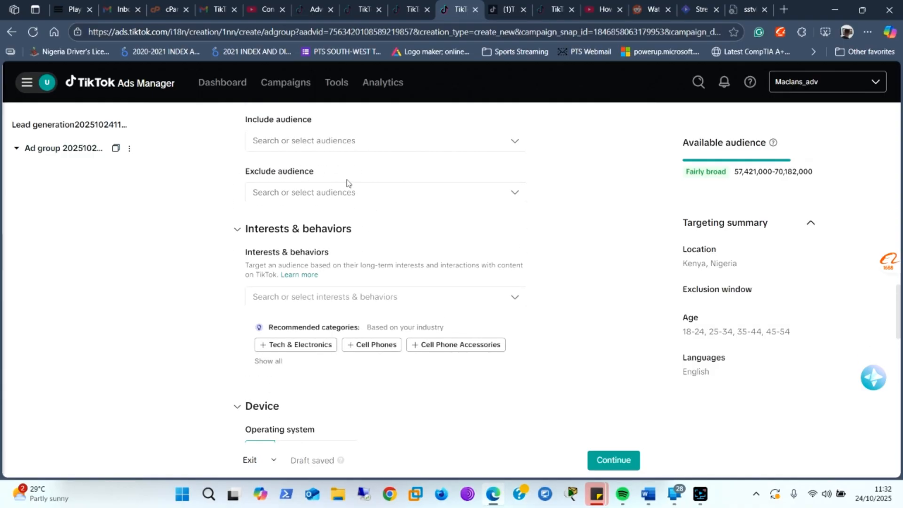
{"action": "scroll", "coordinate": [337, 182], "scroll_direction": "up", "scroll_amount": 1}
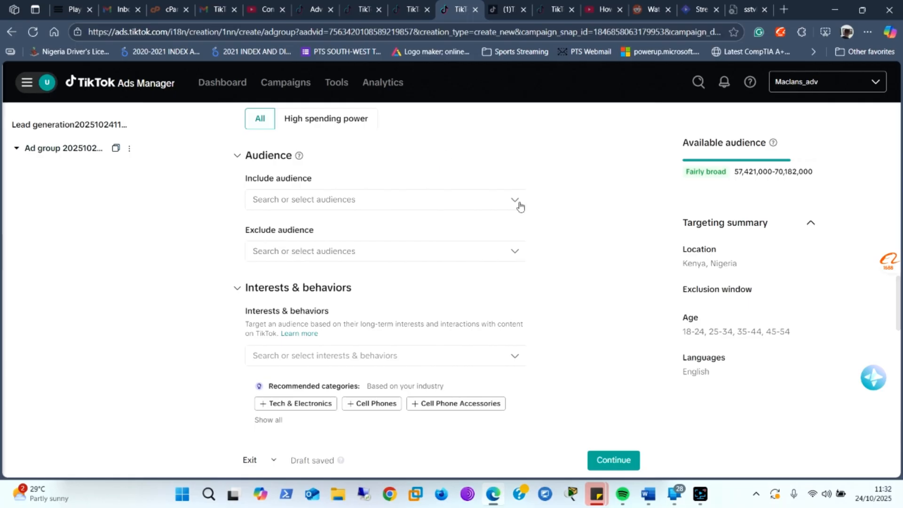
{"action": "scroll", "coordinate": [341, 233], "scroll_direction": "down", "scroll_amount": 1}
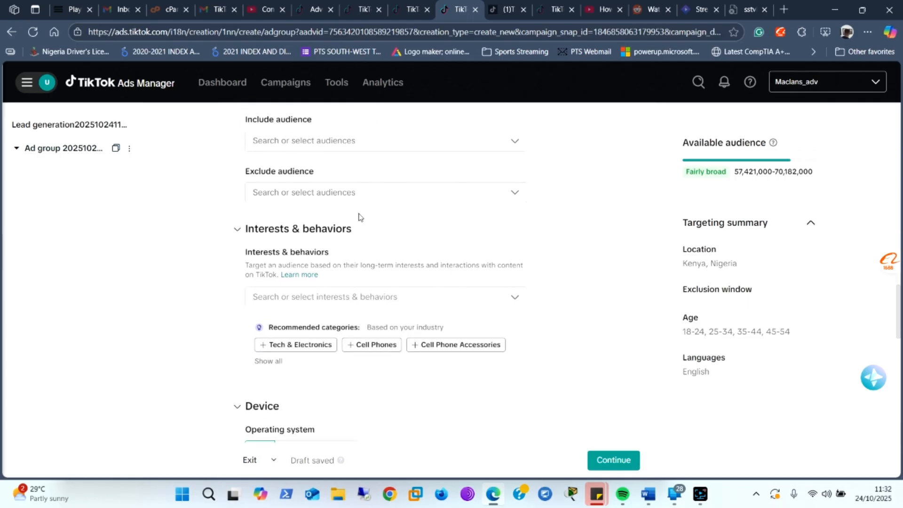
{"action": "scroll", "coordinate": [360, 218], "scroll_direction": "down", "scroll_amount": 1}
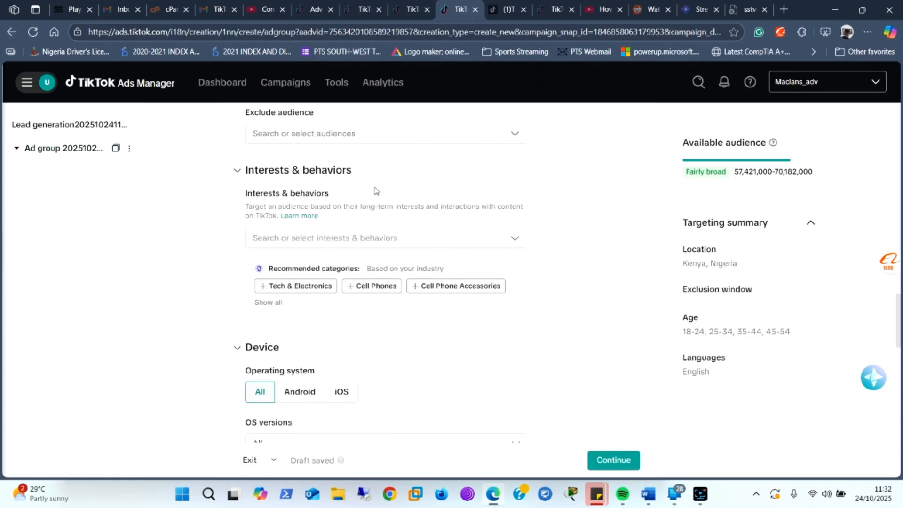
{"action": "scroll", "coordinate": [387, 207], "scroll_direction": "down", "scroll_amount": 1}
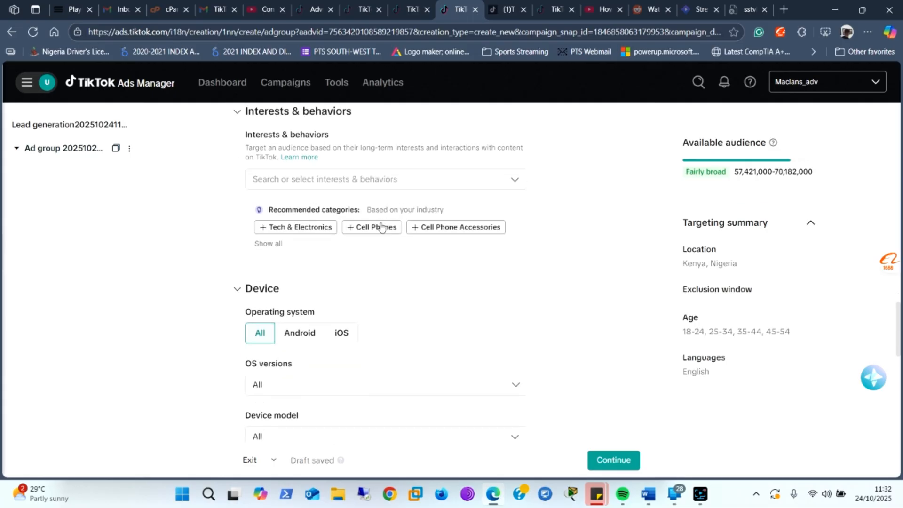
Browse the interest categories available under Interests & behaviors and close the list without selecting any
{"action": "scroll", "coordinate": [356, 272], "scroll_direction": "up", "scroll_amount": 1}
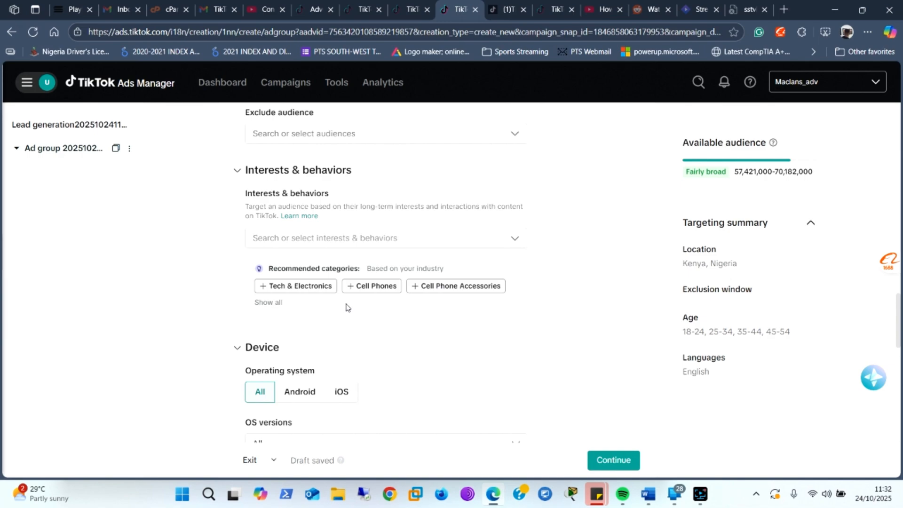
{"action": "left_click", "coordinate": [515, 240]}
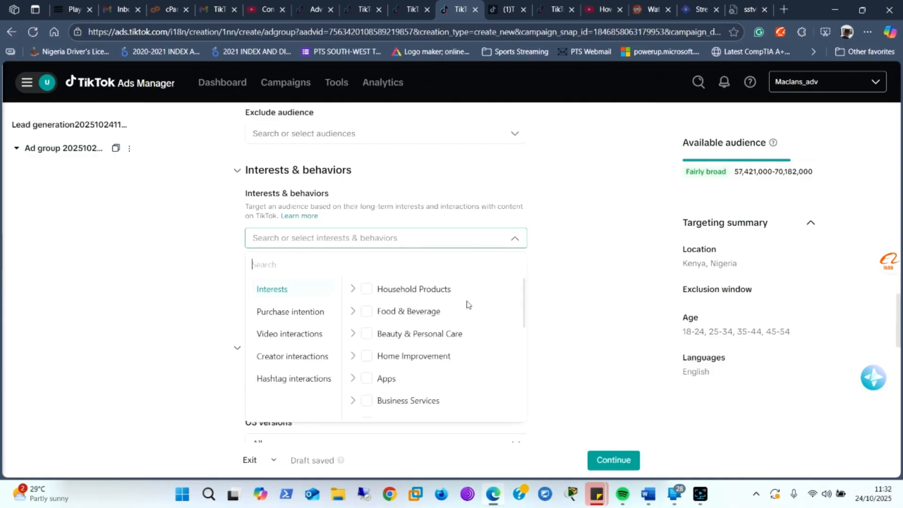
{"action": "scroll", "coordinate": [470, 315], "scroll_direction": "down", "scroll_amount": 3}
{"action": "scroll", "coordinate": [470, 316], "scroll_direction": "down", "scroll_amount": 2}
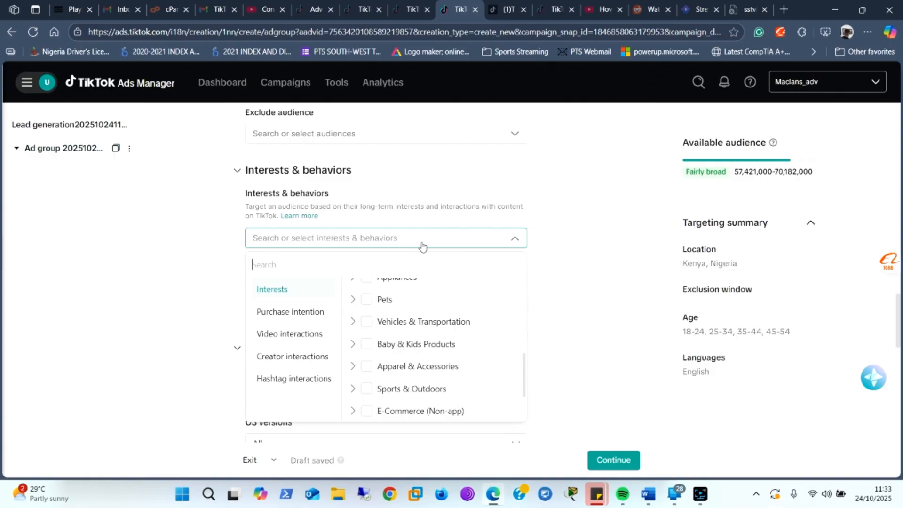
{"action": "left_click", "coordinate": [566, 239]}
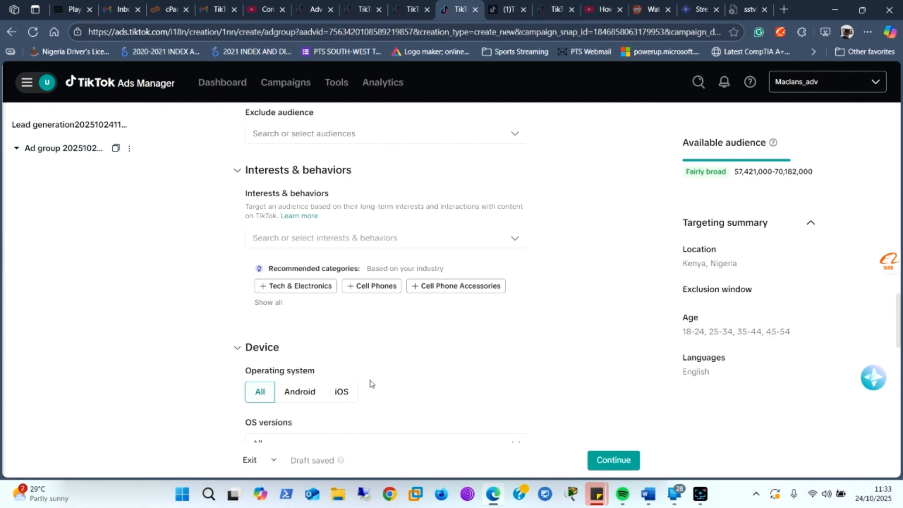
Examine the Device targeting options for operating system, OS versions, device model and connection type
{"action": "scroll", "coordinate": [384, 375], "scroll_direction": "down", "scroll_amount": 1}
{"action": "scroll", "coordinate": [413, 327], "scroll_direction": "down", "scroll_amount": 1}
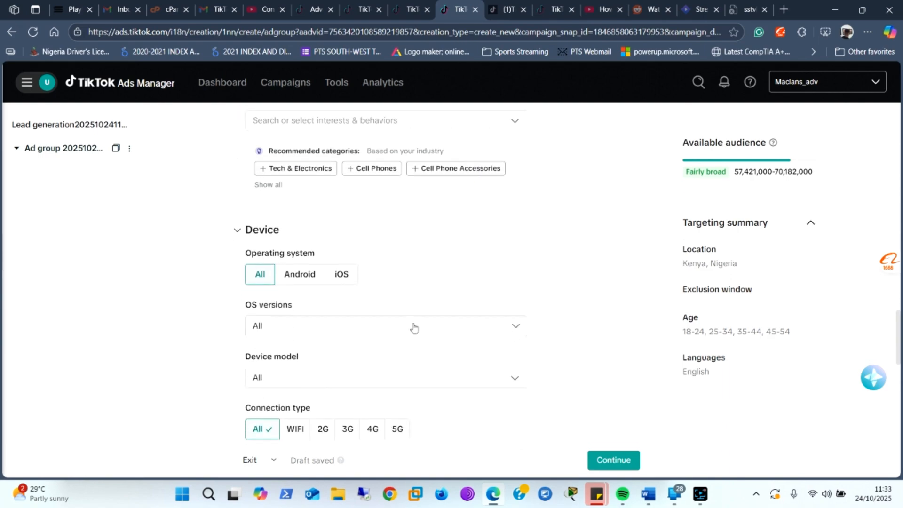
{"action": "scroll", "coordinate": [414, 328], "scroll_direction": "down", "scroll_amount": 1}
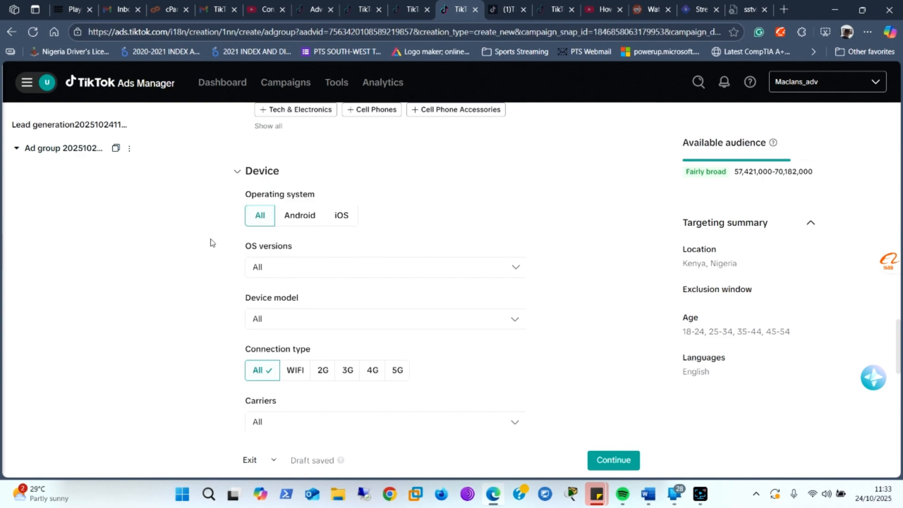
{"action": "scroll", "coordinate": [211, 243], "scroll_direction": "down", "scroll_amount": 1}
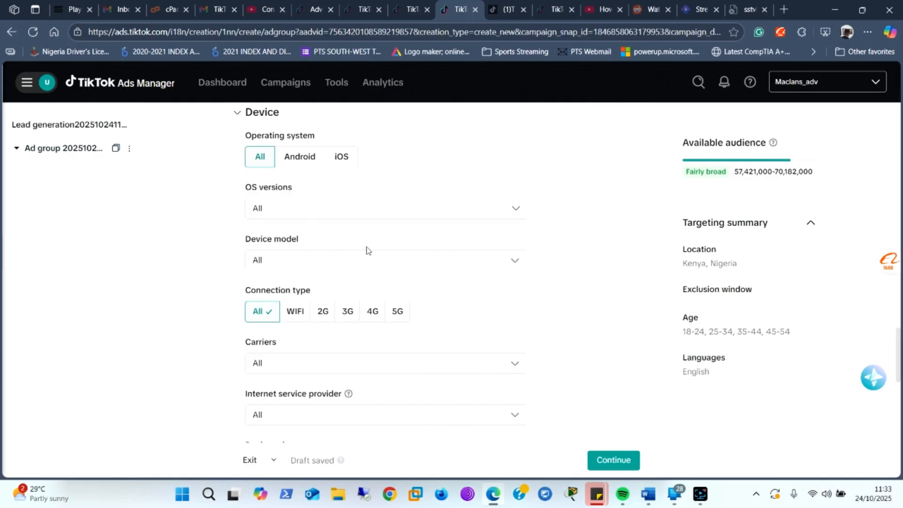
{"action": "scroll", "coordinate": [367, 250], "scroll_direction": "down", "scroll_amount": 1}
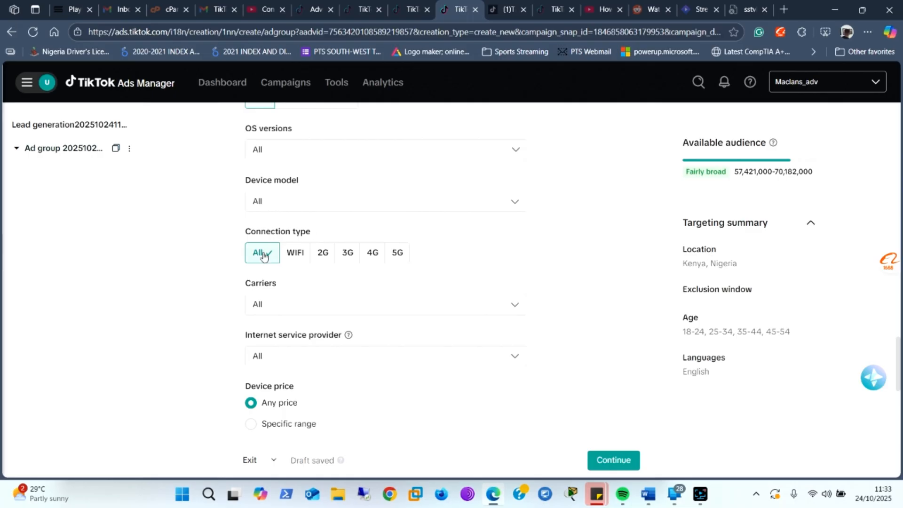
{"action": "scroll", "coordinate": [277, 268], "scroll_direction": "down", "scroll_amount": 1}
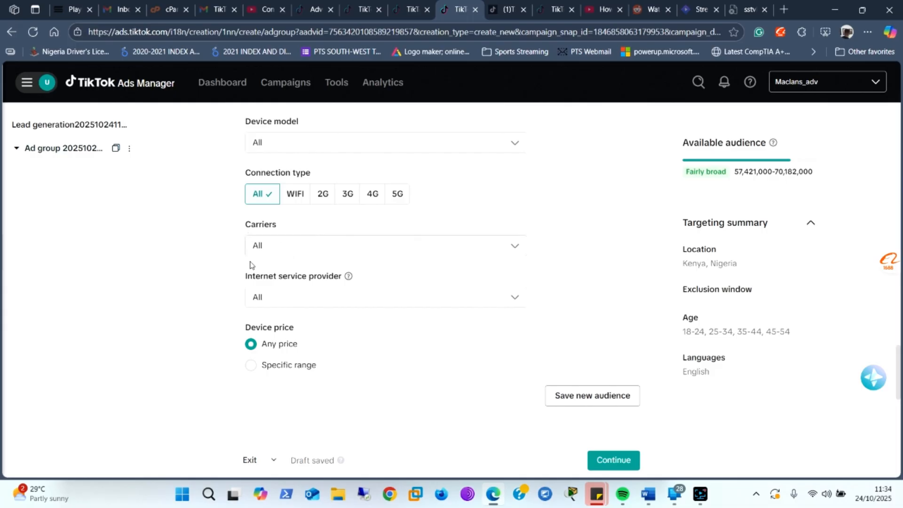
Check the options offered for internet service provider and carriers, leaving both set to All
{"action": "left_click", "coordinate": [361, 298]}
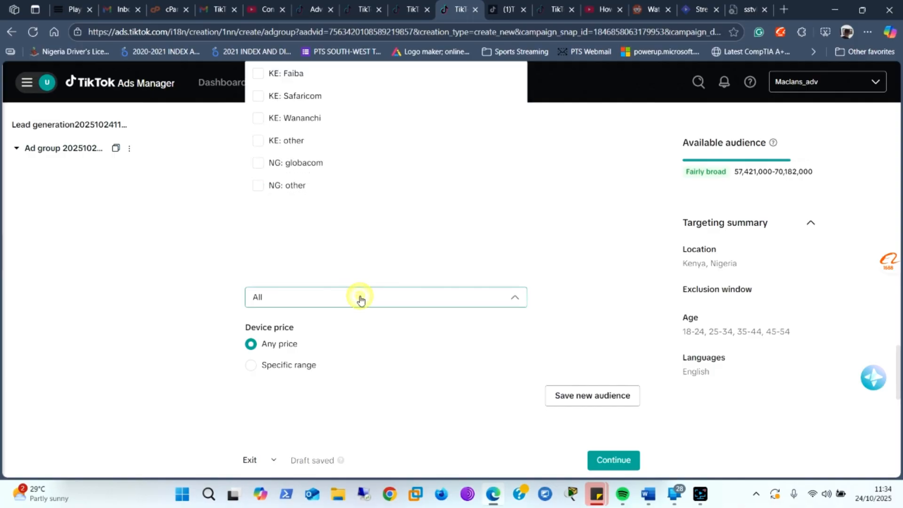
{"action": "left_click", "coordinate": [360, 298]}
{"action": "left_click", "coordinate": [320, 244]}
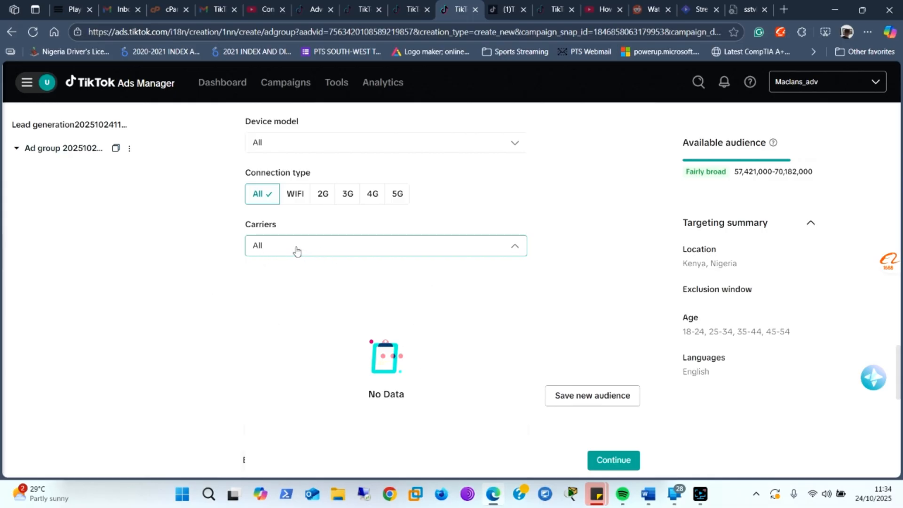
{"action": "left_click", "coordinate": [588, 289]}
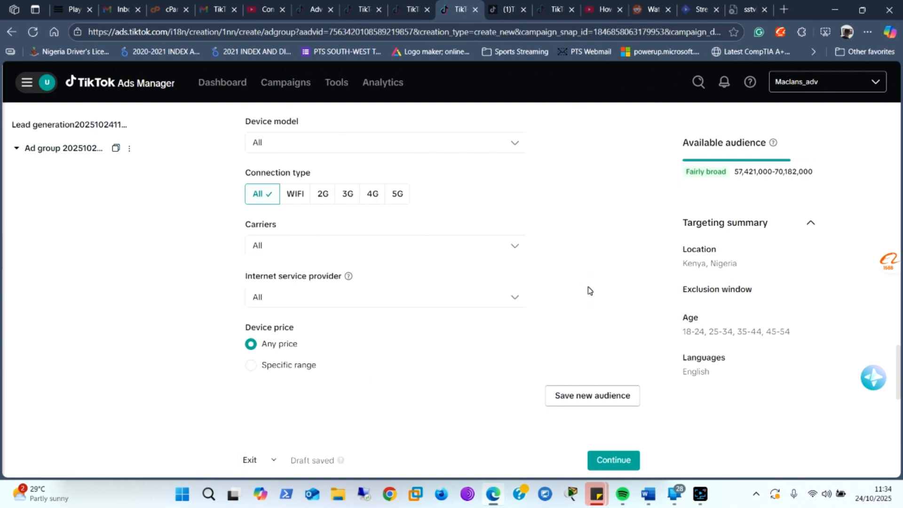
{"action": "left_click", "coordinate": [311, 301]}
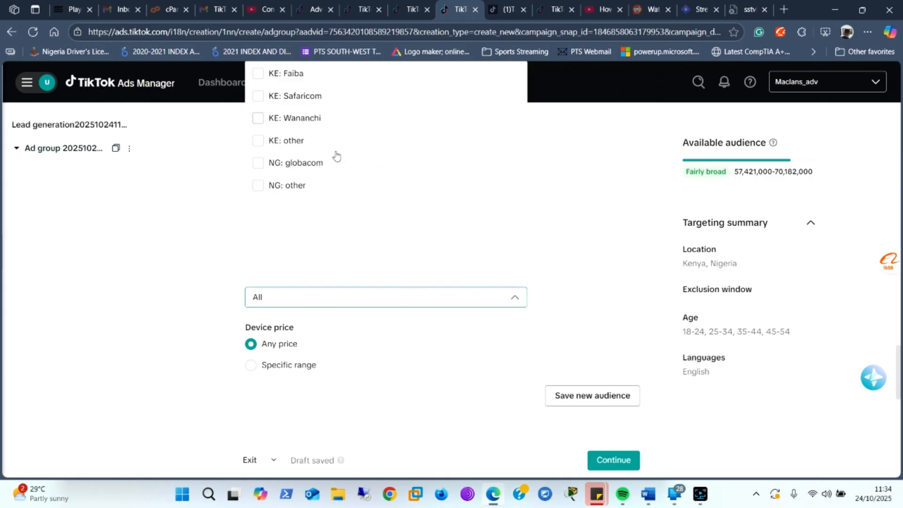
{"action": "left_click", "coordinate": [597, 284]}
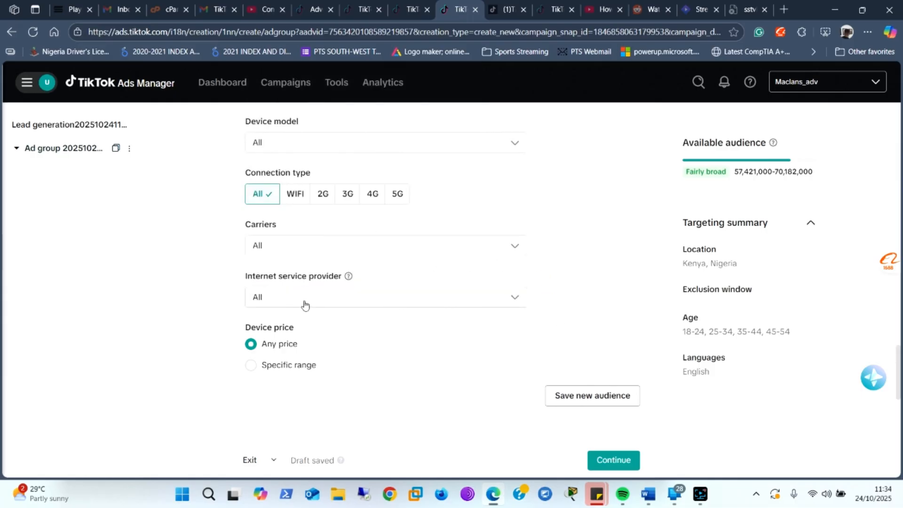
Keep the ad group budget type as Daily and set the amount to 5000 NGN
{"action": "scroll", "coordinate": [594, 300], "scroll_direction": "down", "scroll_amount": 2}
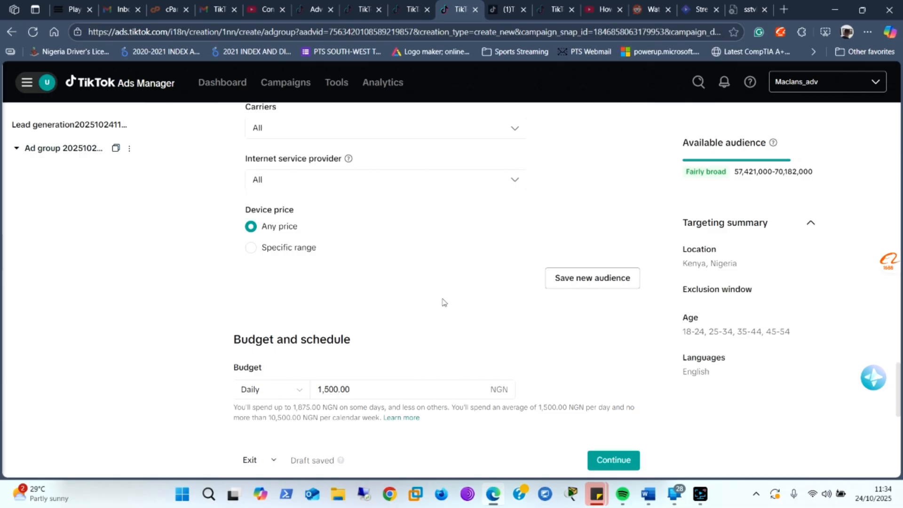
{"action": "scroll", "coordinate": [442, 302], "scroll_direction": "down", "scroll_amount": 1}
{"action": "scroll", "coordinate": [443, 302], "scroll_direction": "up", "scroll_amount": 2}
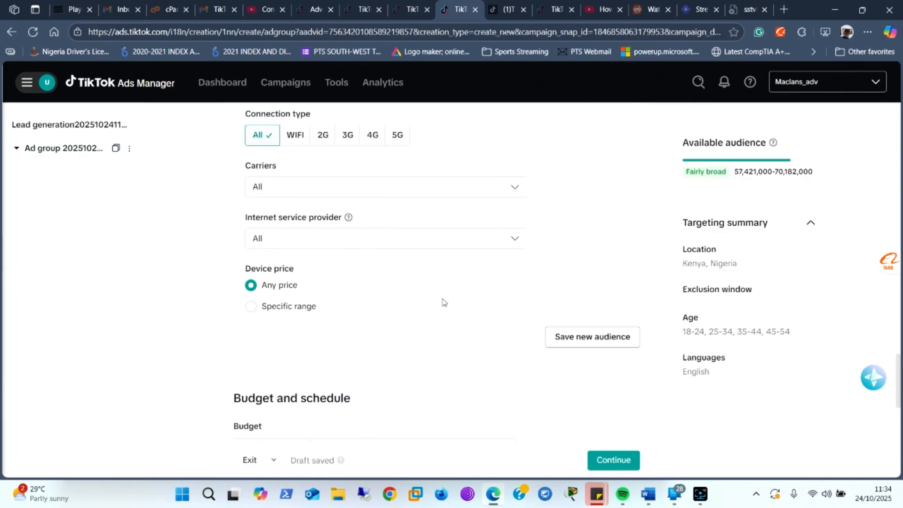
{"action": "scroll", "coordinate": [315, 312], "scroll_direction": "down", "scroll_amount": 1}
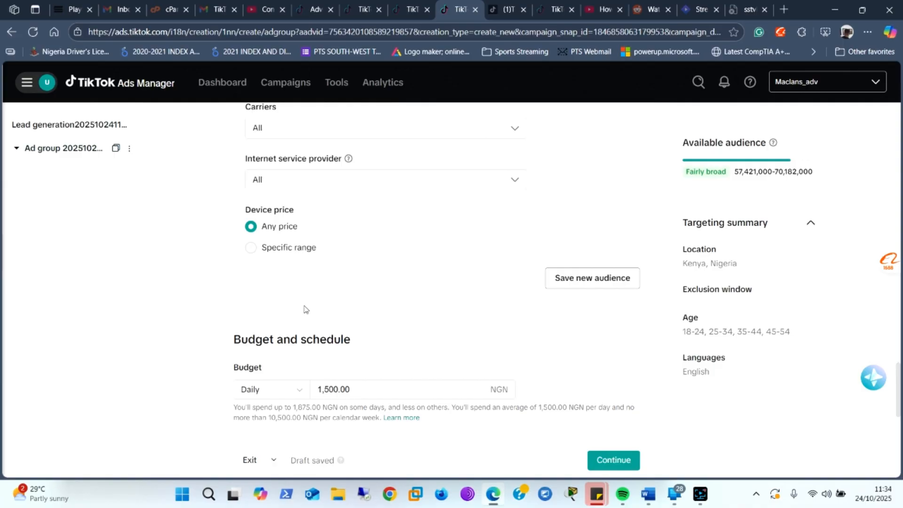
{"action": "scroll", "coordinate": [303, 306], "scroll_direction": "down", "scroll_amount": 1}
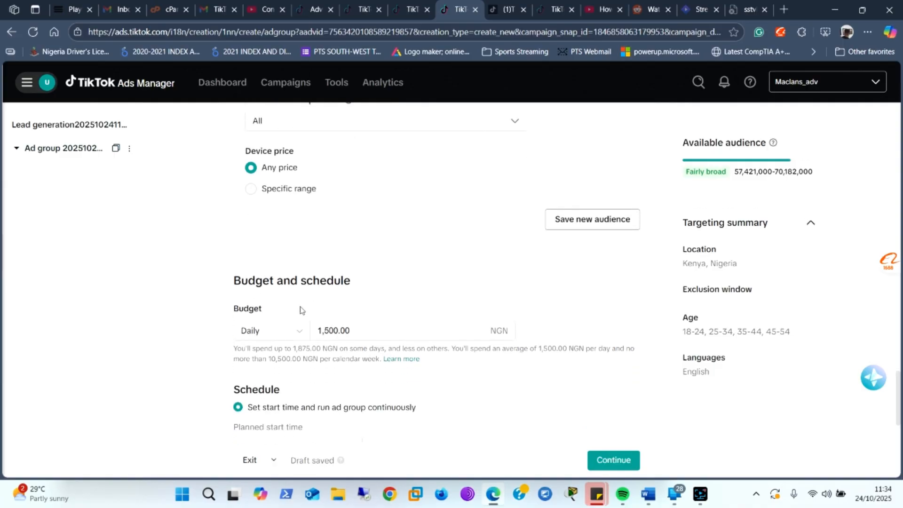
{"action": "scroll", "coordinate": [303, 310], "scroll_direction": "down", "scroll_amount": 1}
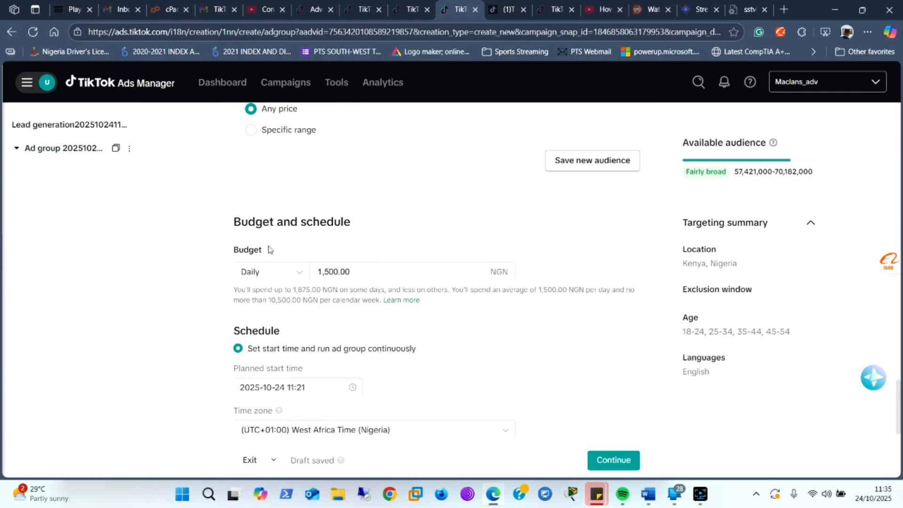
{"action": "left_click", "coordinate": [302, 272]}
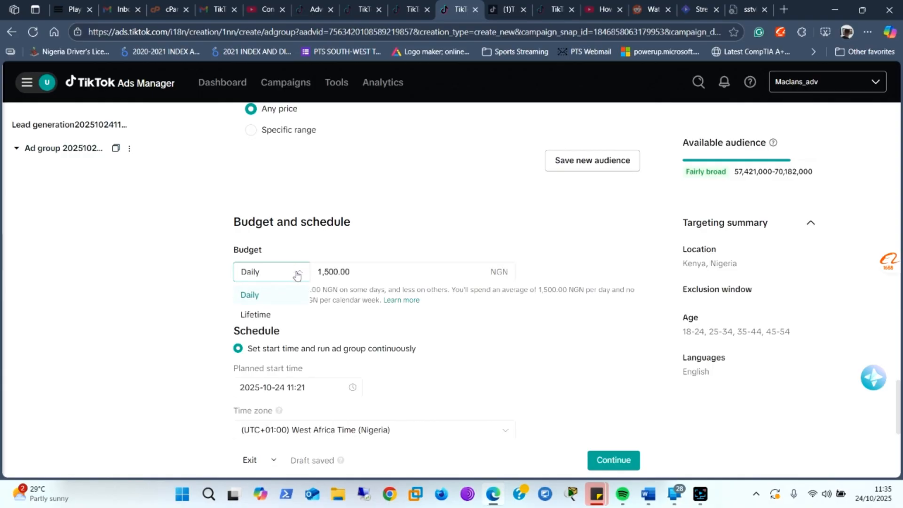
{"action": "left_click", "coordinate": [259, 295]}
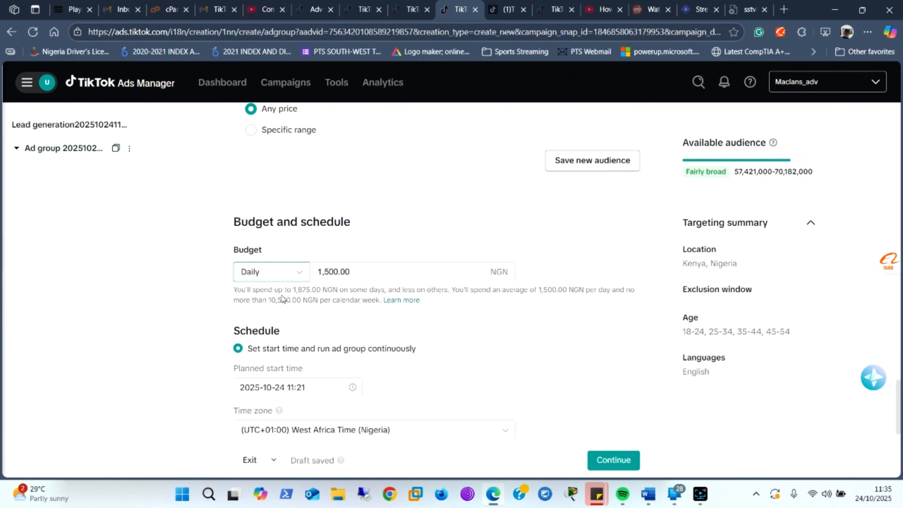
{"action": "left_click", "coordinate": [370, 272]}
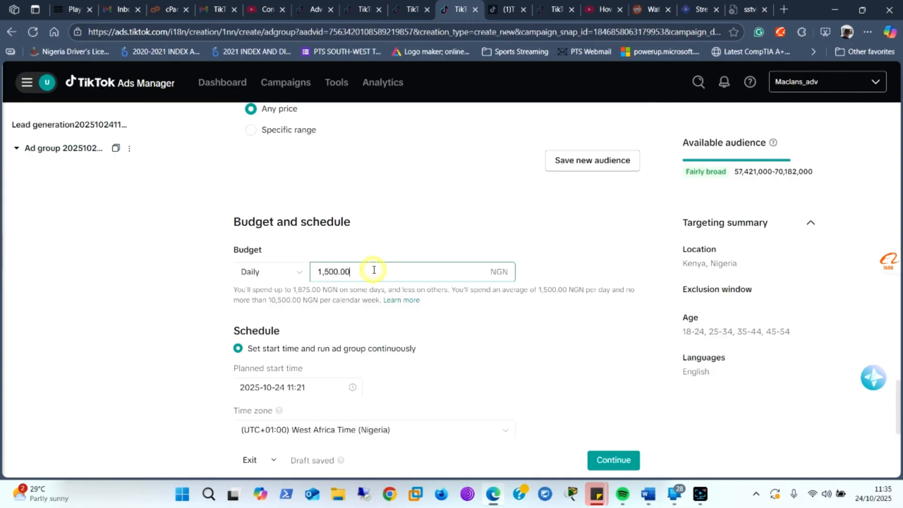
{"action": "left_click_drag", "start_coordinate": [367, 273], "coordinate": [315, 277]}
{"action": "type", "text": "5"}
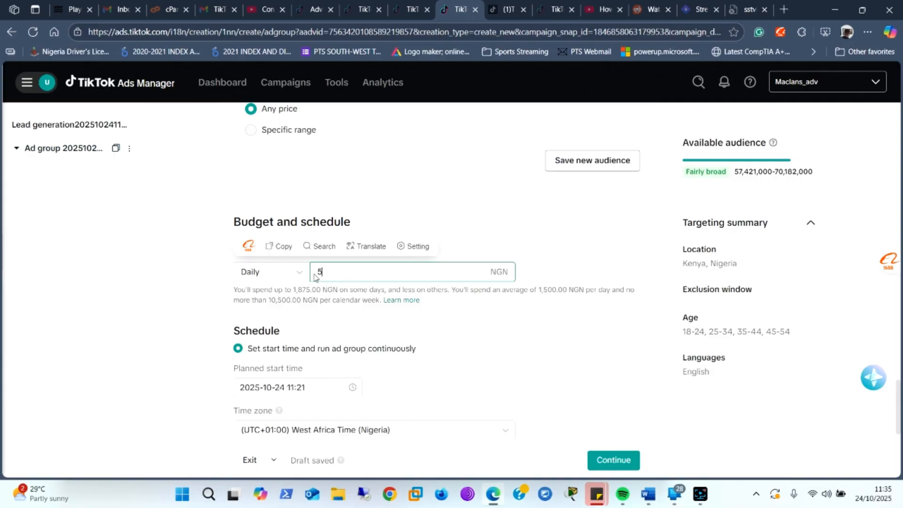
{"action": "type", "text": "000"}
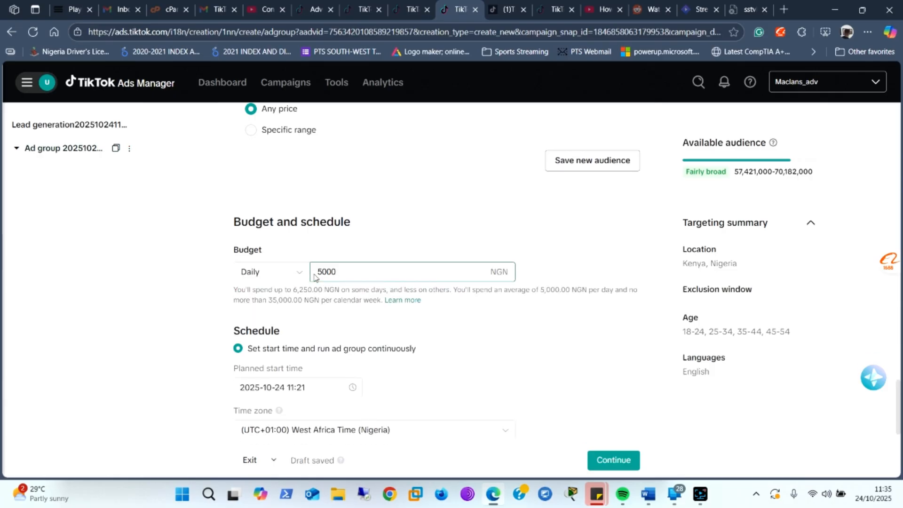
Change the ad group schedule from running continuously to a set start and end time
{"action": "scroll", "coordinate": [387, 317], "scroll_direction": "down", "scroll_amount": 1}
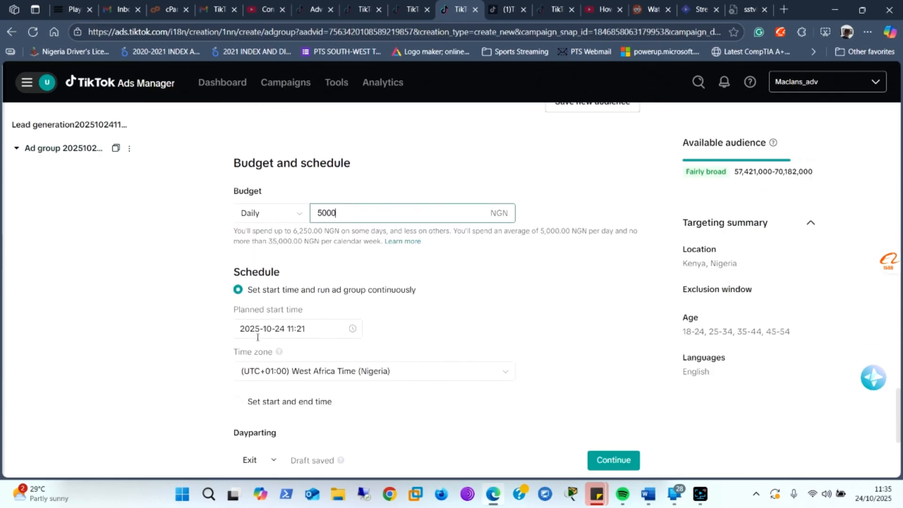
{"action": "scroll", "coordinate": [357, 305], "scroll_direction": "down", "scroll_amount": 1}
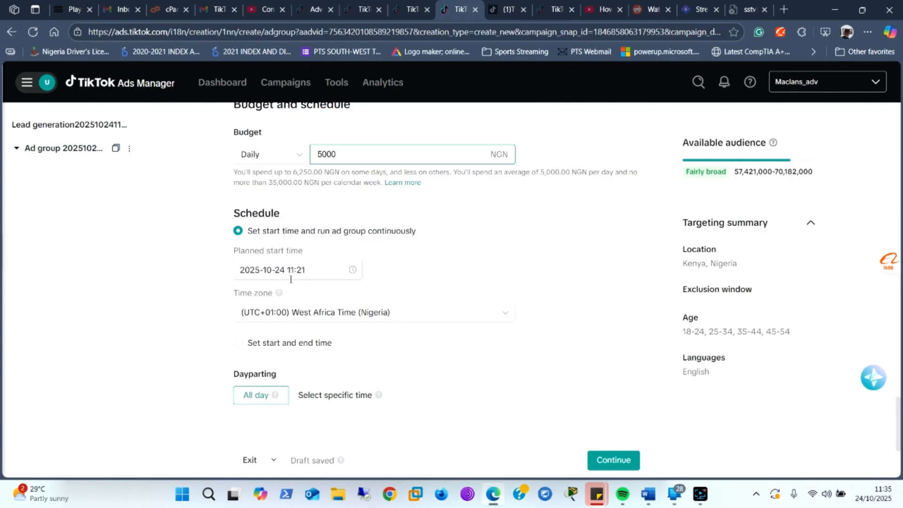
{"action": "scroll", "coordinate": [378, 294], "scroll_direction": "down", "scroll_amount": 2}
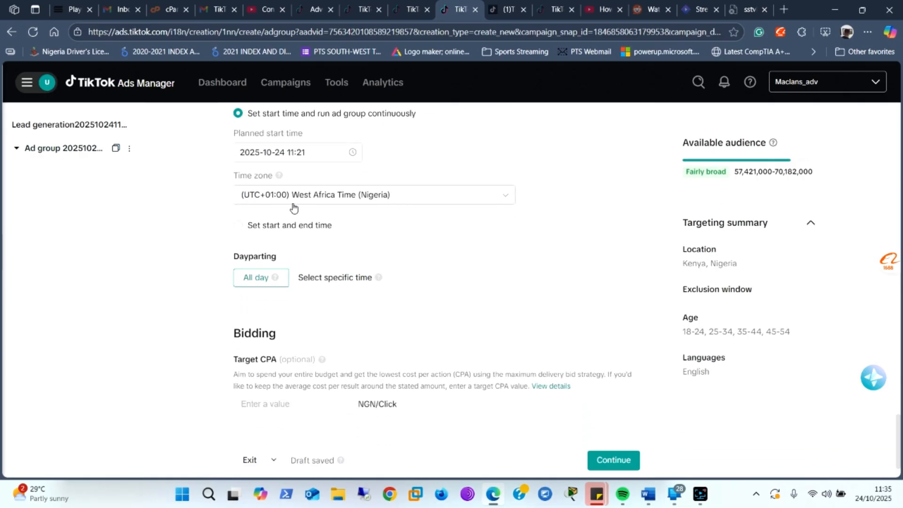
{"action": "scroll", "coordinate": [458, 234], "scroll_direction": "down", "scroll_amount": 1}
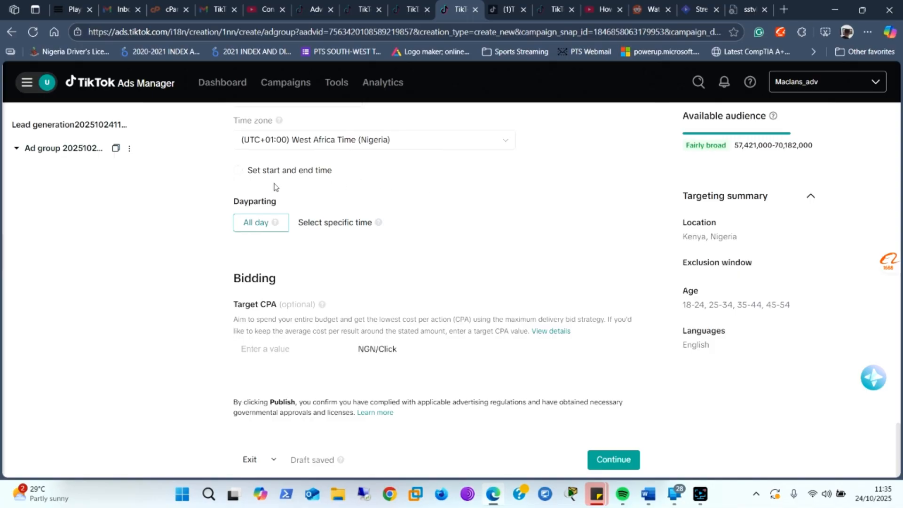
{"action": "left_click", "coordinate": [240, 172]}
{"action": "scroll", "coordinate": [438, 201], "scroll_direction": "up", "scroll_amount": 1}
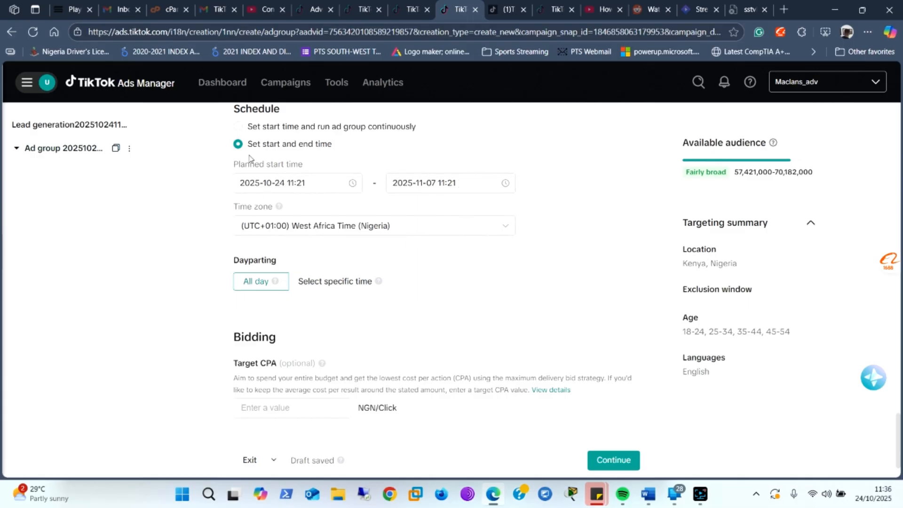
Switch the ad group's dayparting from all day to selecting specific times
{"action": "scroll", "coordinate": [395, 229], "scroll_direction": "down", "scroll_amount": 2}
{"action": "scroll", "coordinate": [374, 230], "scroll_direction": "up", "scroll_amount": 2}
{"action": "scroll", "coordinate": [274, 244], "scroll_direction": "down", "scroll_amount": 1}
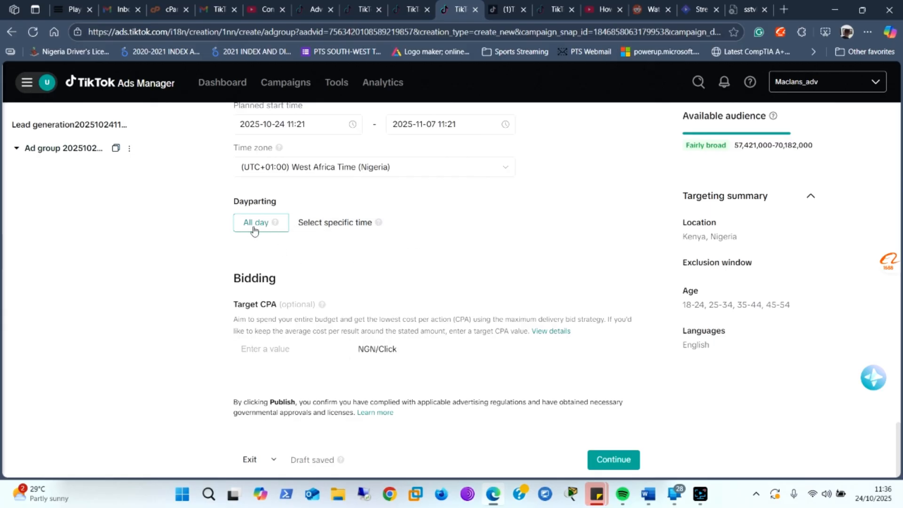
{"action": "left_click", "coordinate": [345, 227]}
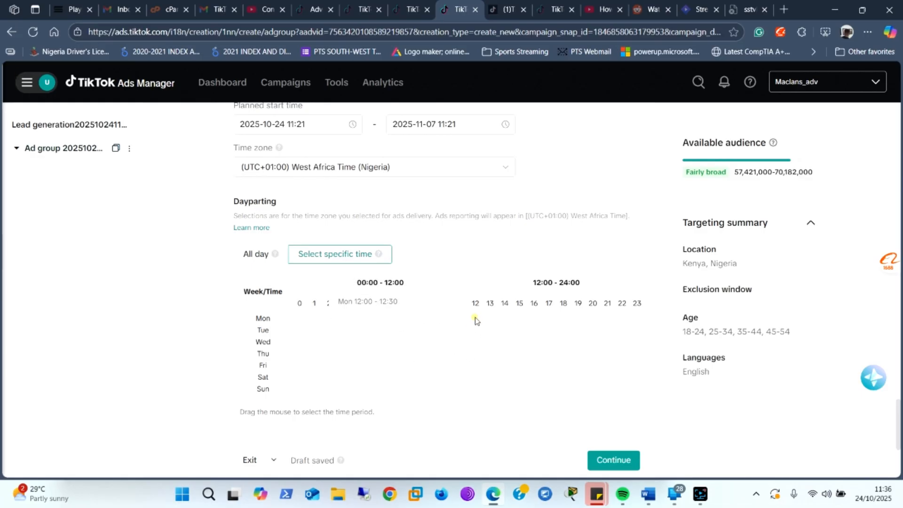
Try out Monday delivery periods of 12:00–18:00 and 20:00–22:00, and clear all selected time periods
{"action": "left_click_drag", "start_coordinate": [474, 320], "coordinate": [556, 323]}
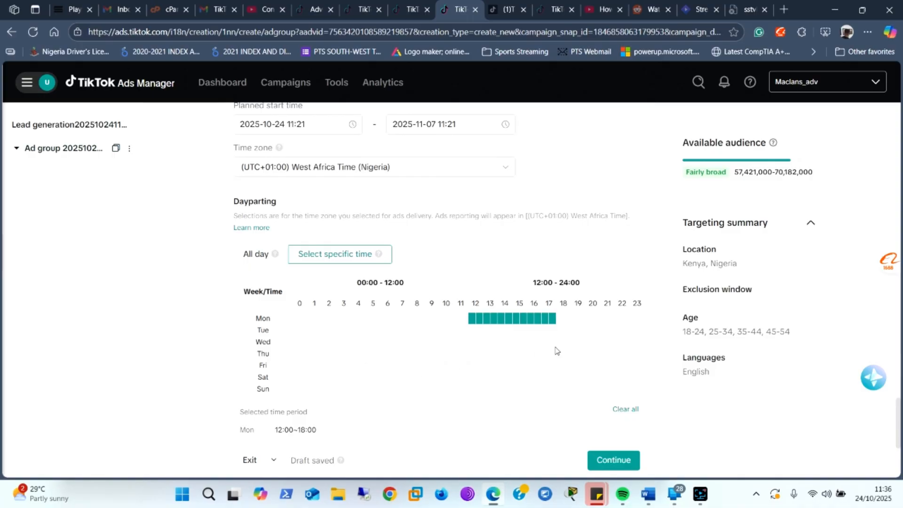
{"action": "left_click_drag", "start_coordinate": [592, 317], "coordinate": [613, 319]}
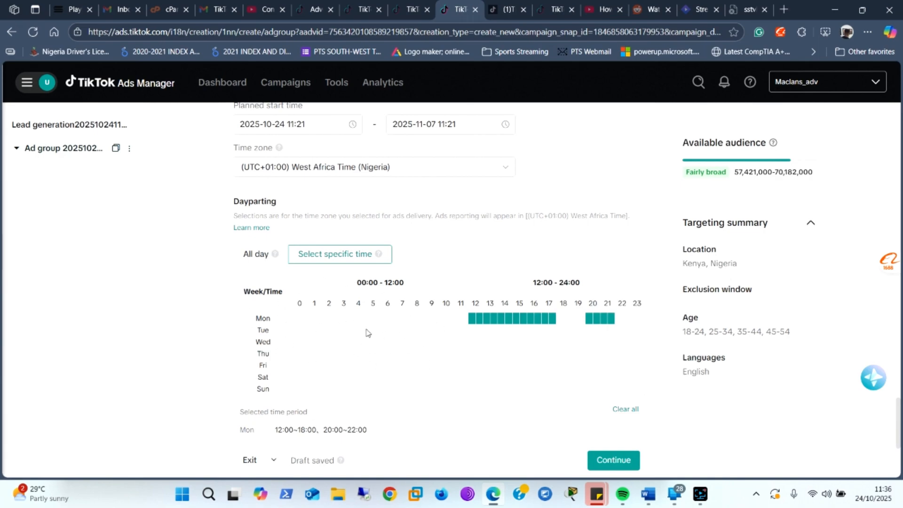
{"action": "scroll", "coordinate": [366, 332], "scroll_direction": "down", "scroll_amount": 1}
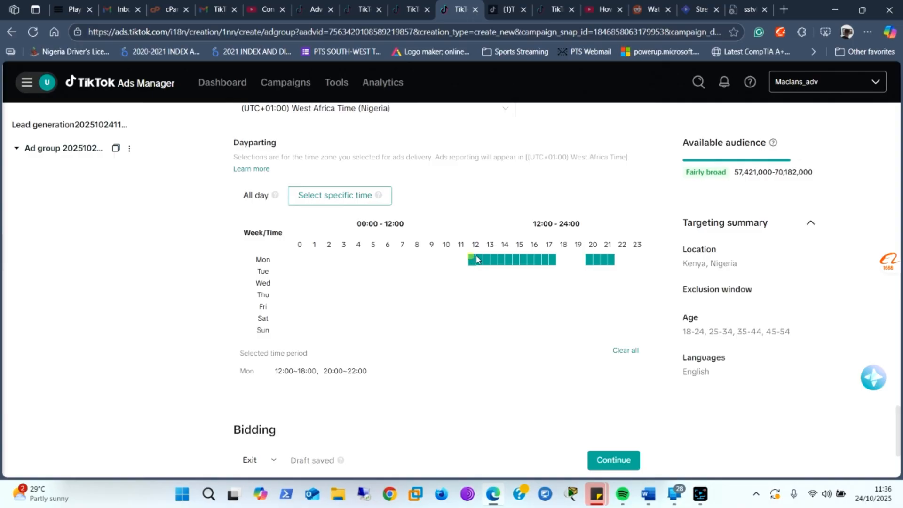
{"action": "left_click_drag", "start_coordinate": [472, 260], "coordinate": [522, 260]}
{"action": "left_click", "coordinate": [624, 352]}
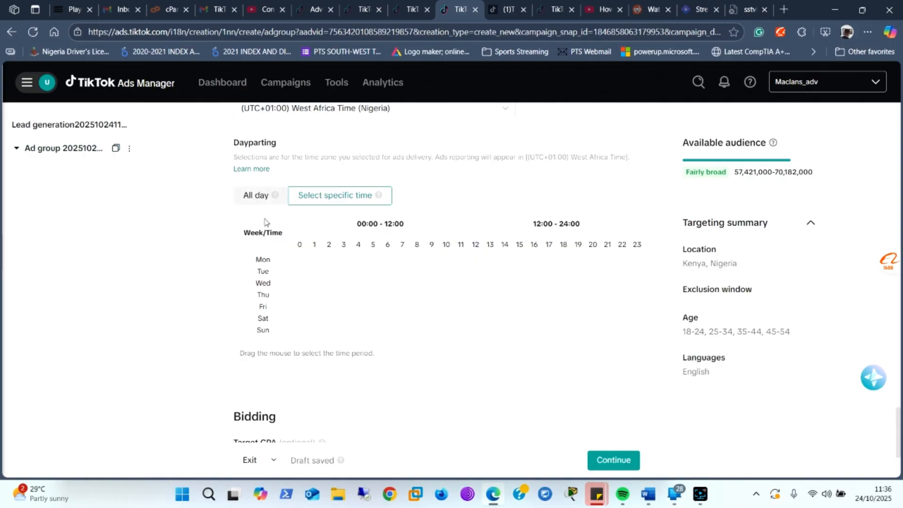
Examine the optional Target CPA under Bidding and review the budget and schedule settings
{"action": "scroll", "coordinate": [298, 279], "scroll_direction": "down", "scroll_amount": 1}
{"action": "scroll", "coordinate": [299, 279], "scroll_direction": "down", "scroll_amount": 2}
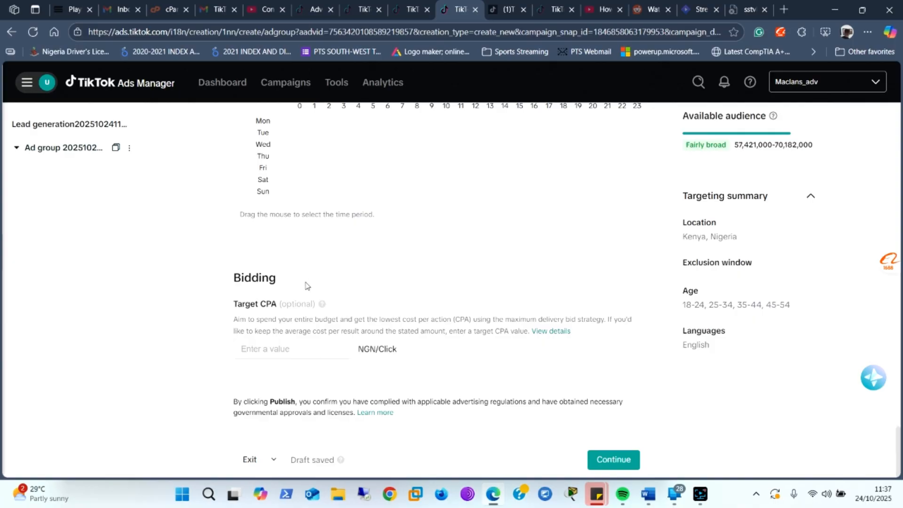
{"action": "mouse_move", "coordinate": [326, 306]}
{"action": "scroll", "coordinate": [293, 375], "scroll_direction": "up", "scroll_amount": 8}
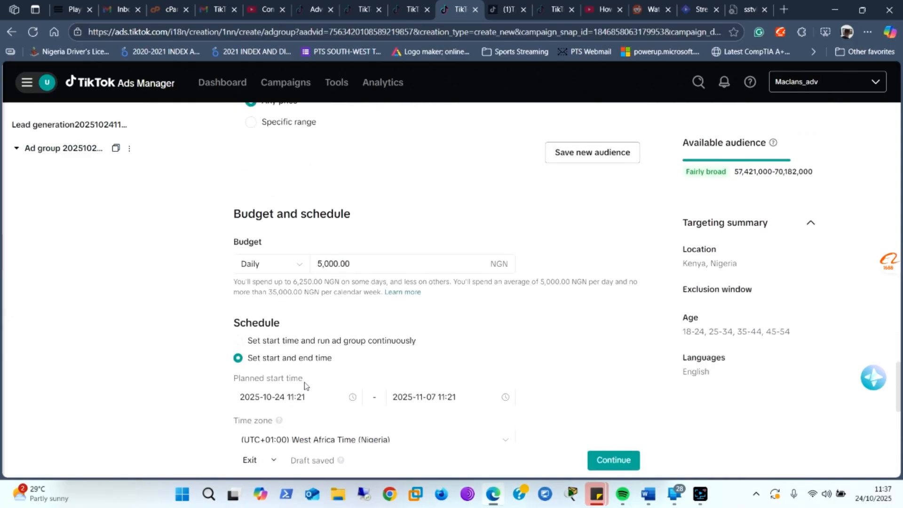
{"action": "scroll", "coordinate": [305, 387], "scroll_direction": "up", "scroll_amount": 3}
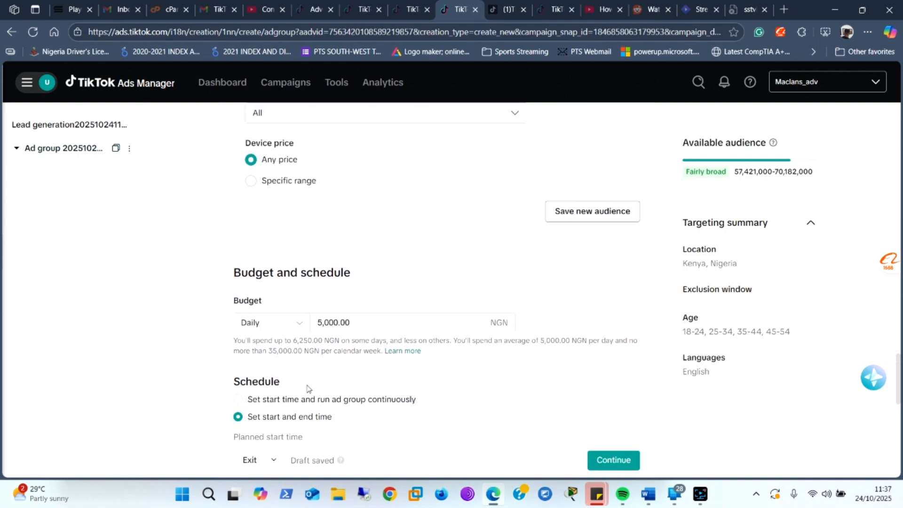
{"action": "scroll", "coordinate": [308, 389], "scroll_direction": "up", "scroll_amount": 1}
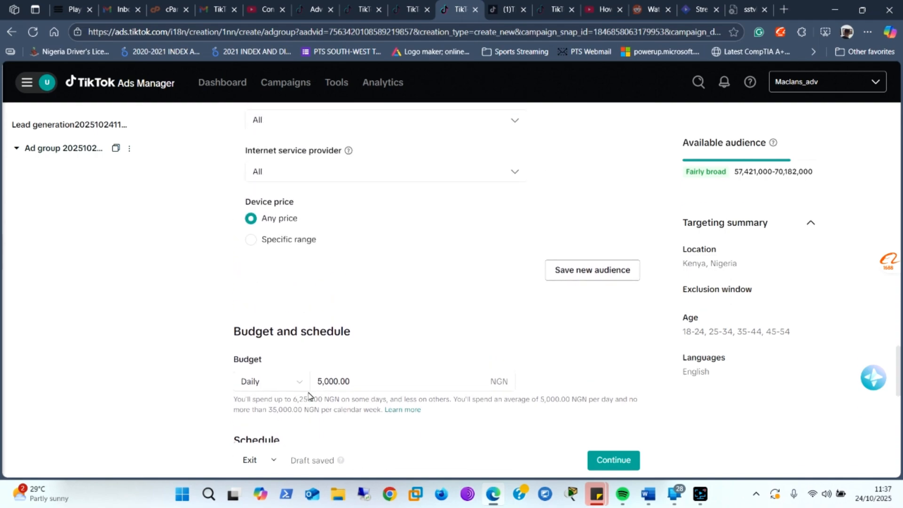
Accept the ad group's budget and schedule settings and continue to the ad setup
{"action": "scroll", "coordinate": [309, 395], "scroll_direction": "down", "scroll_amount": 3}
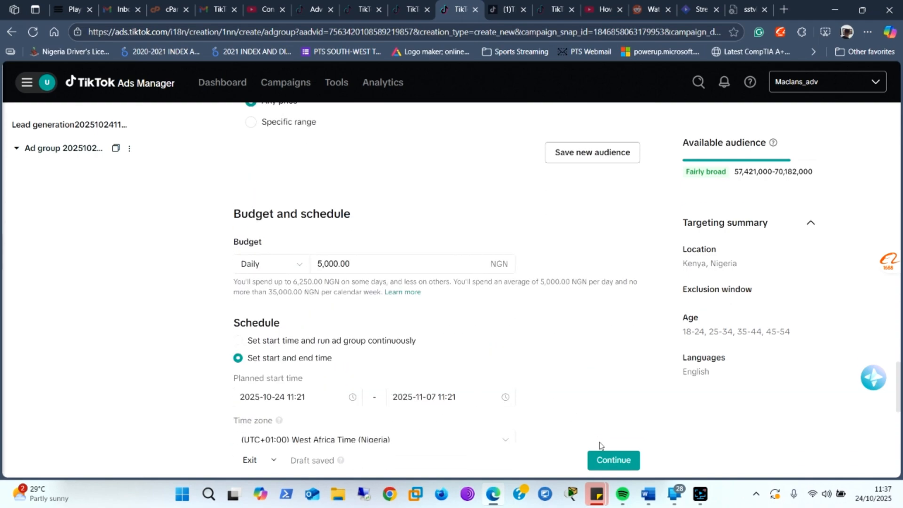
{"action": "left_click", "coordinate": [606, 460]}
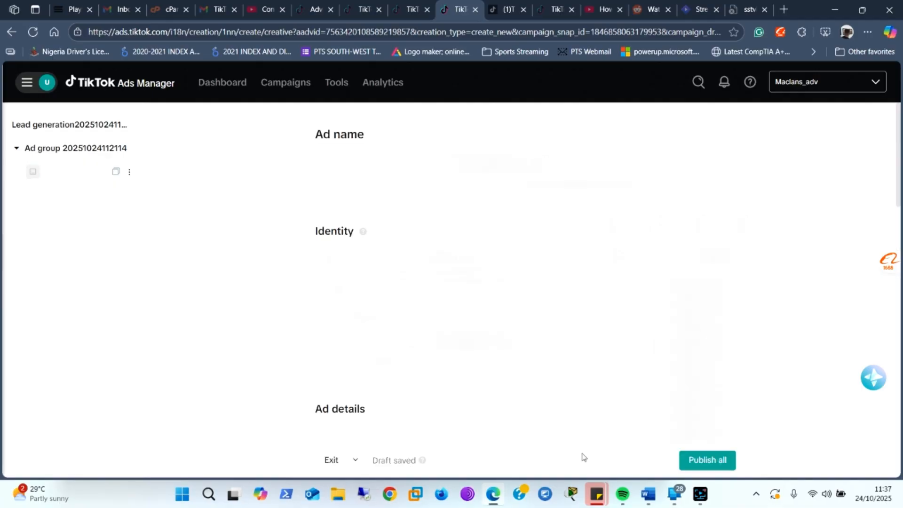
{"action": "mouse_move", "coordinate": [699, 499]}
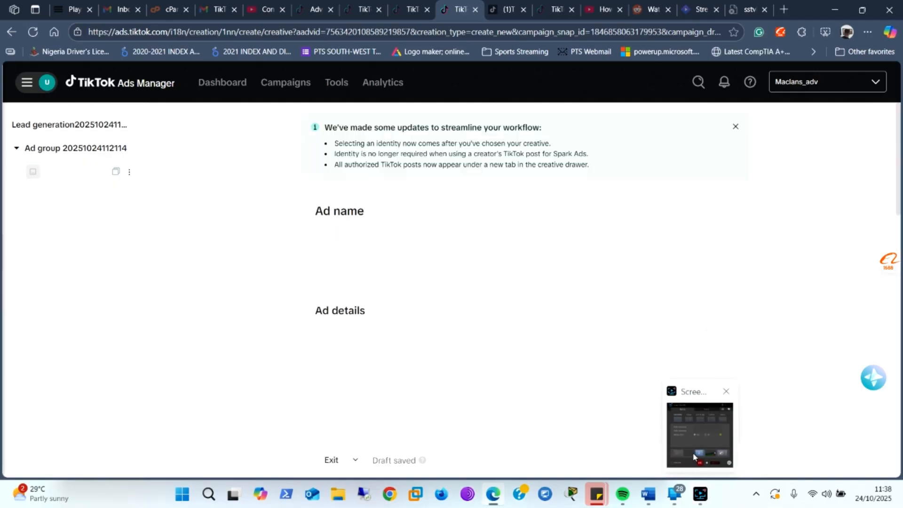
{"action": "left_click", "coordinate": [694, 429]}
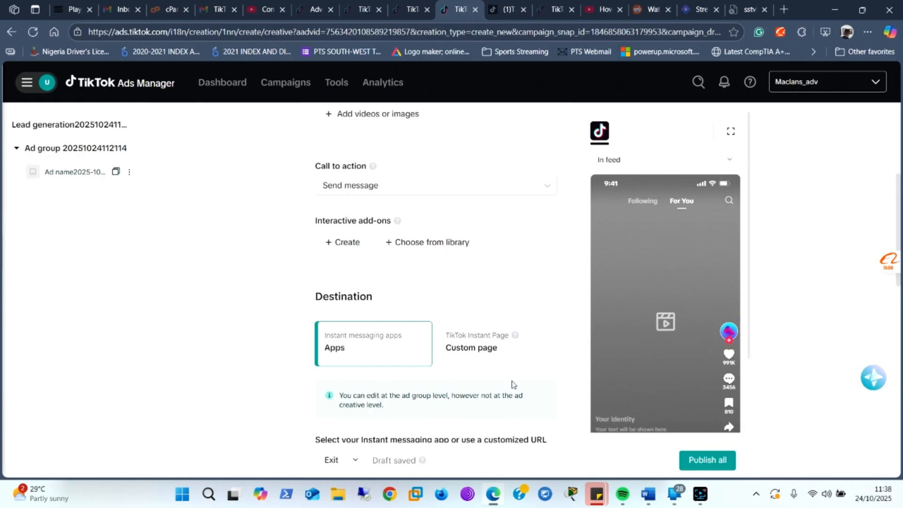
Keep the default ad name and open the selection of videos or images for the ad creative
{"action": "scroll", "coordinate": [462, 346], "scroll_direction": "up", "scroll_amount": 4}
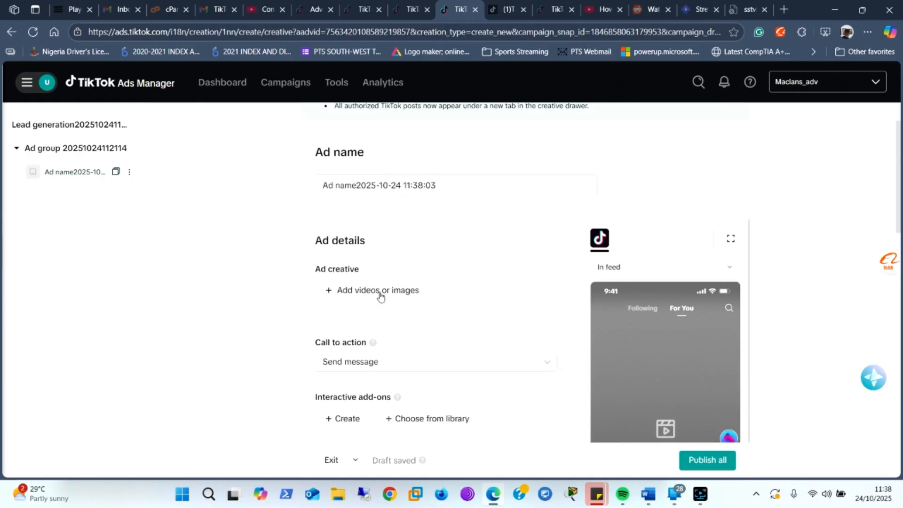
{"action": "left_click", "coordinate": [461, 187]}
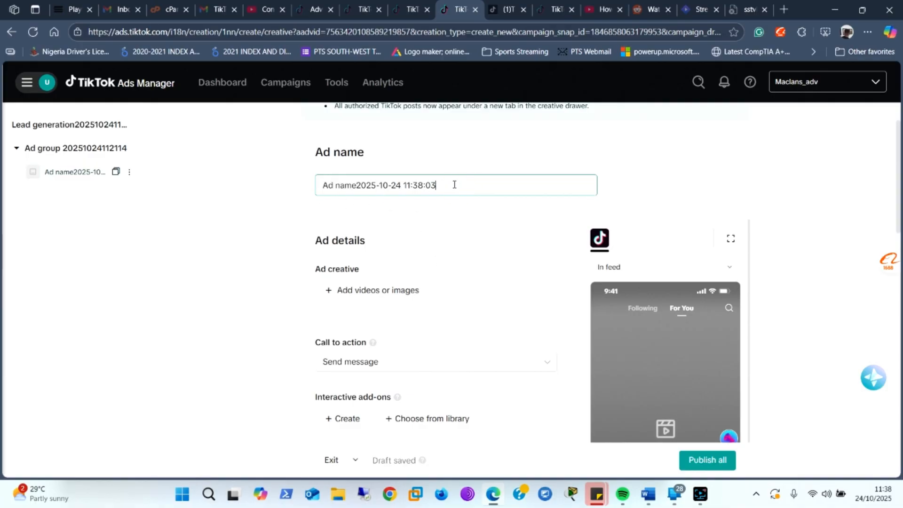
{"action": "scroll", "coordinate": [477, 277], "scroll_direction": "down", "scroll_amount": 1}
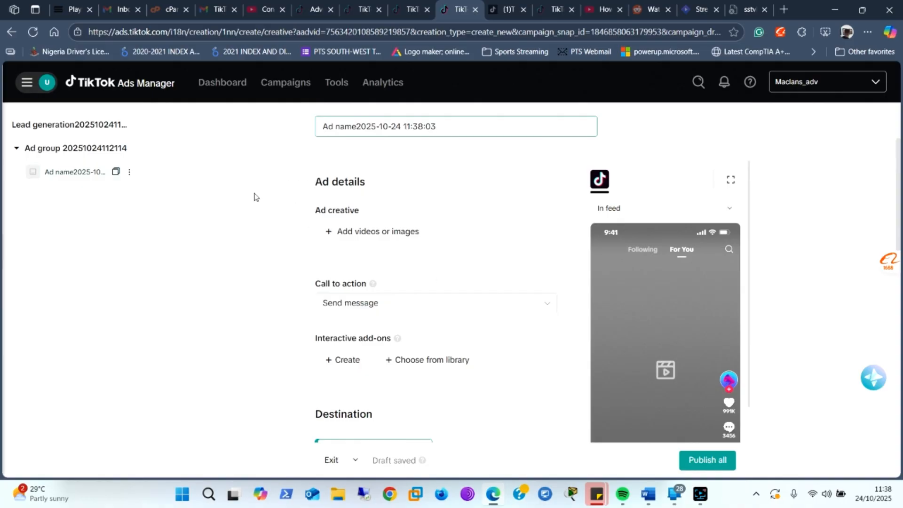
{"action": "scroll", "coordinate": [254, 207], "scroll_direction": "down", "scroll_amount": 1}
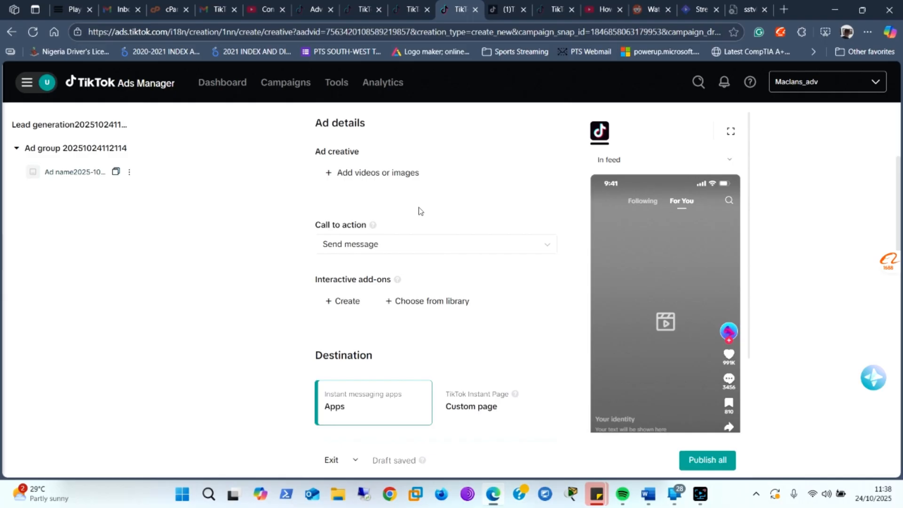
{"action": "left_click", "coordinate": [374, 178]}
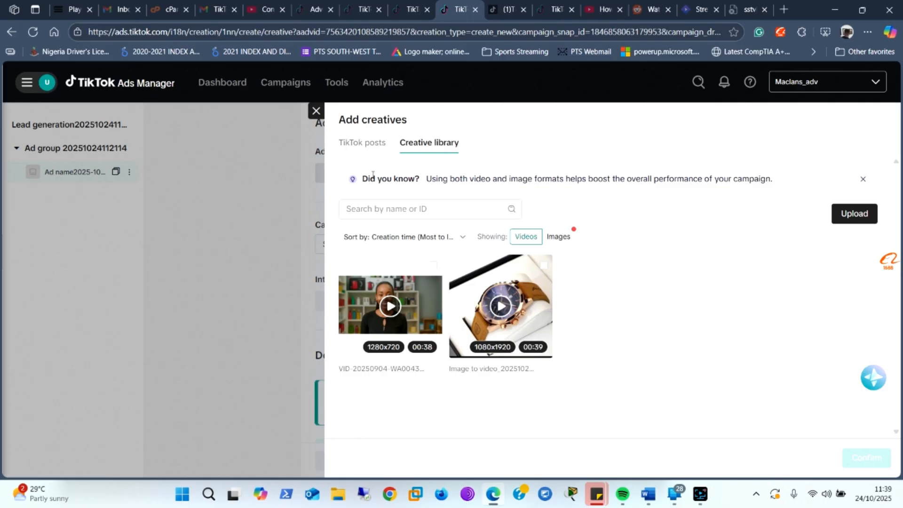
{"action": "left_click", "coordinate": [514, 279]}
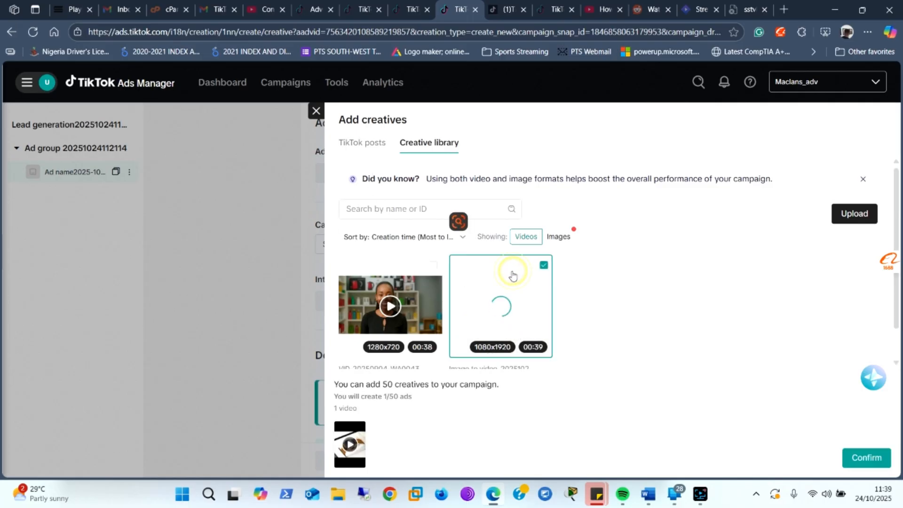
{"action": "left_click", "coordinate": [504, 272]}
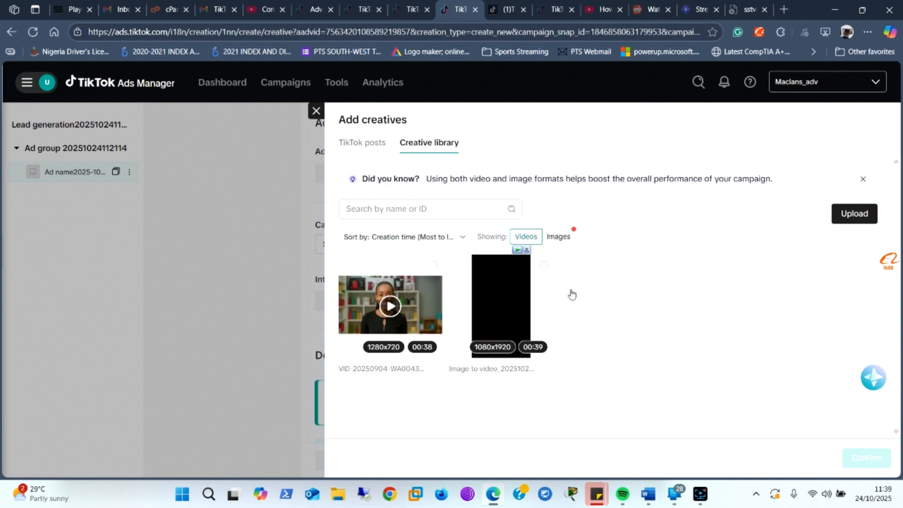
{"action": "left_click", "coordinate": [856, 217]}
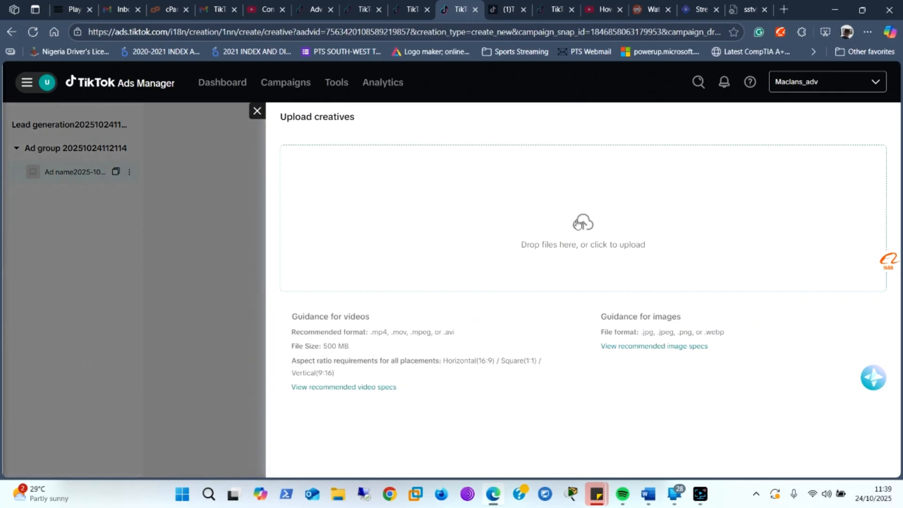
{"action": "left_click", "coordinate": [584, 224]}
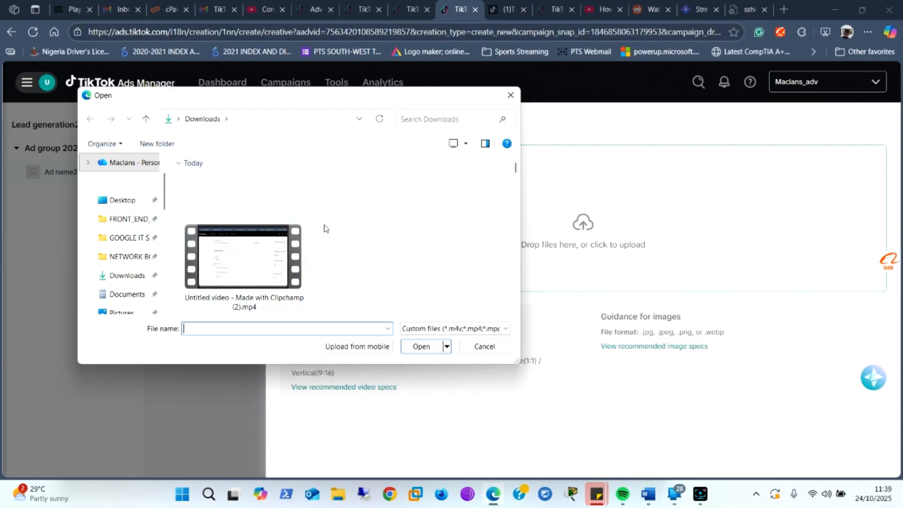
{"action": "left_click", "coordinate": [509, 96]}
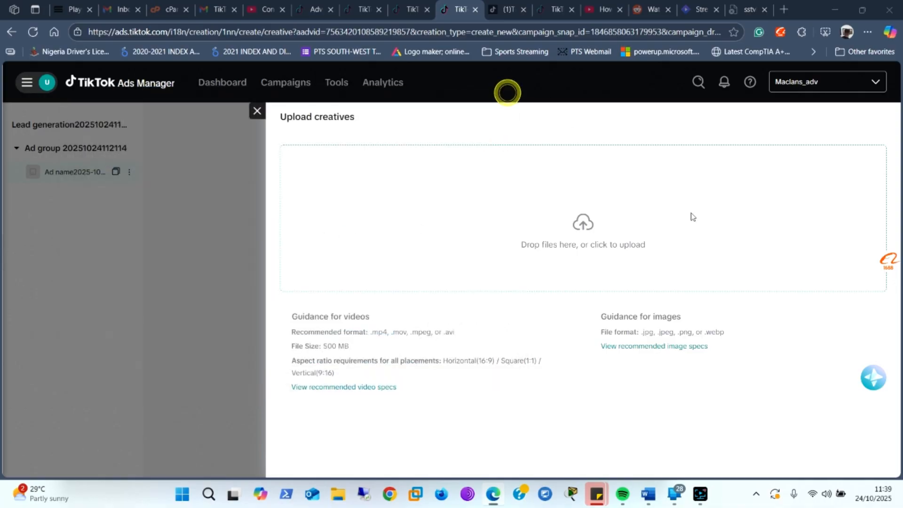
{"action": "left_click", "coordinate": [257, 112]}
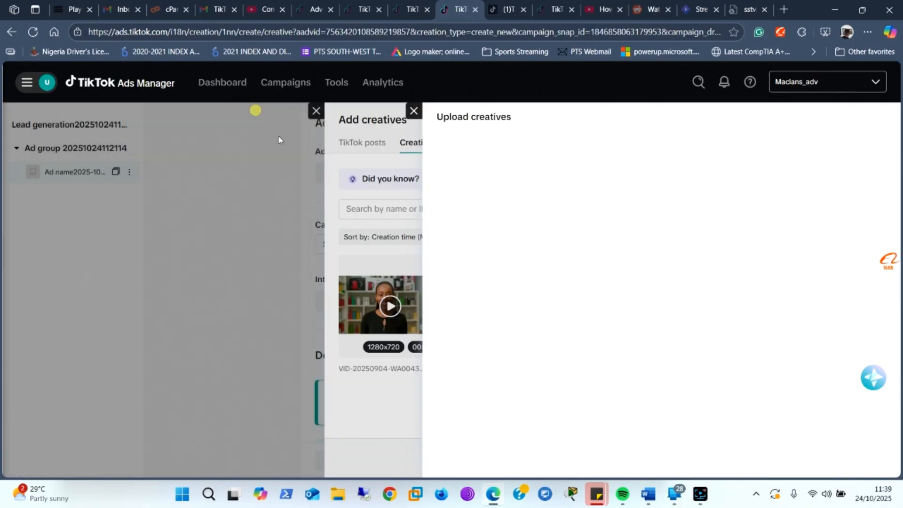
Add the 39-second 1080x1920 watch video from the creative library to the ad
{"action": "left_click", "coordinate": [497, 269]}
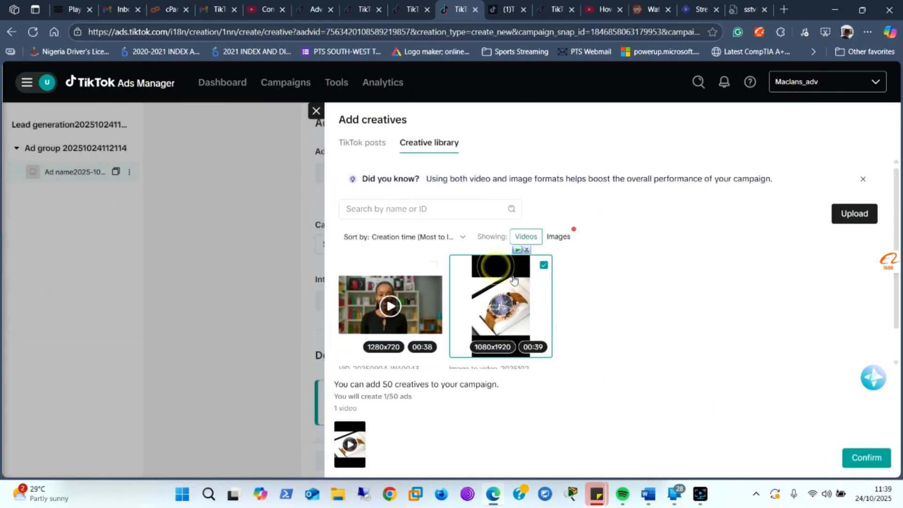
{"action": "left_click", "coordinate": [869, 458]}
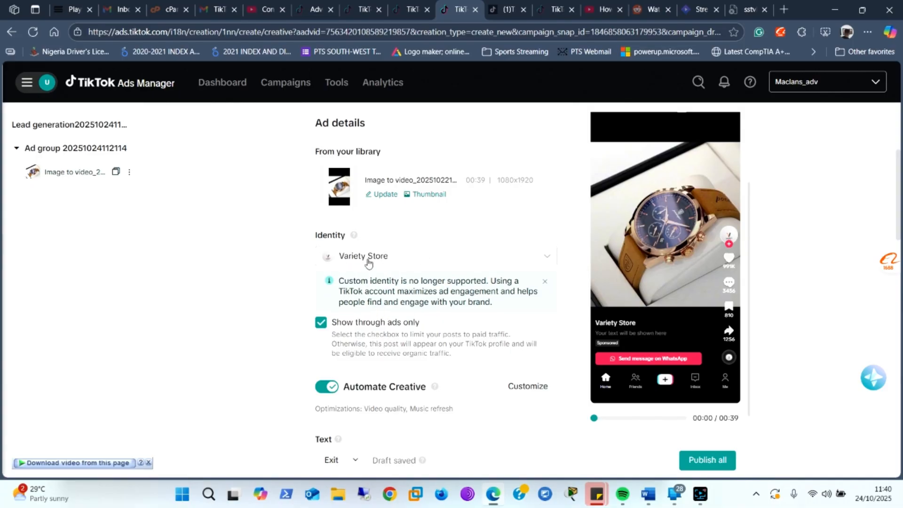
Check the available ad identities, try KETTSTORE.NG, and set the identity back to Variety Store
{"action": "left_click", "coordinate": [413, 258]}
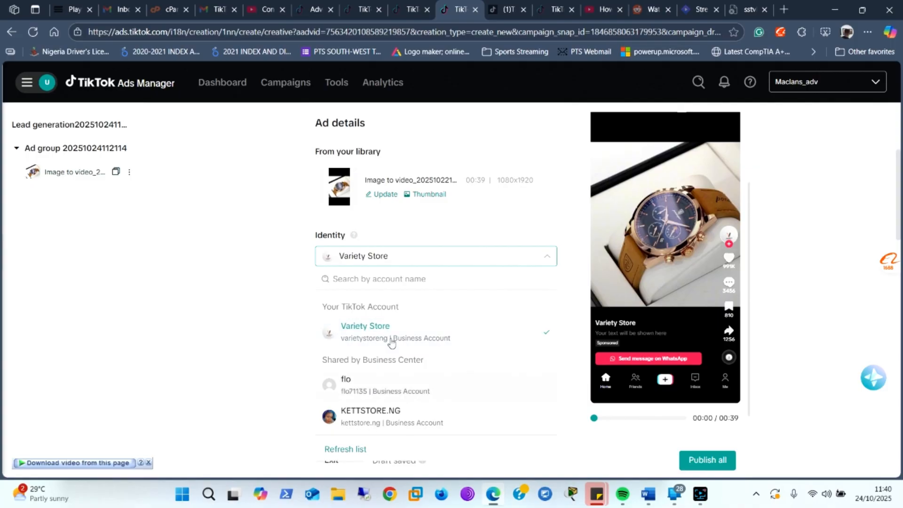
{"action": "left_click", "coordinate": [445, 258]}
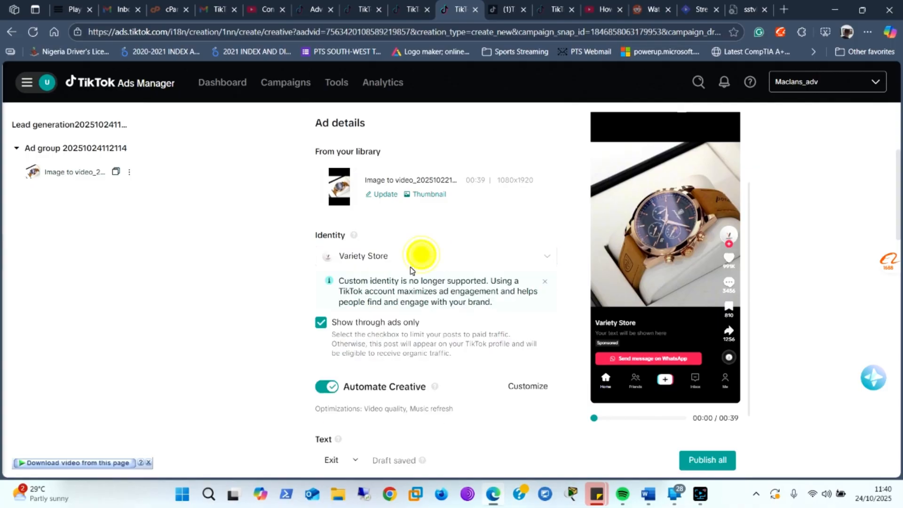
{"action": "left_click", "coordinate": [422, 258]}
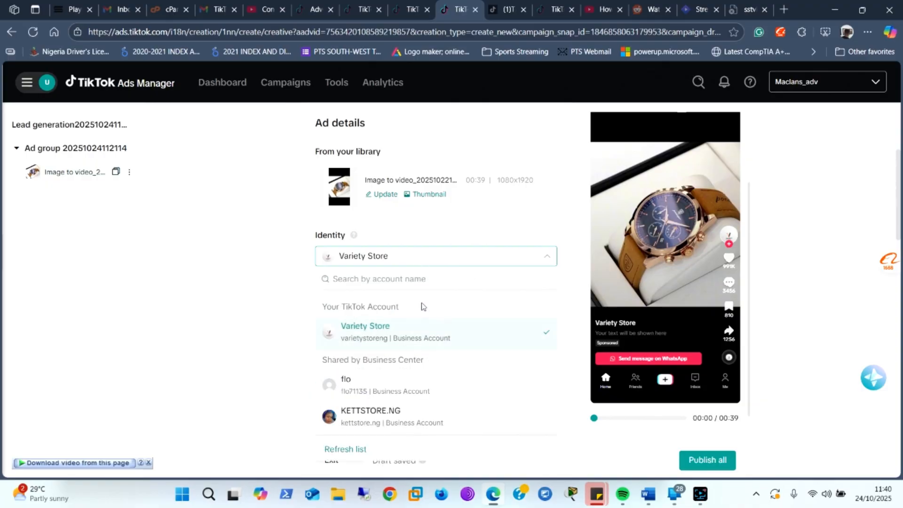
{"action": "left_click", "coordinate": [425, 258]}
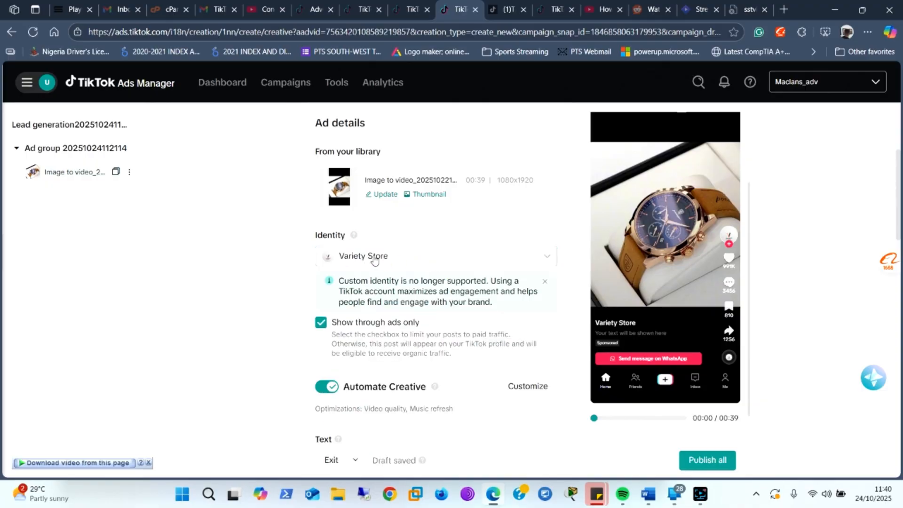
{"action": "left_click", "coordinate": [424, 260]}
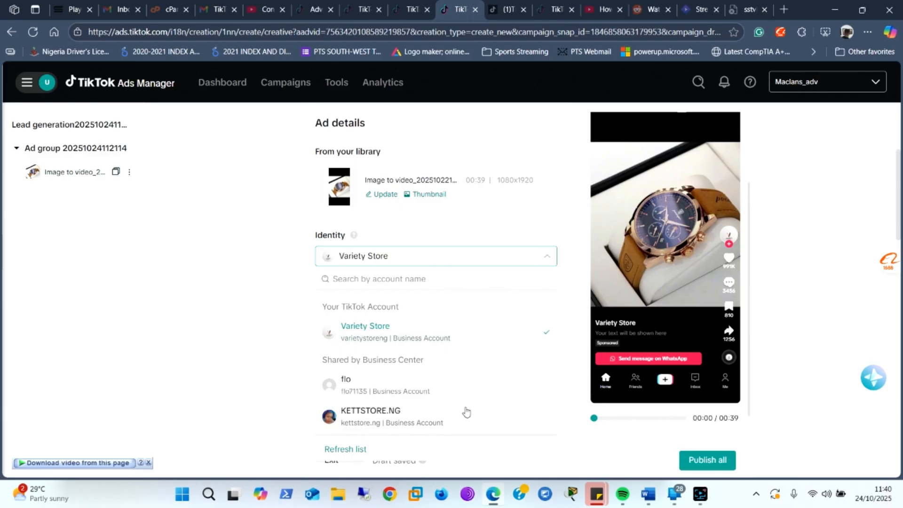
{"action": "left_click", "coordinate": [346, 418]}
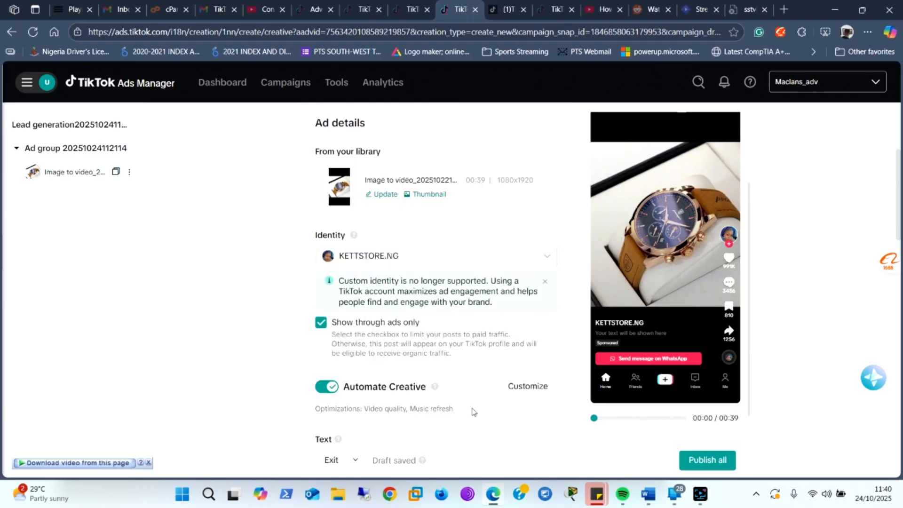
{"action": "left_click", "coordinate": [417, 257]}
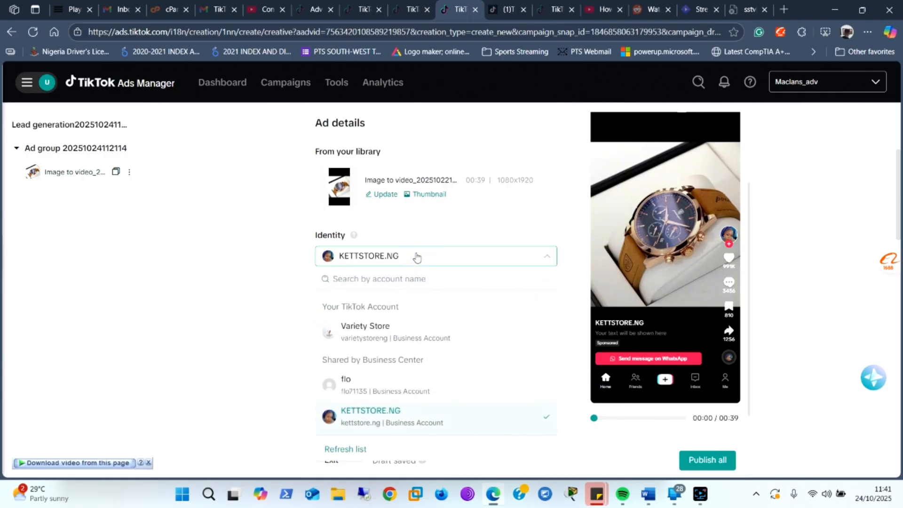
{"action": "left_click", "coordinate": [366, 331]}
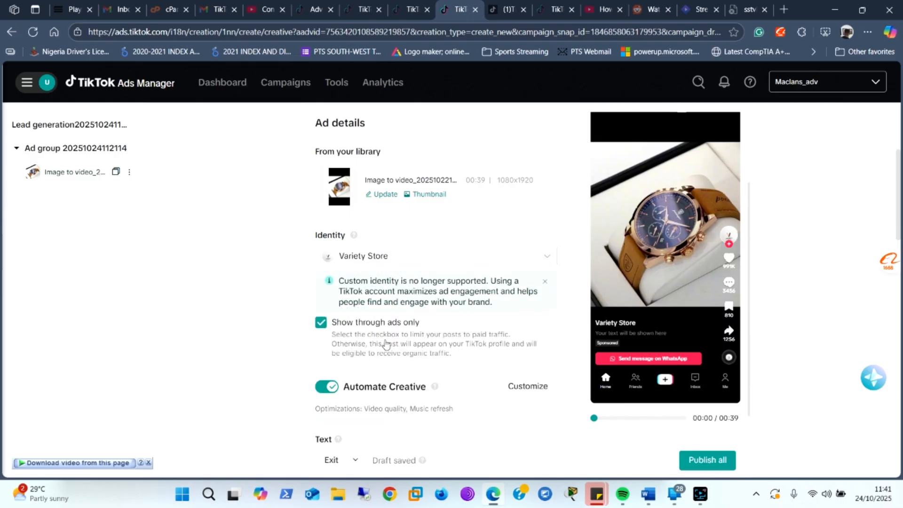
Read the explanation of the Automate Creative option and review the ad text and call-to-action settings
{"action": "scroll", "coordinate": [424, 334], "scroll_direction": "down", "scroll_amount": 1}
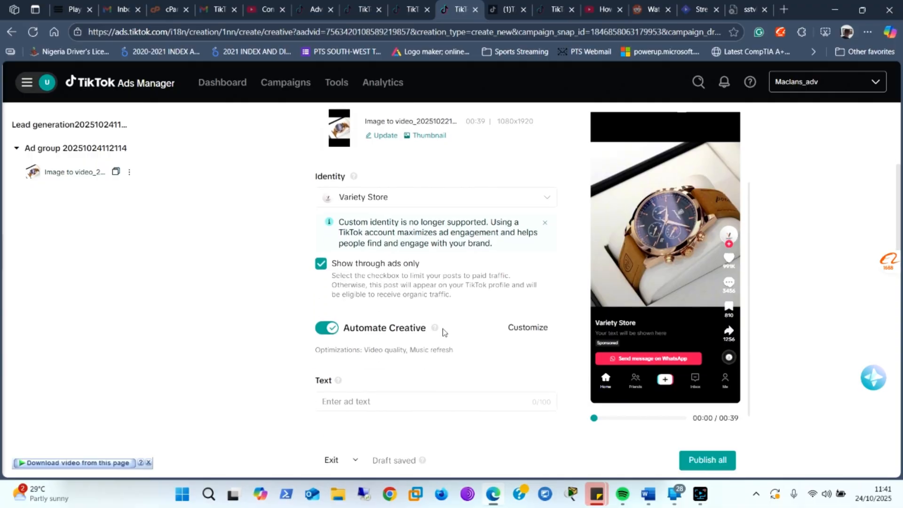
{"action": "mouse_move", "coordinate": [436, 328]}
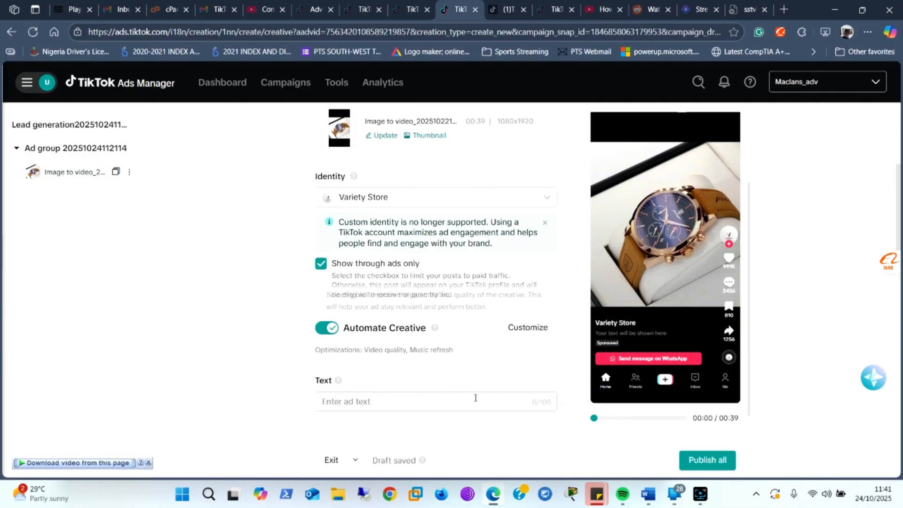
{"action": "scroll", "coordinate": [473, 362], "scroll_direction": "down", "scroll_amount": 1}
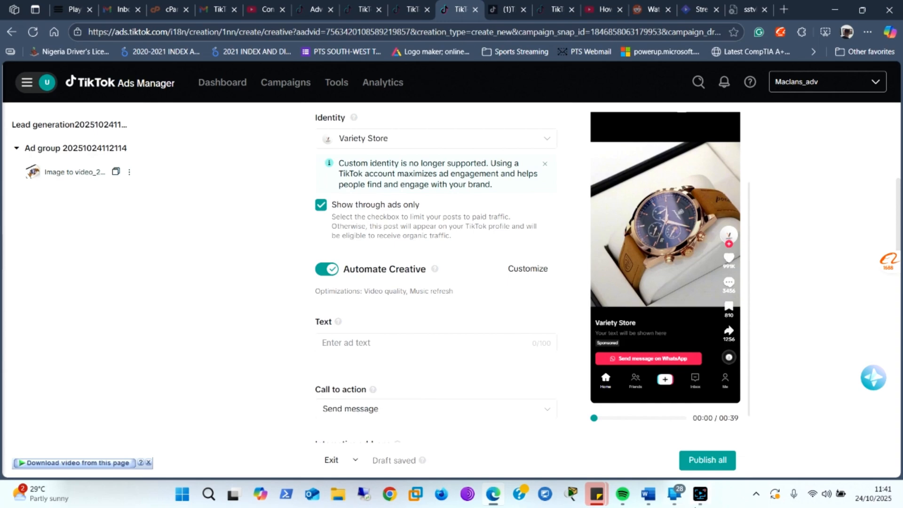
{"action": "left_click", "coordinate": [701, 494]}
{"action": "left_click", "coordinate": [737, 332]}
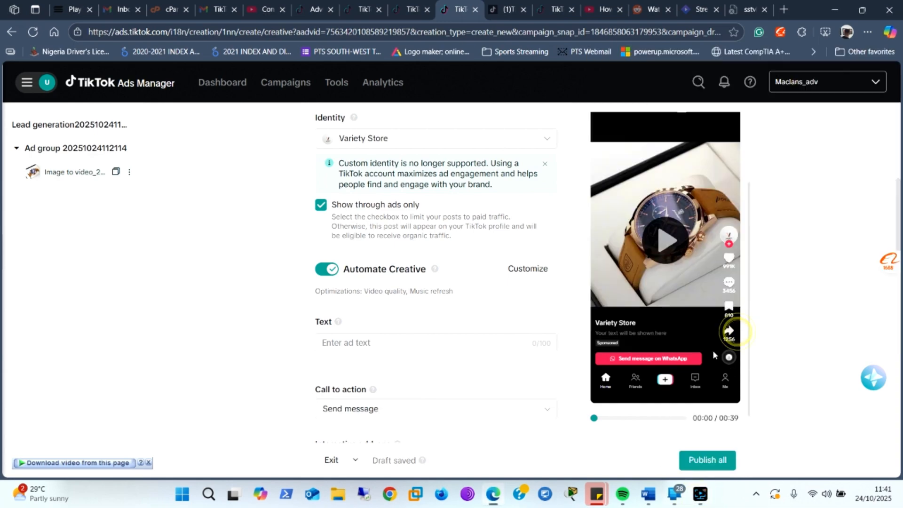
{"action": "left_click", "coordinate": [248, 265]}
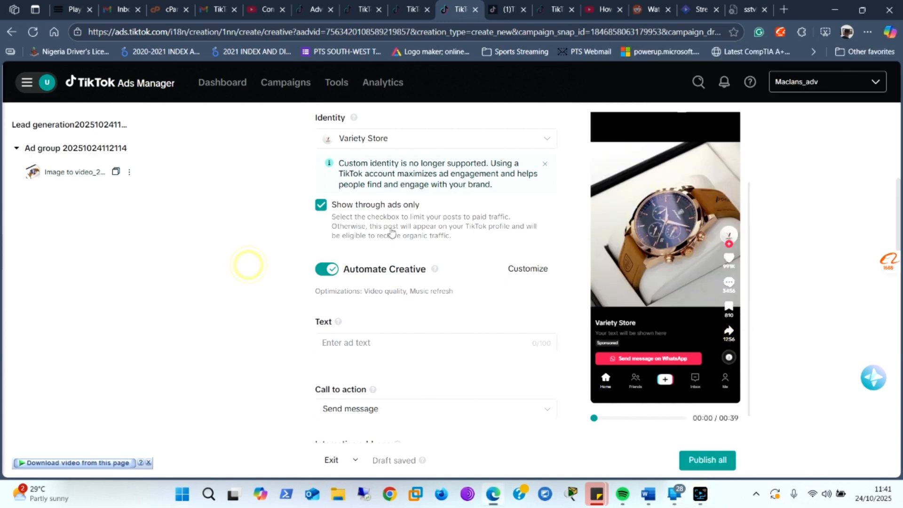
{"action": "left_click", "coordinate": [329, 212]}
{"action": "left_click", "coordinate": [338, 211]}
{"action": "left_click", "coordinate": [335, 243]}
Enter the ad text "Luxury, function and quality all in one place"
{"action": "scroll", "coordinate": [437, 321], "scroll_direction": "down", "scroll_amount": 2}
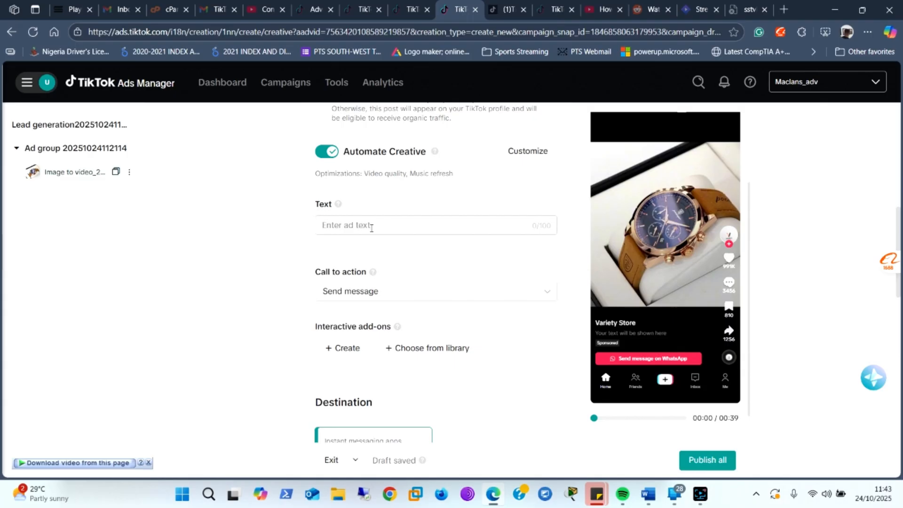
{"action": "type", "text": "Lu"}
{"action": "type", "text": "xury"}
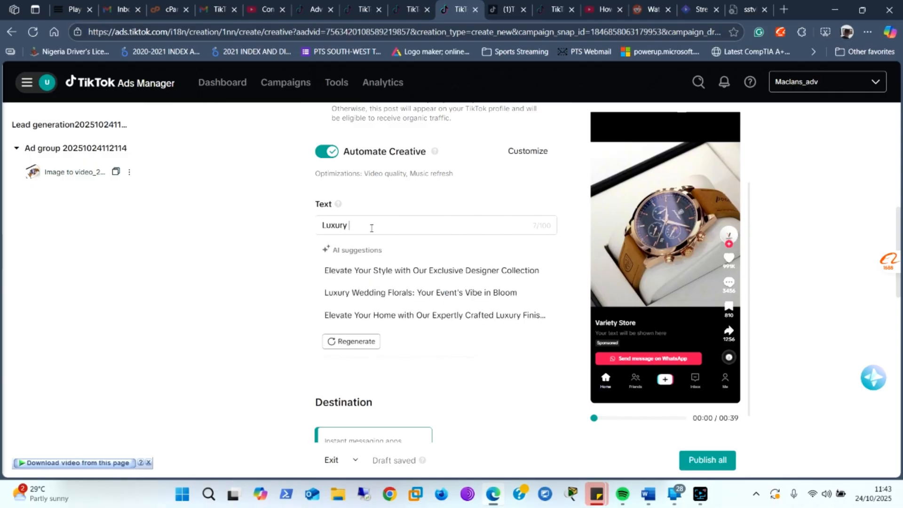
{"action": "type", "text": " and"}
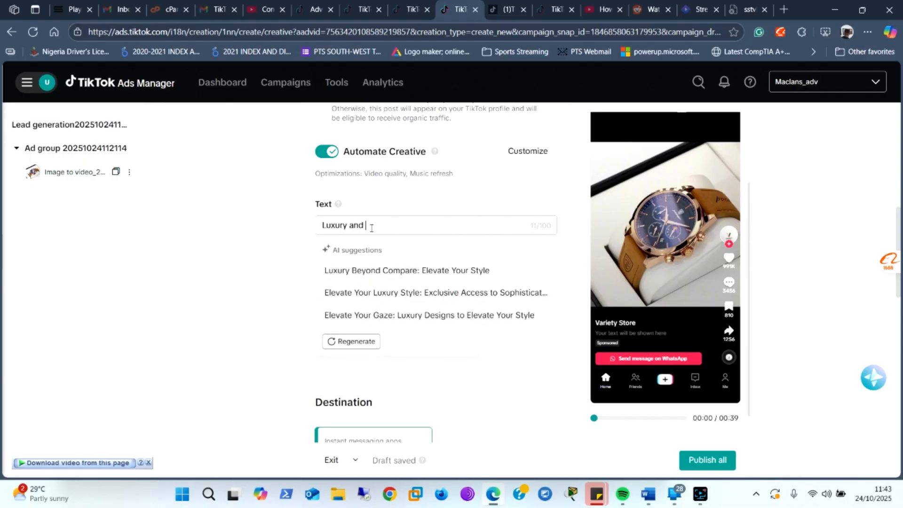
{"action": "key", "text": "BackSpace"}
{"action": "key", "text": "BackSpace"}
{"action": "key", "text": "BackSpace"}
{"action": "key", "text": "BackSpace"}
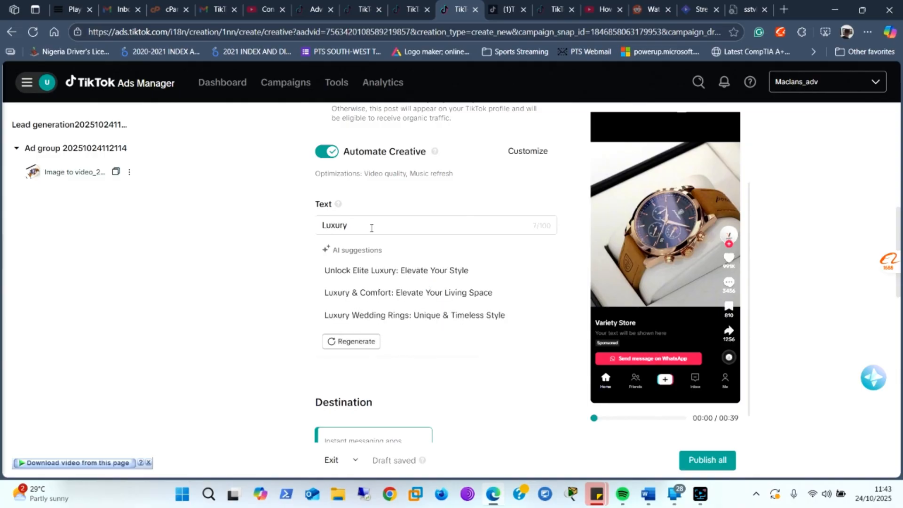
{"action": "key", "text": "BackSpace"}
{"action": "type", "text": ", function an"}
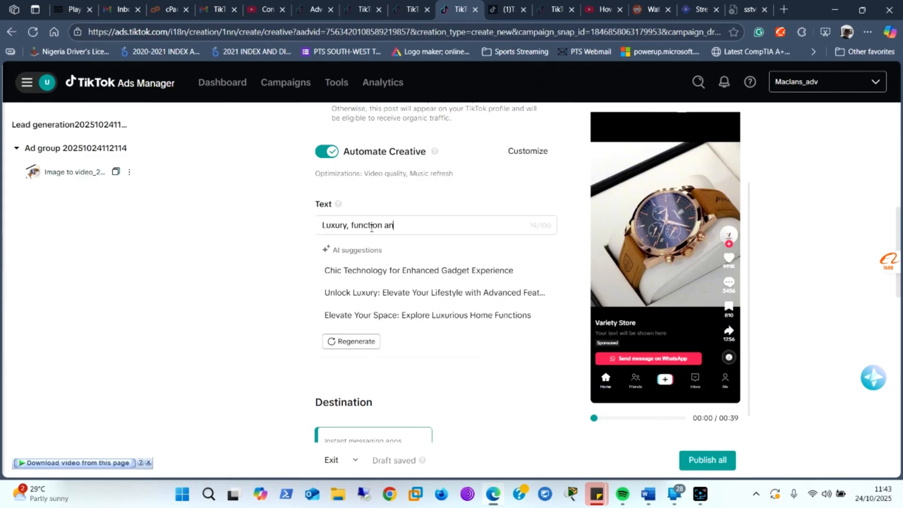
{"action": "type", "text": "d quality all in one place"}
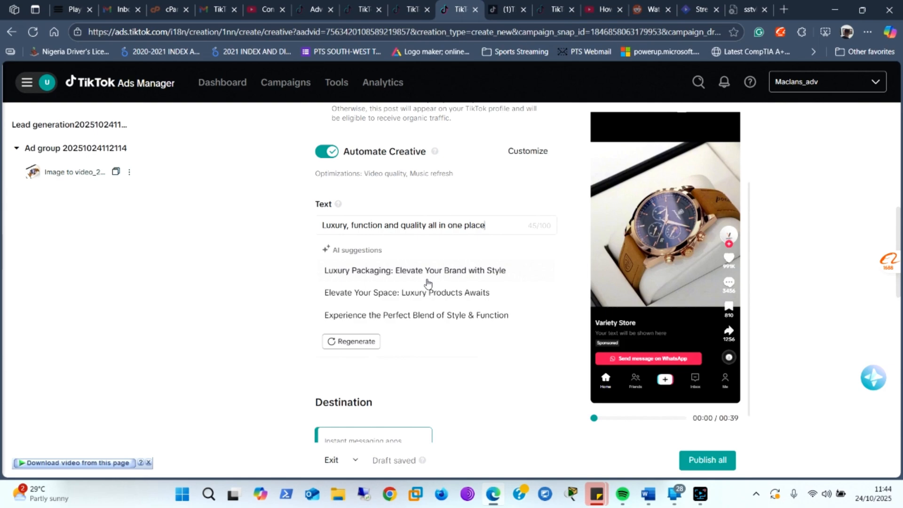
{"action": "left_click", "coordinate": [491, 224]}
Review the ad's WhatsApp destination, authorization, tracking and third-party URL settings, along with its creative and identity details
{"action": "scroll", "coordinate": [468, 292], "scroll_direction": "down", "scroll_amount": 3}
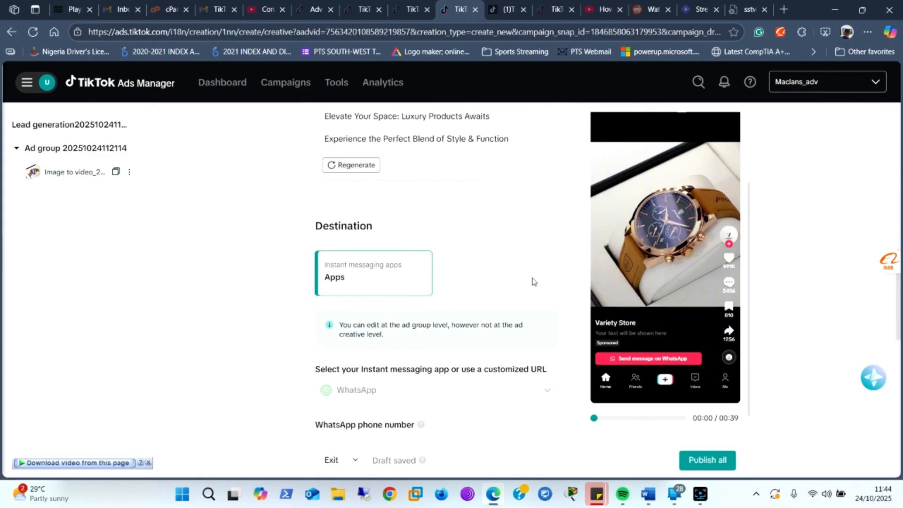
{"action": "scroll", "coordinate": [534, 281], "scroll_direction": "down", "scroll_amount": 1}
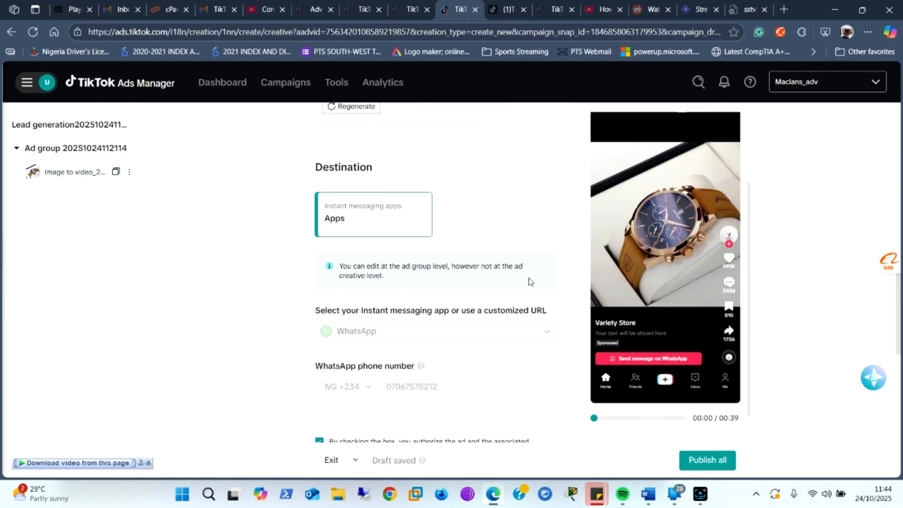
{"action": "scroll", "coordinate": [529, 281], "scroll_direction": "down", "scroll_amount": 1}
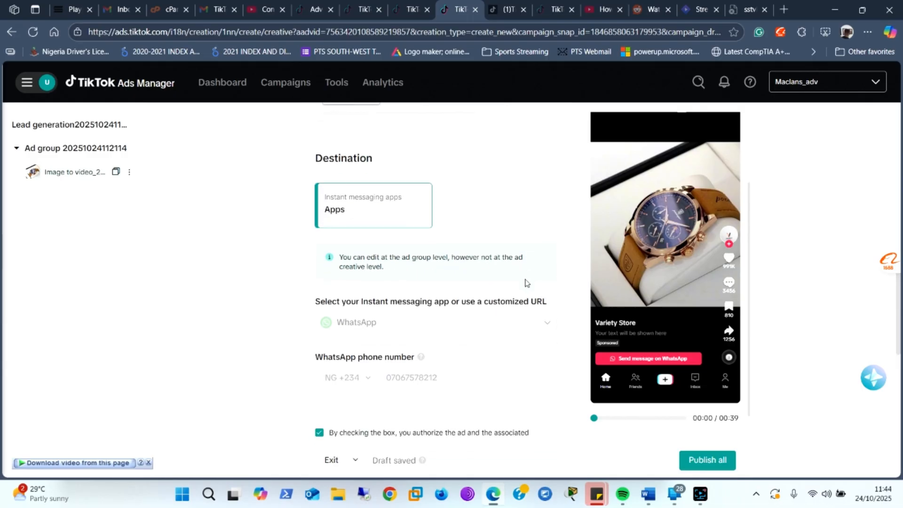
{"action": "scroll", "coordinate": [435, 252], "scroll_direction": "down", "scroll_amount": 2}
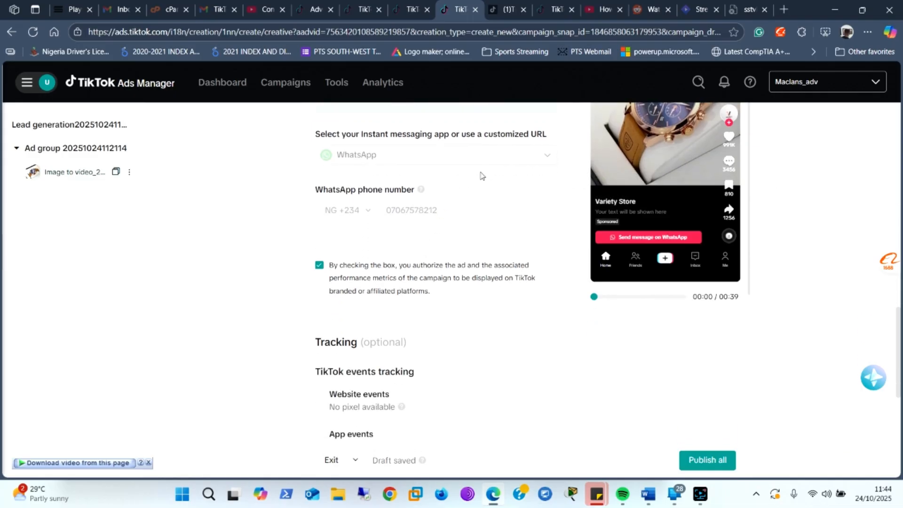
{"action": "scroll", "coordinate": [485, 202], "scroll_direction": "down", "scroll_amount": 5}
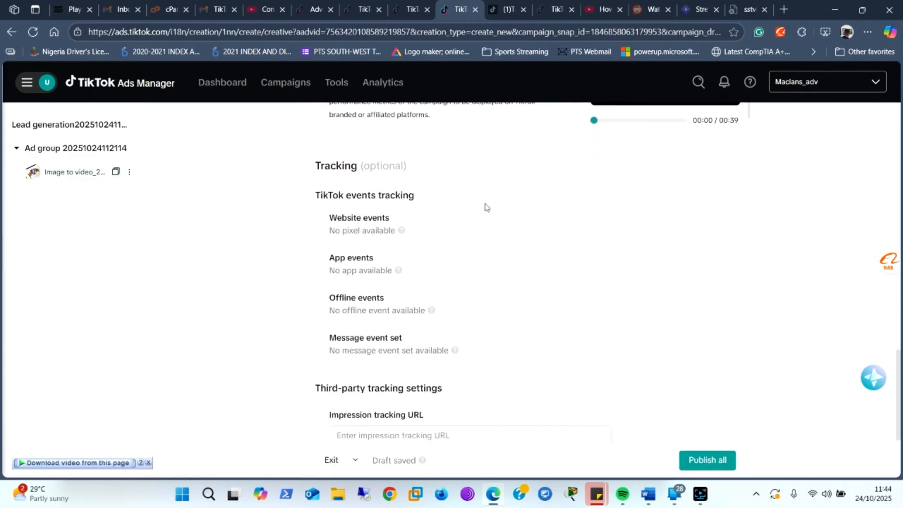
{"action": "scroll", "coordinate": [487, 207], "scroll_direction": "down", "scroll_amount": 1}
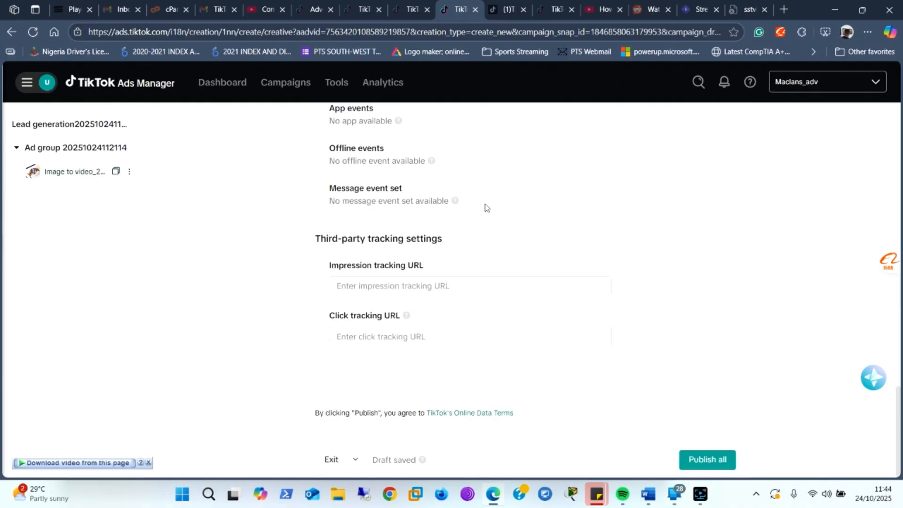
{"action": "scroll", "coordinate": [487, 207], "scroll_direction": "up", "scroll_amount": 6}
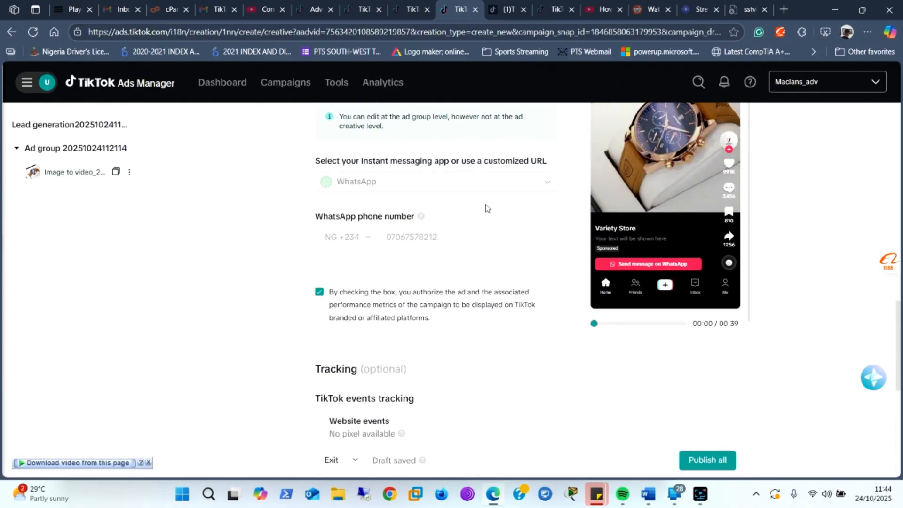
{"action": "scroll", "coordinate": [486, 207], "scroll_direction": "up", "scroll_amount": 2}
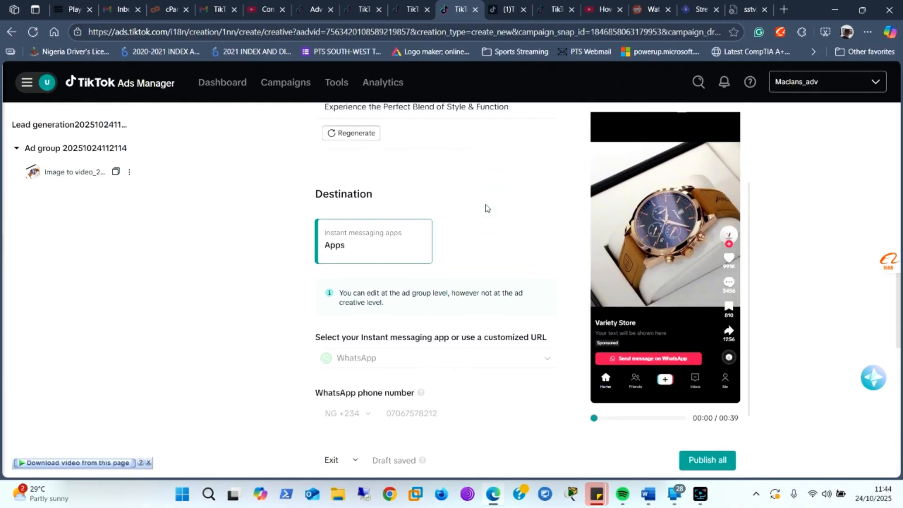
{"action": "scroll", "coordinate": [487, 208], "scroll_direction": "up", "scroll_amount": 1}
{"action": "scroll", "coordinate": [487, 208], "scroll_direction": "up", "scroll_amount": 3}
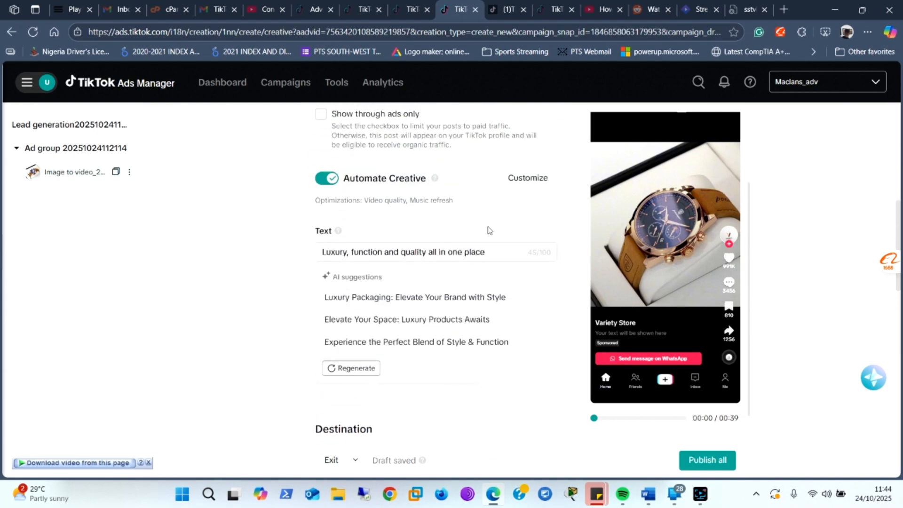
{"action": "scroll", "coordinate": [487, 226], "scroll_direction": "up", "scroll_amount": 4}
{"action": "scroll", "coordinate": [489, 231], "scroll_direction": "down", "scroll_amount": 2}
{"action": "scroll", "coordinate": [489, 231], "scroll_direction": "down", "scroll_amount": 2}
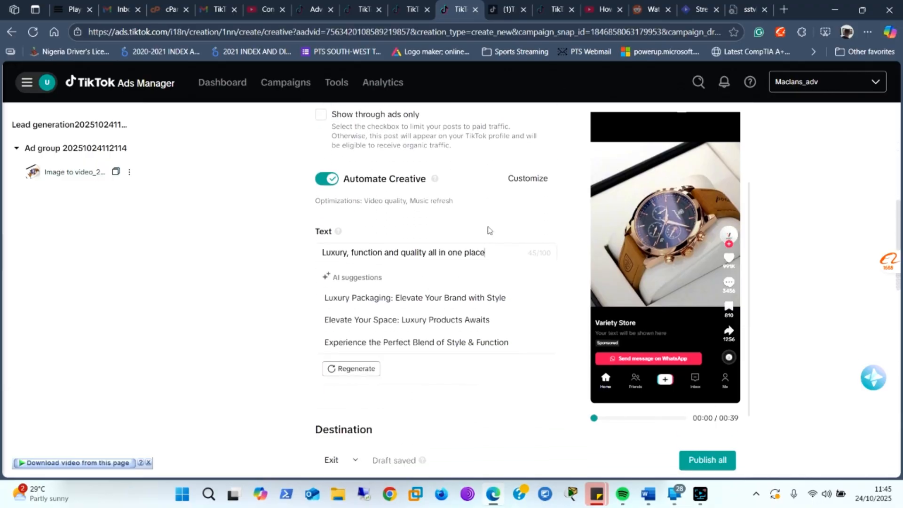
{"action": "scroll", "coordinate": [485, 228], "scroll_direction": "down", "scroll_amount": 2}
{"action": "scroll", "coordinate": [485, 230], "scroll_direction": "down", "scroll_amount": 5}
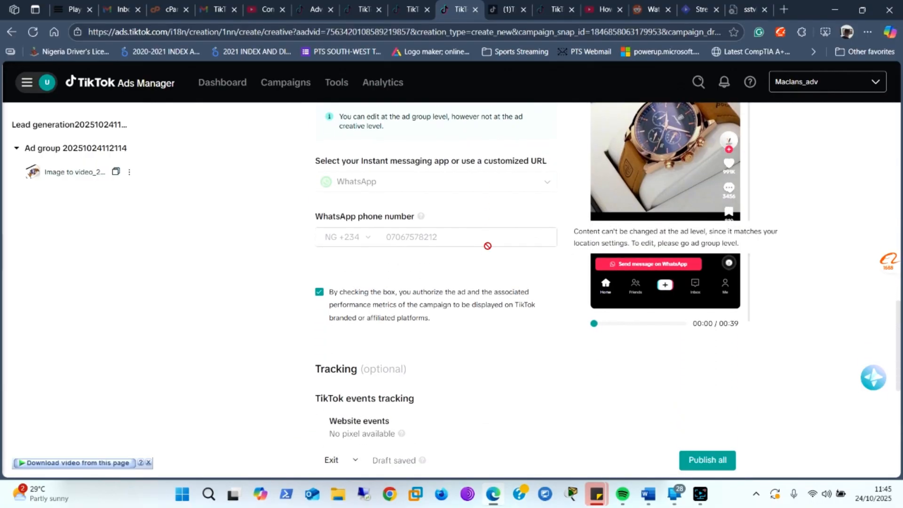
{"action": "scroll", "coordinate": [487, 250], "scroll_direction": "down", "scroll_amount": 3}
{"action": "scroll", "coordinate": [489, 251], "scroll_direction": "up", "scroll_amount": 6}
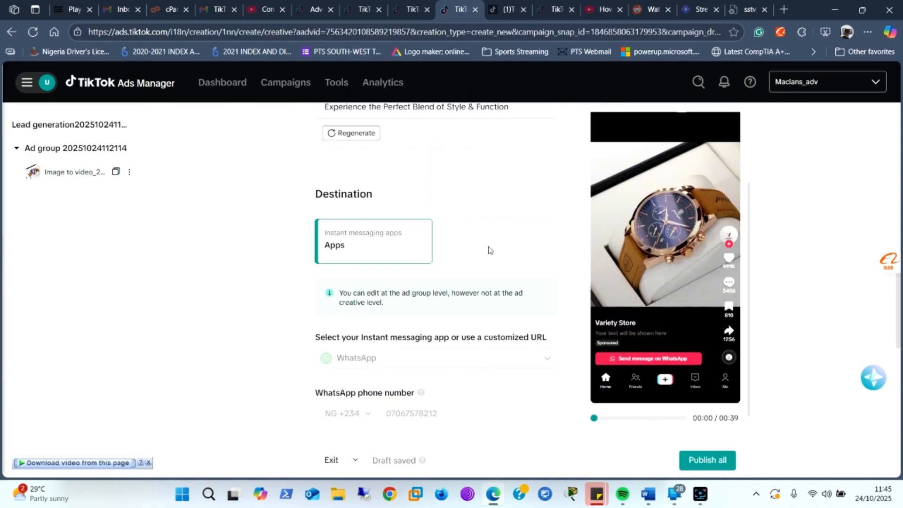
{"action": "scroll", "coordinate": [489, 251], "scroll_direction": "up", "scroll_amount": 5}
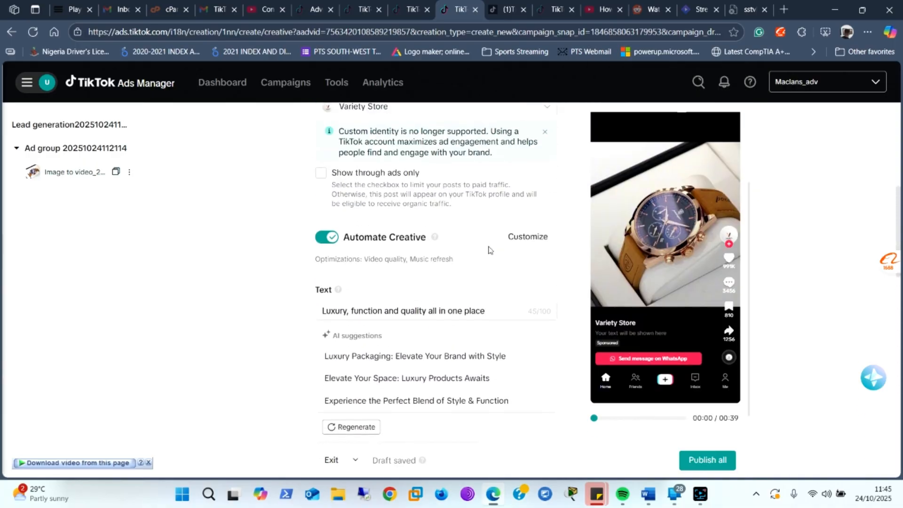
{"action": "scroll", "coordinate": [489, 250], "scroll_direction": "up", "scroll_amount": 4}
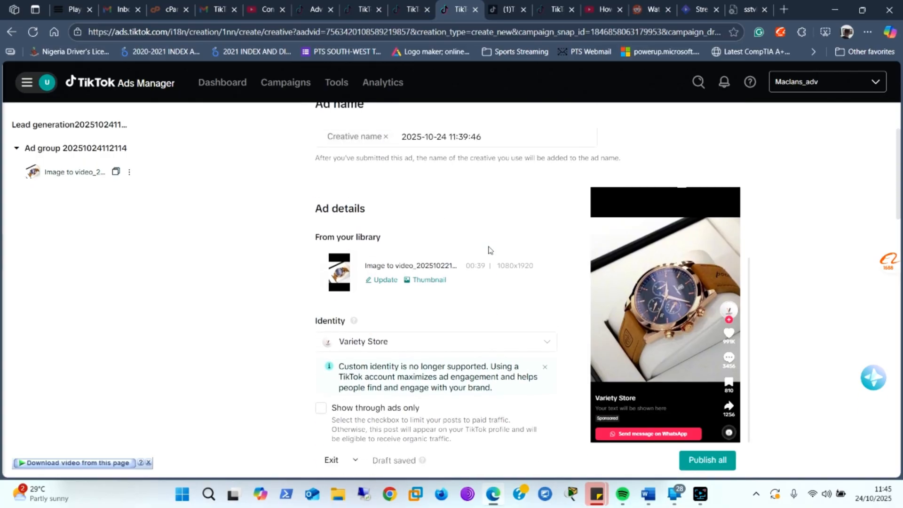
{"action": "scroll", "coordinate": [489, 251], "scroll_direction": "up", "scroll_amount": 2}
Replace the ad text with the AI suggestion "Luxury Packaging: Elevate Your Brand with Style"
{"action": "scroll", "coordinate": [490, 251], "scroll_direction": "down", "scroll_amount": 5}
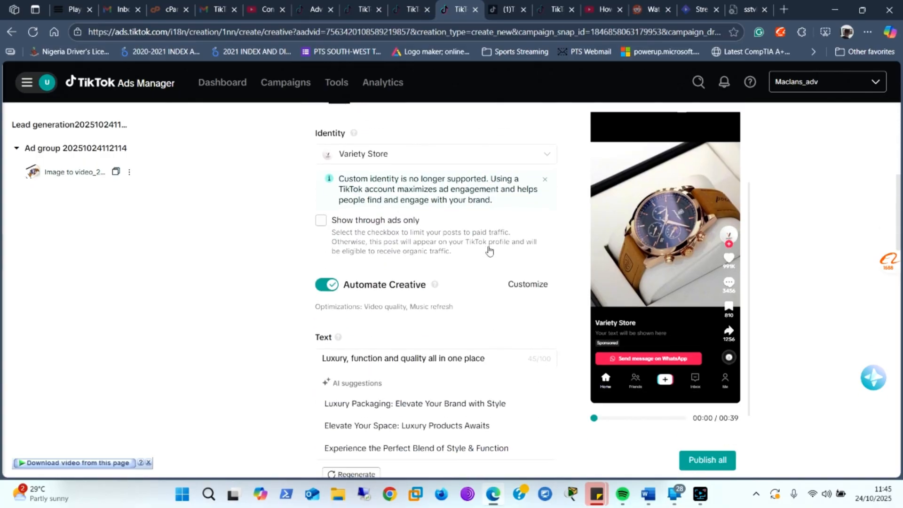
{"action": "scroll", "coordinate": [489, 251], "scroll_direction": "down", "scroll_amount": 2}
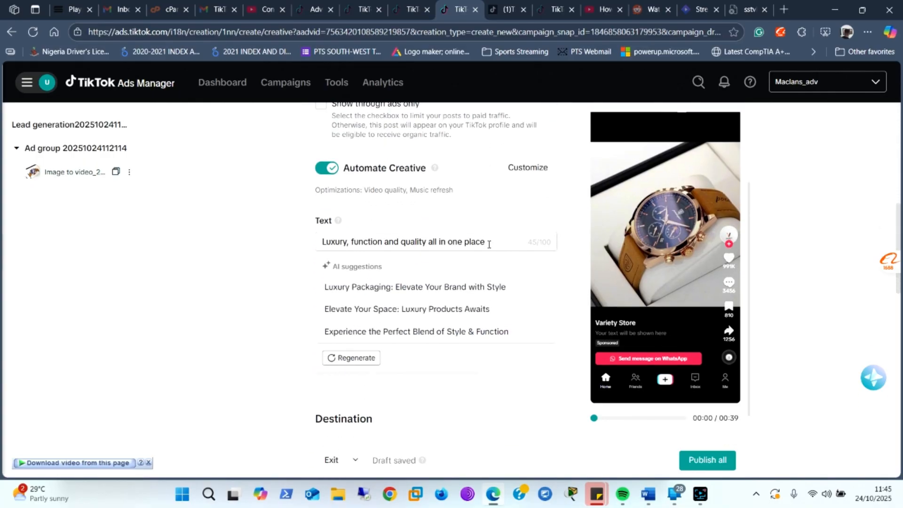
{"action": "left_click", "coordinate": [413, 289]}
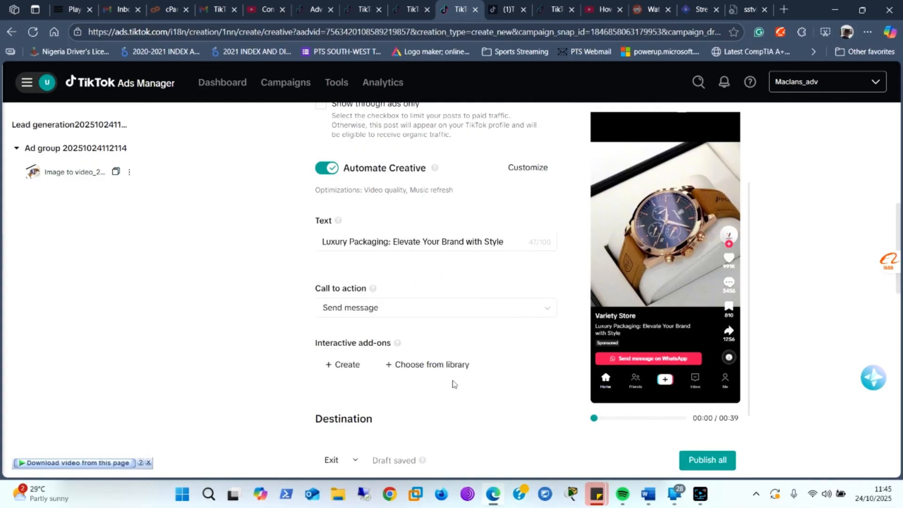
Set the ad's call to action to Shop now
{"action": "left_click", "coordinate": [355, 311]}
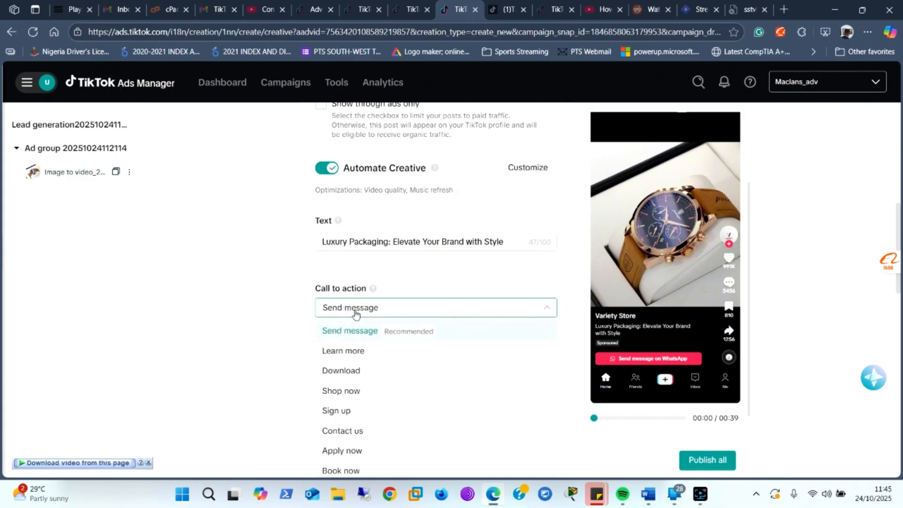
{"action": "scroll", "coordinate": [371, 391], "scroll_direction": "down", "scroll_amount": 1}
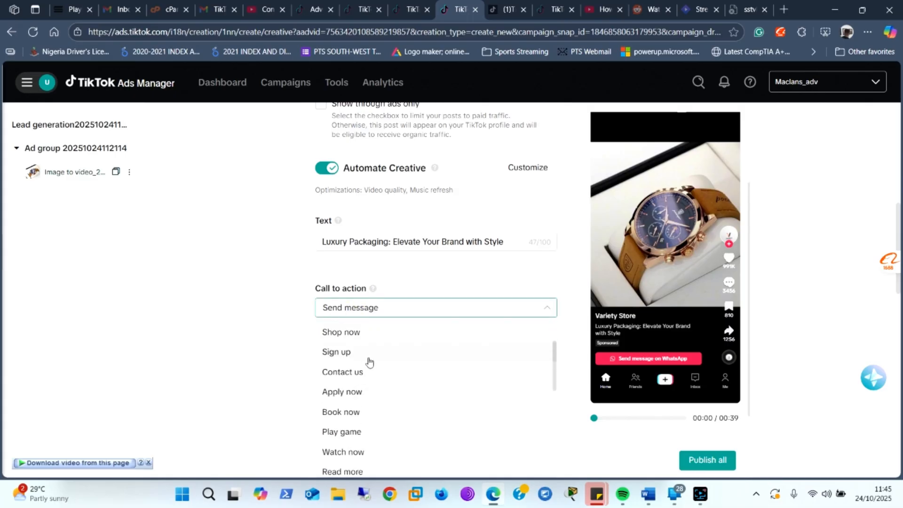
{"action": "left_click", "coordinate": [364, 335]}
{"action": "left_click", "coordinate": [362, 337]}
Look through the other call-to-action options and choose Order now for the ad
{"action": "left_click", "coordinate": [373, 308]}
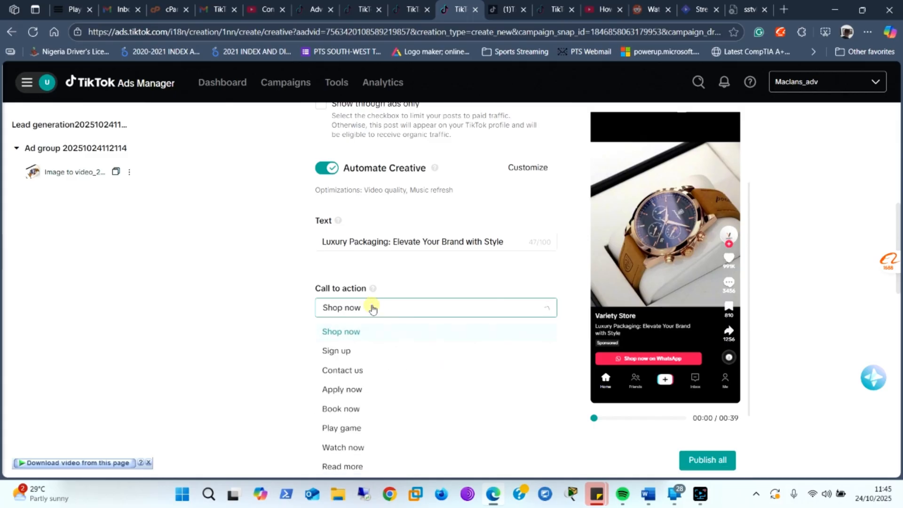
{"action": "scroll", "coordinate": [423, 391], "scroll_direction": "down", "scroll_amount": 2}
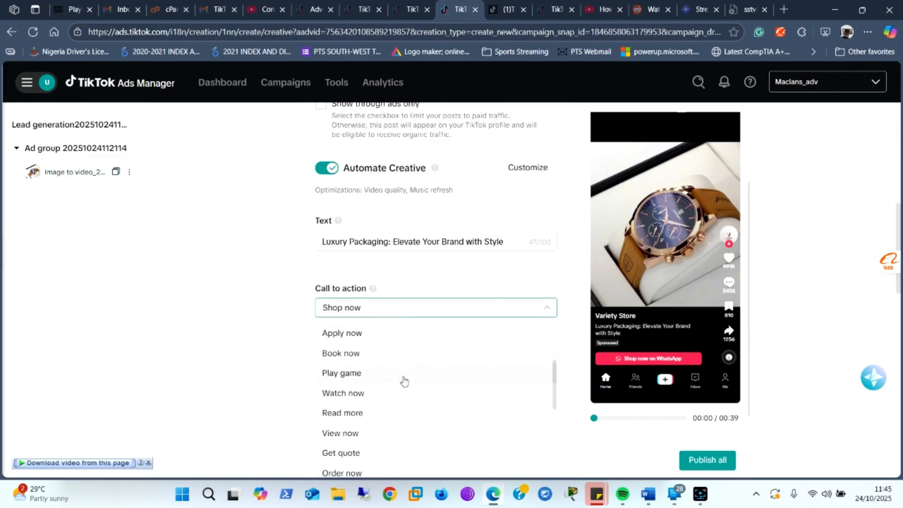
{"action": "scroll", "coordinate": [440, 377], "scroll_direction": "down", "scroll_amount": 1}
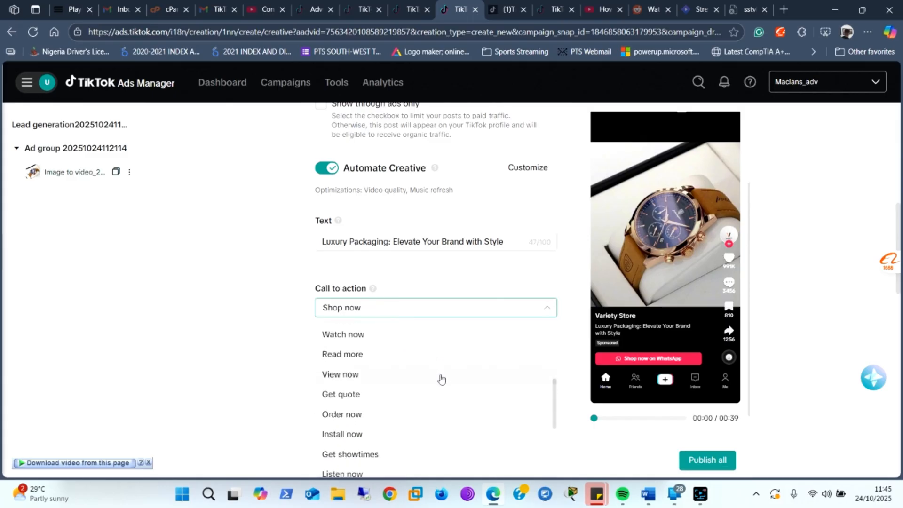
{"action": "left_click", "coordinate": [366, 412]}
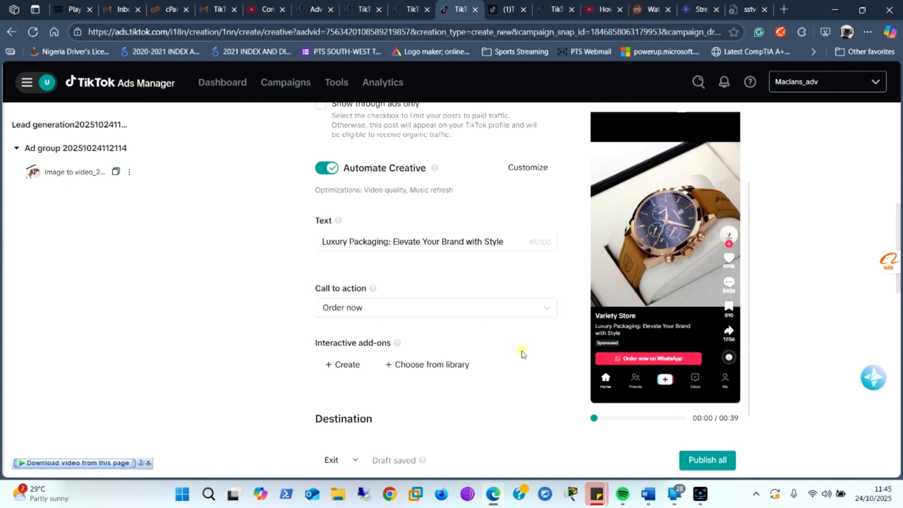
Check the complete ad setup, including its name, video, identity, text, call to action, destination and tracking
{"action": "scroll", "coordinate": [521, 353], "scroll_direction": "down", "scroll_amount": 5}
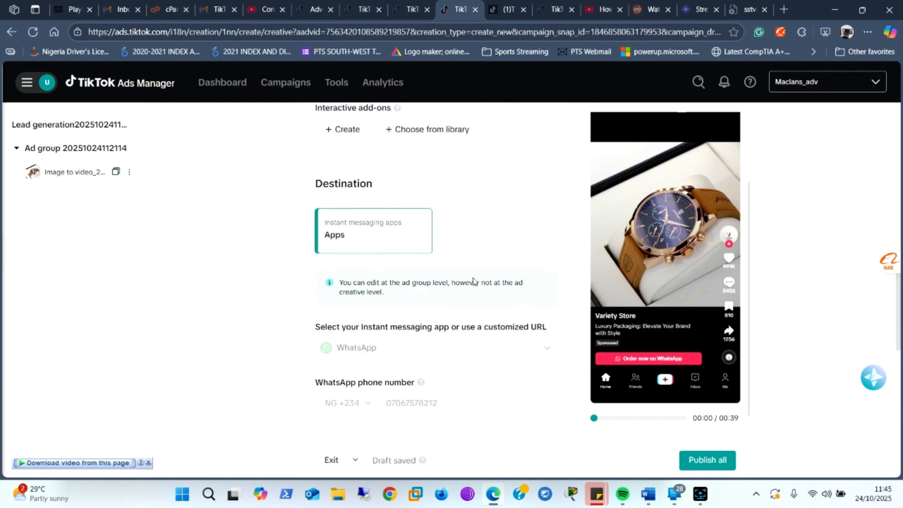
{"action": "scroll", "coordinate": [456, 299], "scroll_direction": "down", "scroll_amount": 2}
{"action": "scroll", "coordinate": [456, 302], "scroll_direction": "down", "scroll_amount": 5}
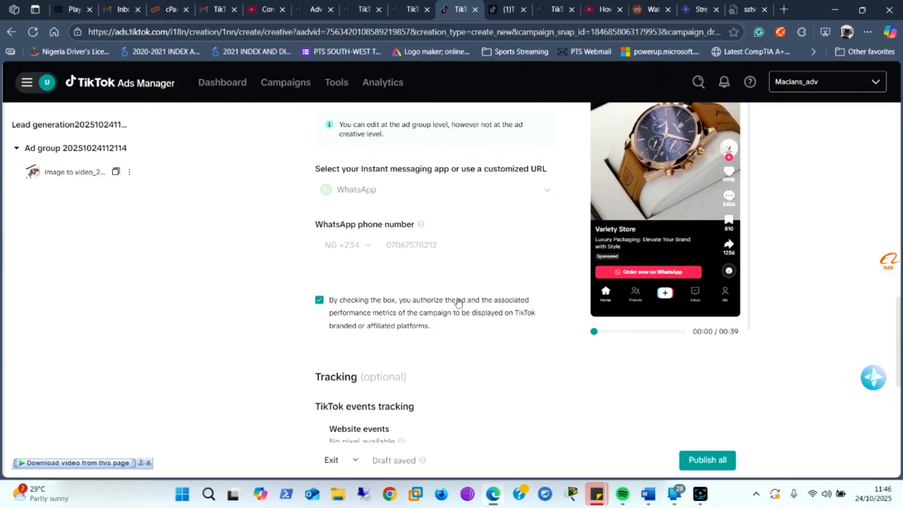
{"action": "scroll", "coordinate": [452, 301], "scroll_direction": "up", "scroll_amount": 13}
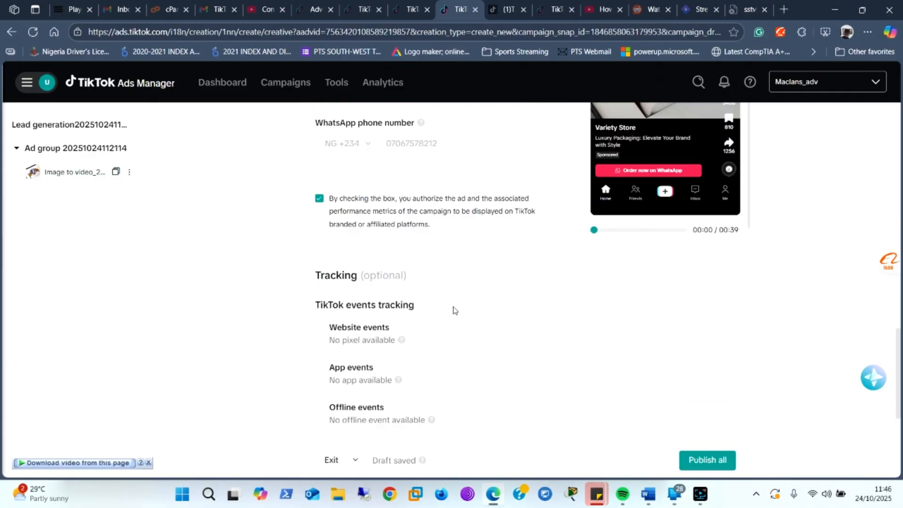
{"action": "scroll", "coordinate": [443, 309], "scroll_direction": "up", "scroll_amount": 3}
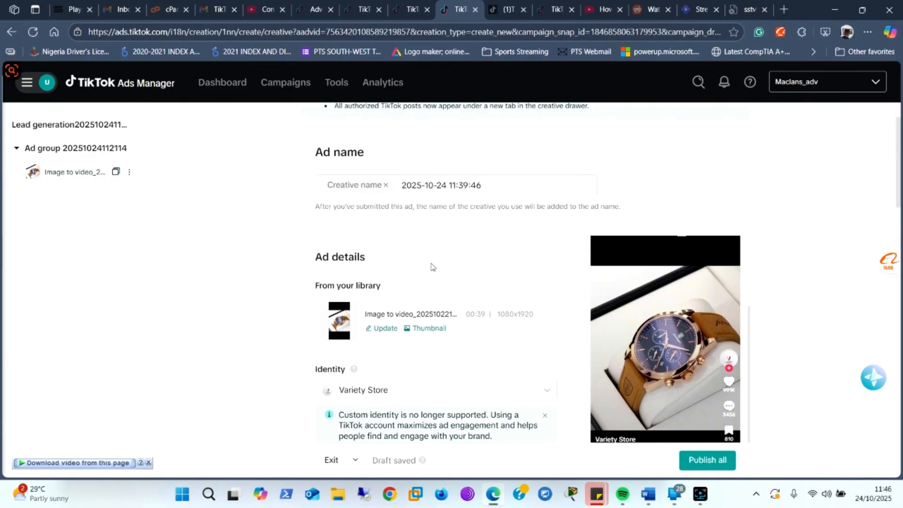
{"action": "scroll", "coordinate": [427, 254], "scroll_direction": "down", "scroll_amount": 1}
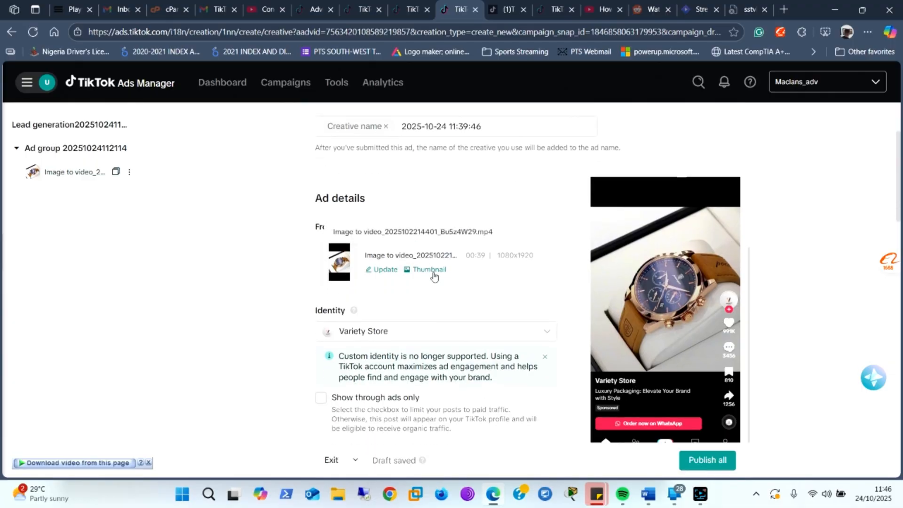
{"action": "scroll", "coordinate": [435, 275], "scroll_direction": "down", "scroll_amount": 12}
{"action": "scroll", "coordinate": [534, 383], "scroll_direction": "down", "scroll_amount": 9}
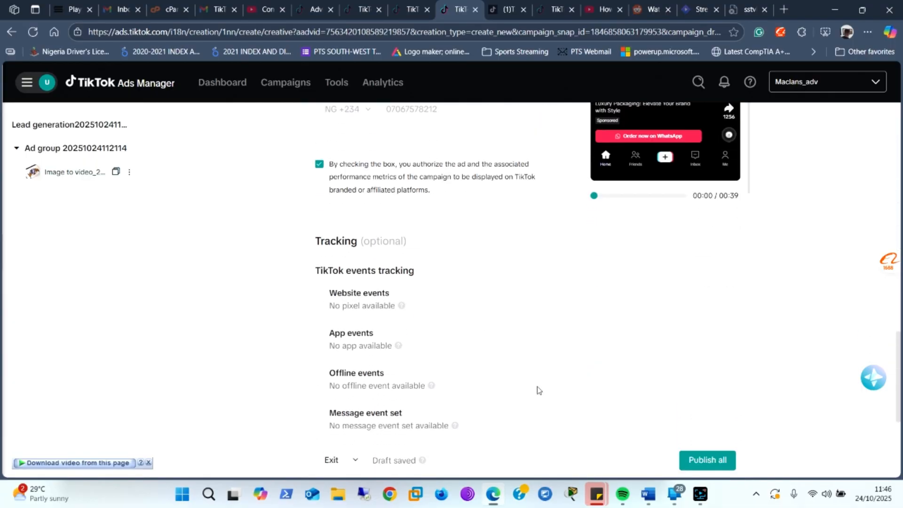
{"action": "scroll", "coordinate": [535, 382], "scroll_direction": "up", "scroll_amount": 6}
{"action": "scroll", "coordinate": [534, 381], "scroll_direction": "up", "scroll_amount": 8}
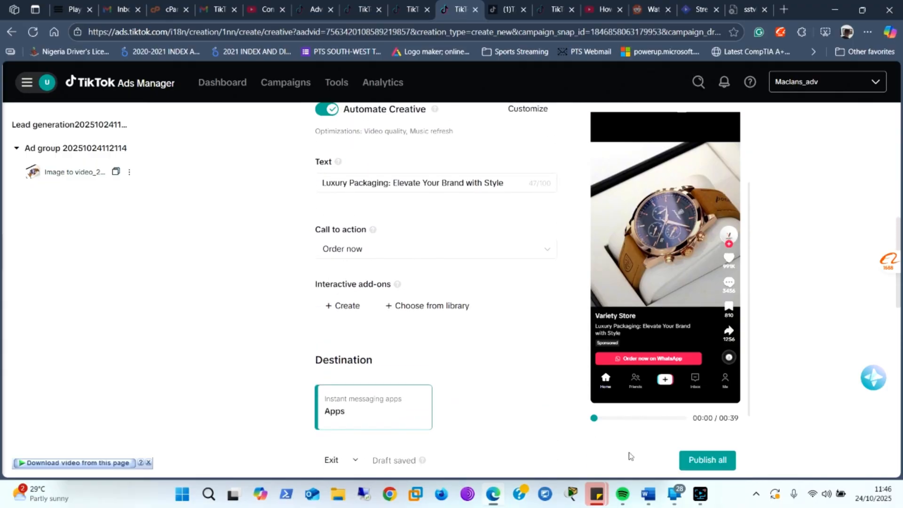
Publish the whole campaign with its ad group and ad
{"action": "left_click", "coordinate": [695, 461]}
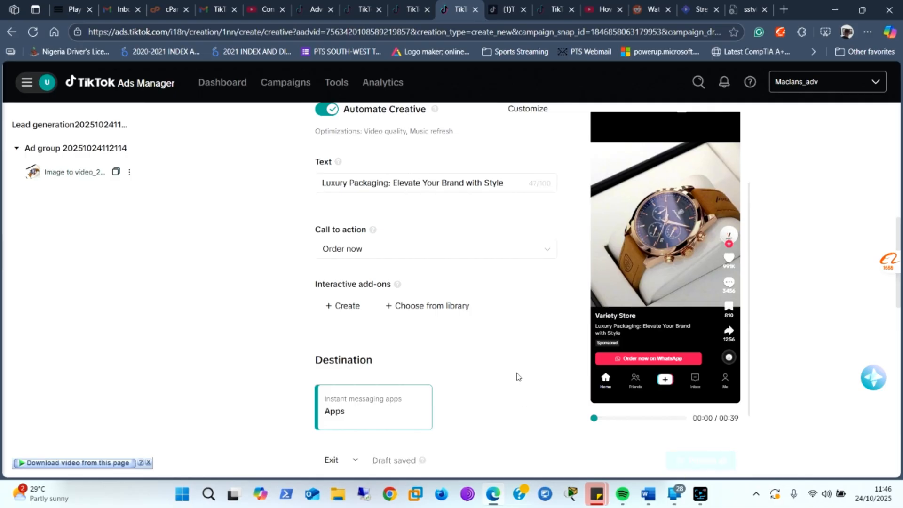
{"action": "scroll", "coordinate": [516, 371], "scroll_direction": "up", "scroll_amount": 3}
{"action": "scroll", "coordinate": [516, 372], "scroll_direction": "up", "scroll_amount": 1}
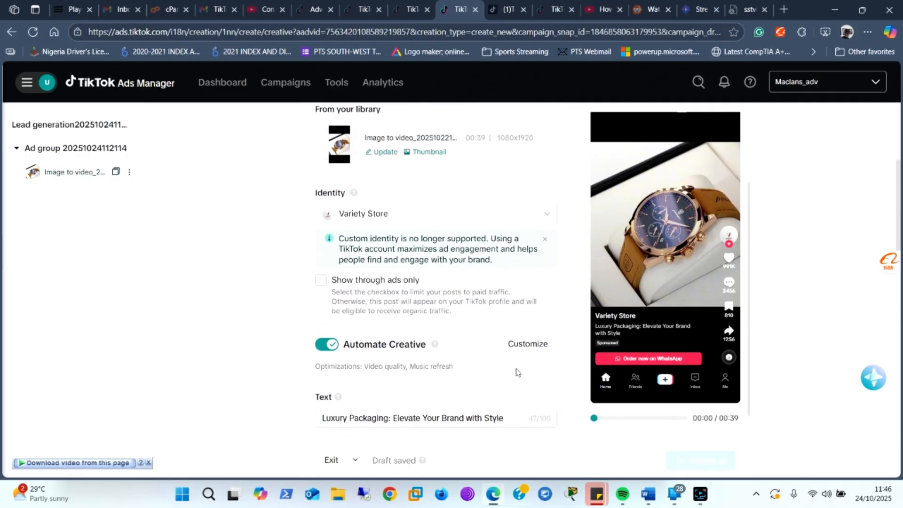
{"action": "scroll", "coordinate": [516, 372], "scroll_direction": "up", "scroll_amount": 4}
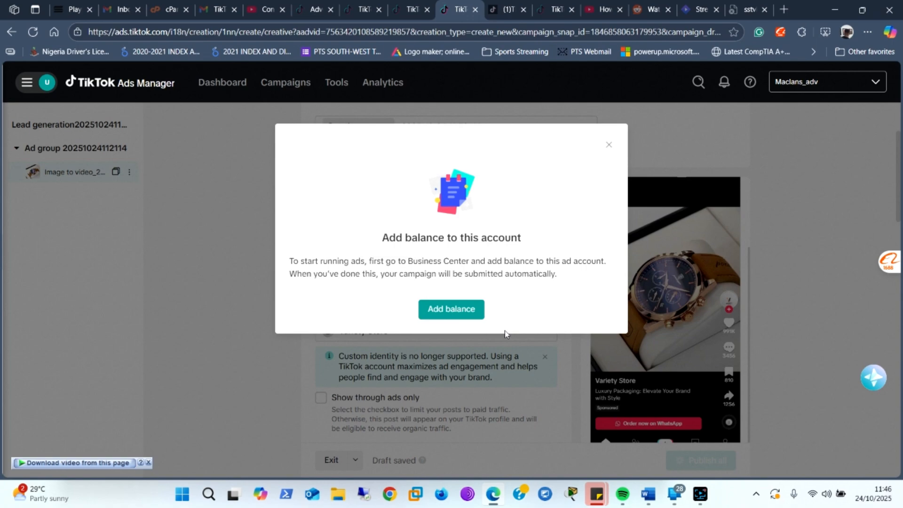
{"action": "left_click", "coordinate": [701, 494]}
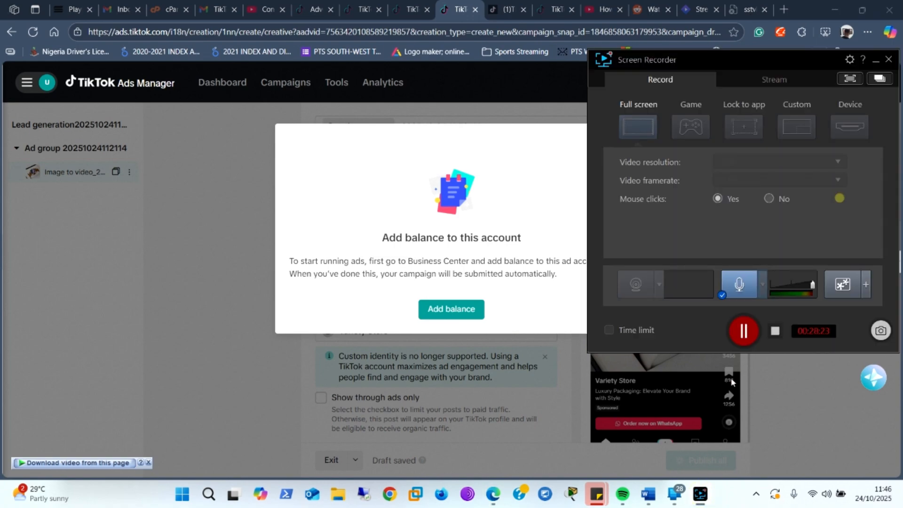